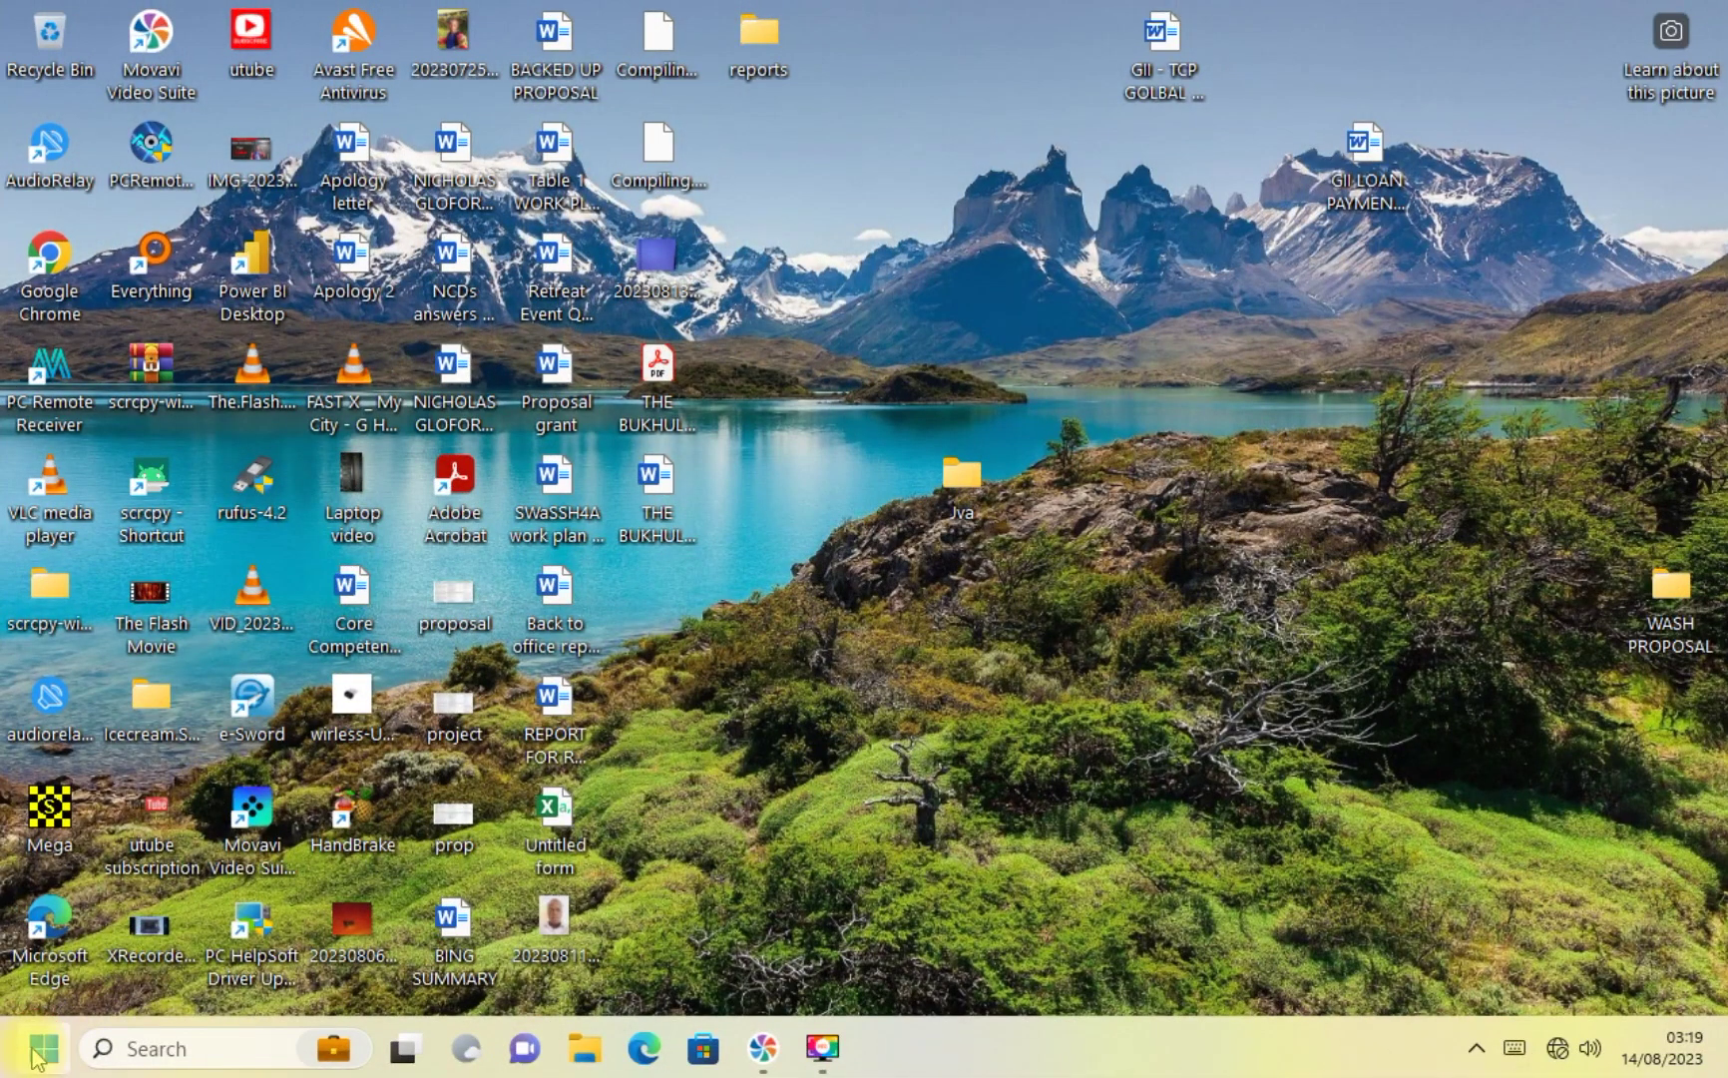
Step: Start Word, reduce its window from full screen and move it aside to uncover the desktop files
left_click(38, 1050)
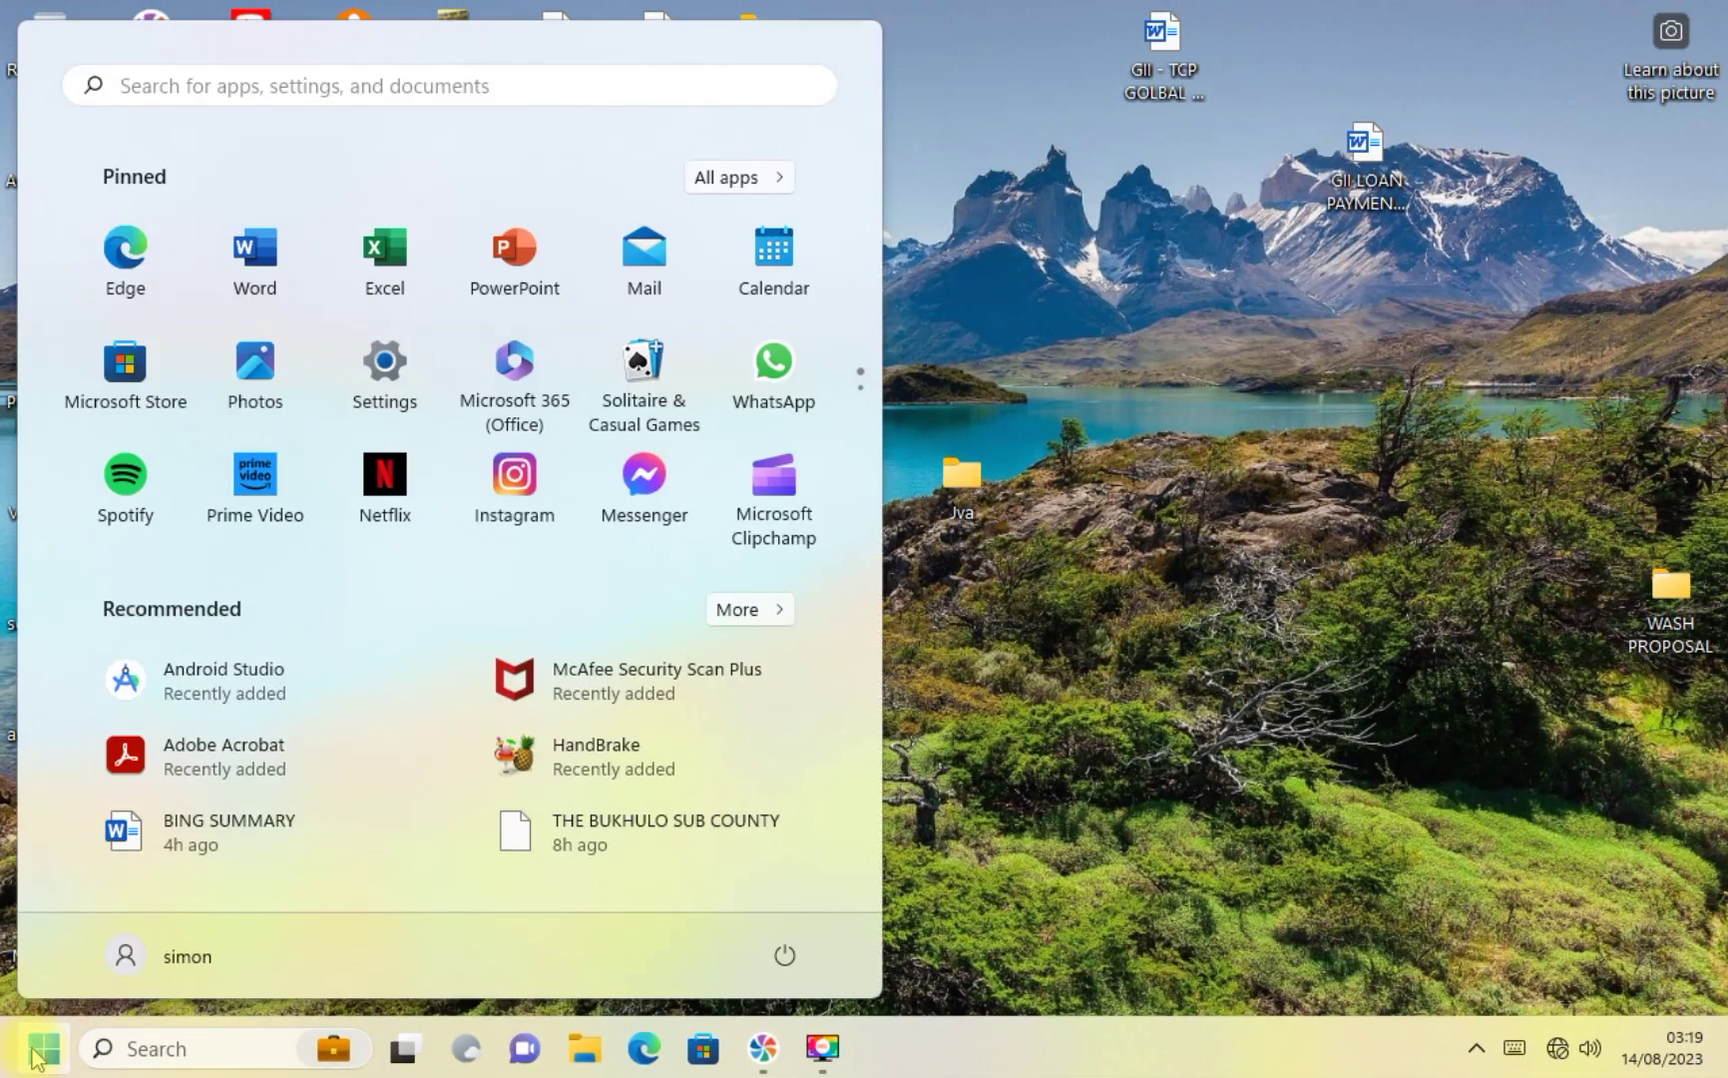
left_click(255, 251)
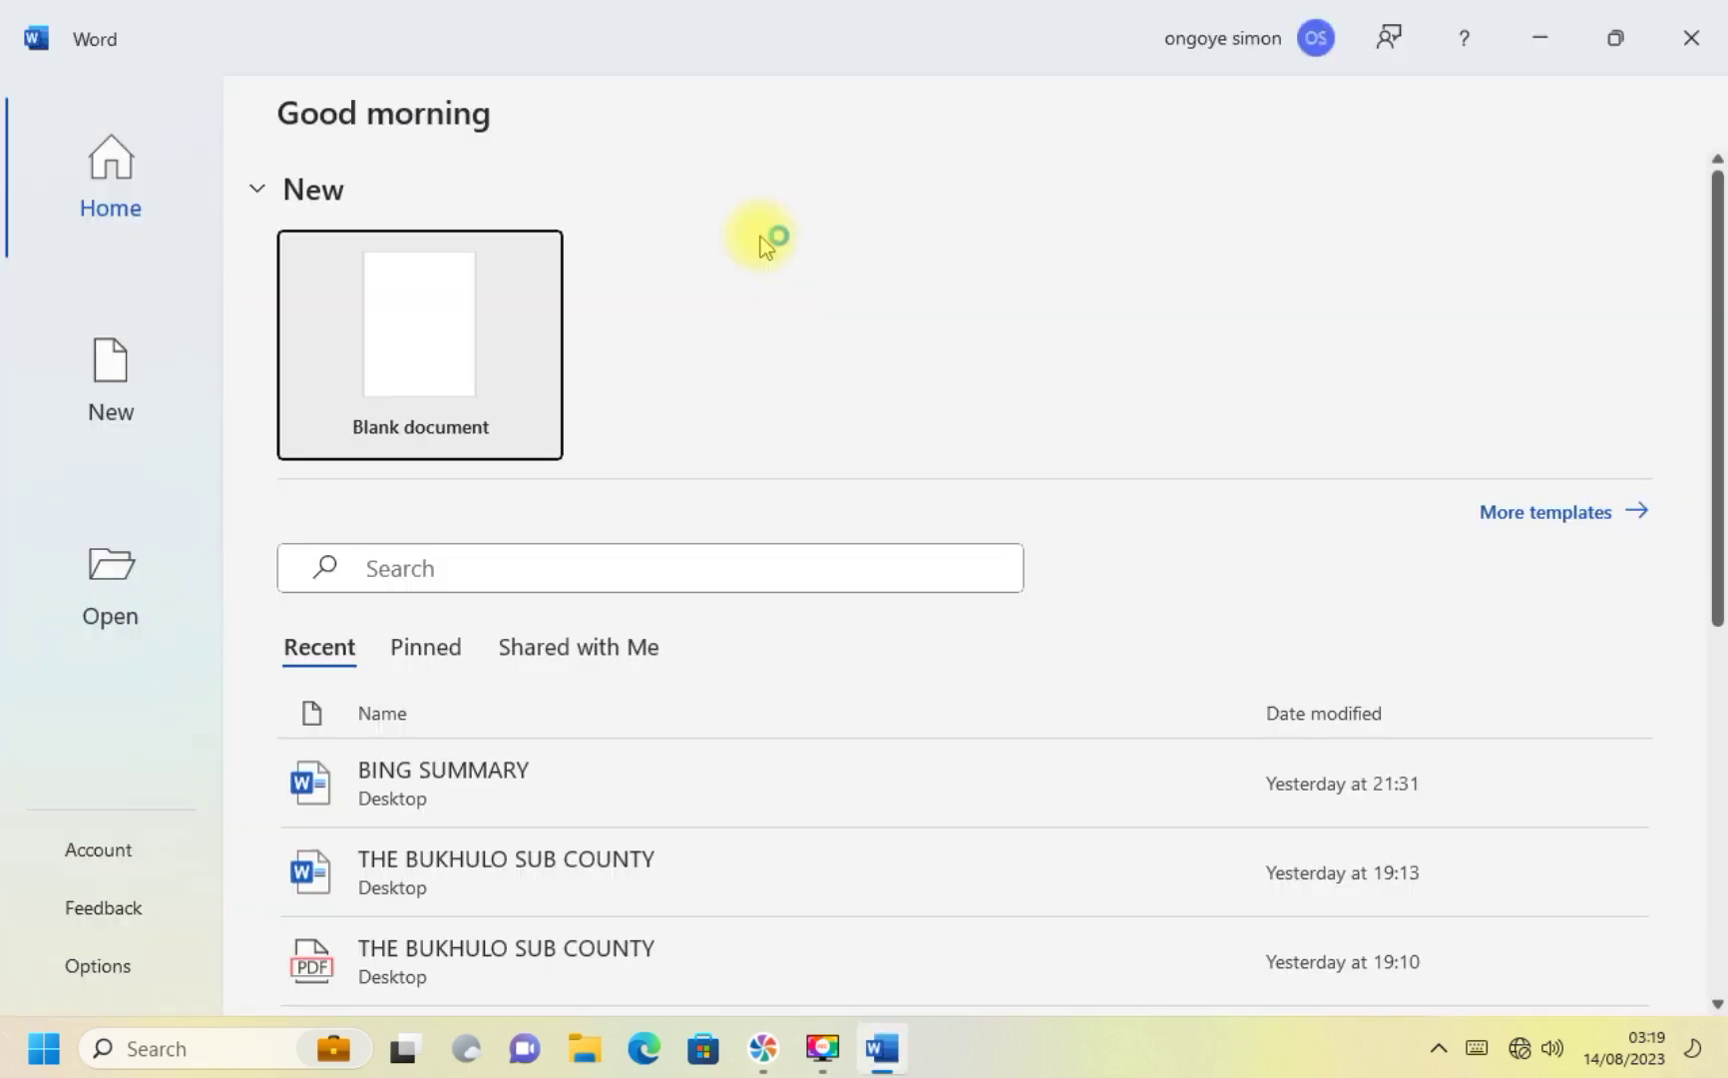
left_click(1616, 38)
left_click_drag(757, 180, 1314, 108)
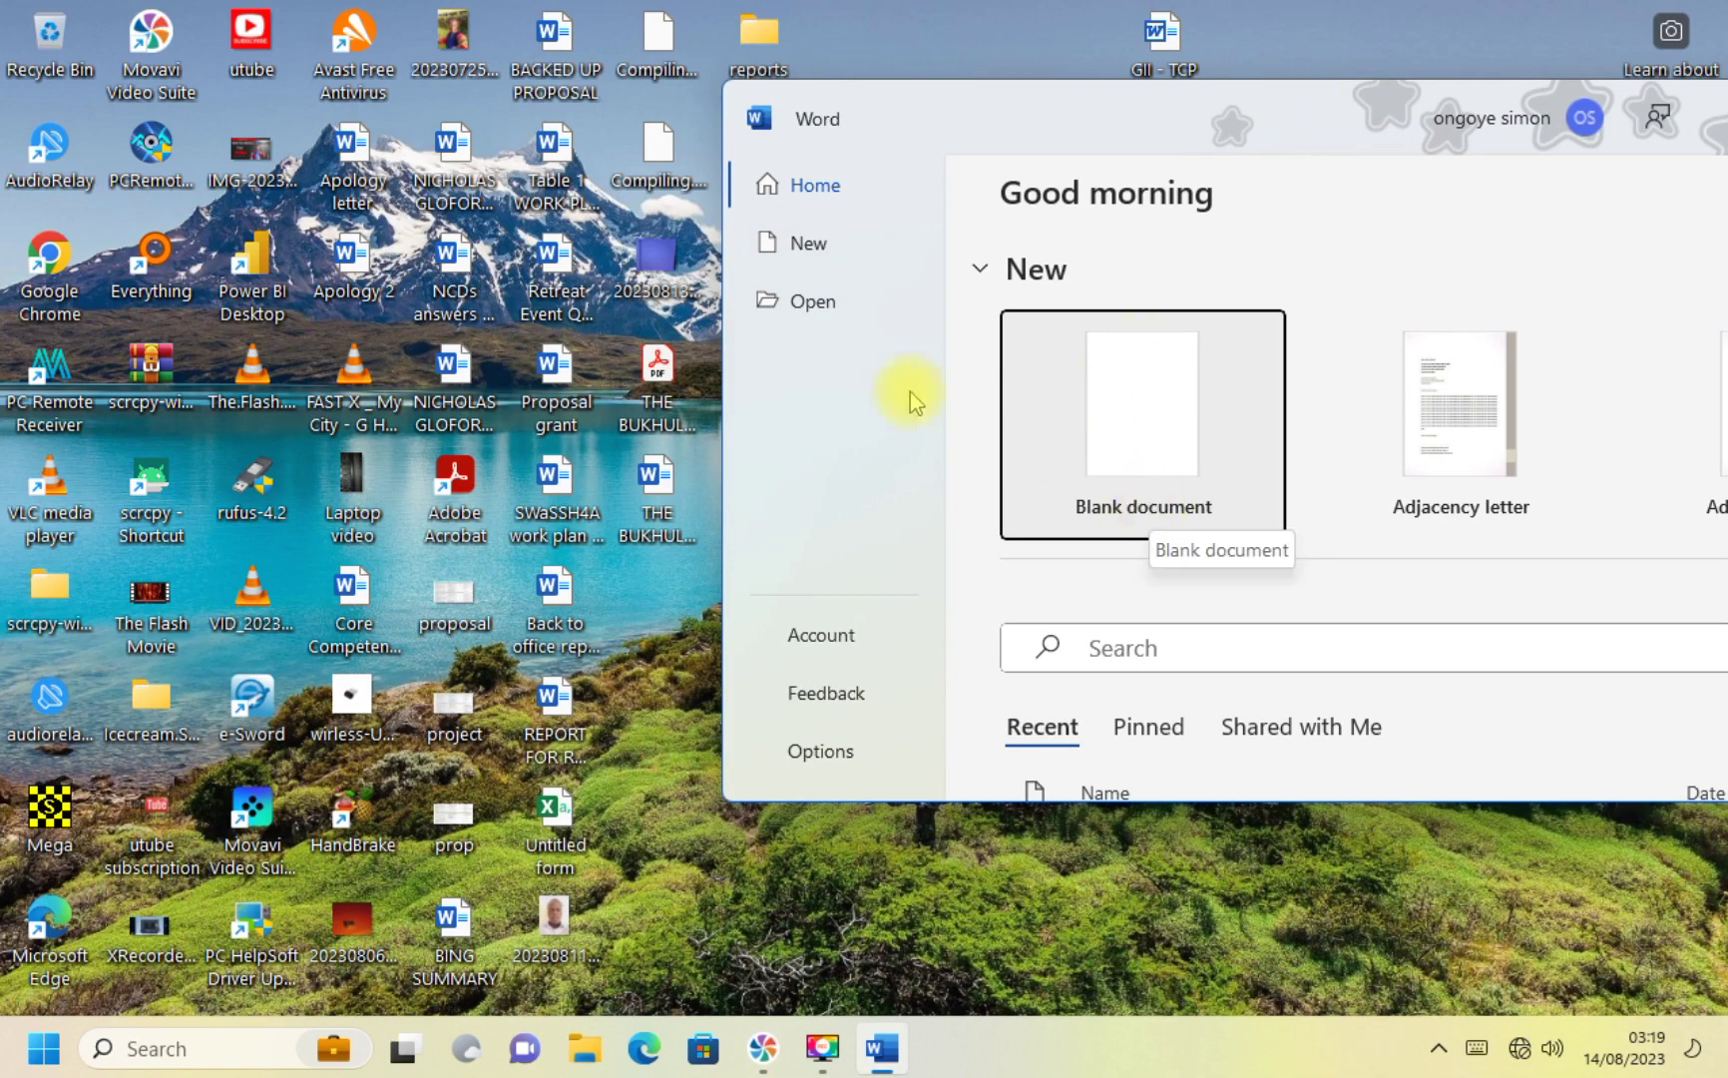
Step: Move the THE BUKHULO SUB COUNTY PDF to a free spot lower on the desktop and shift the Word window clear of it
left_click(651, 371)
left_click_drag(650, 372, 636, 619)
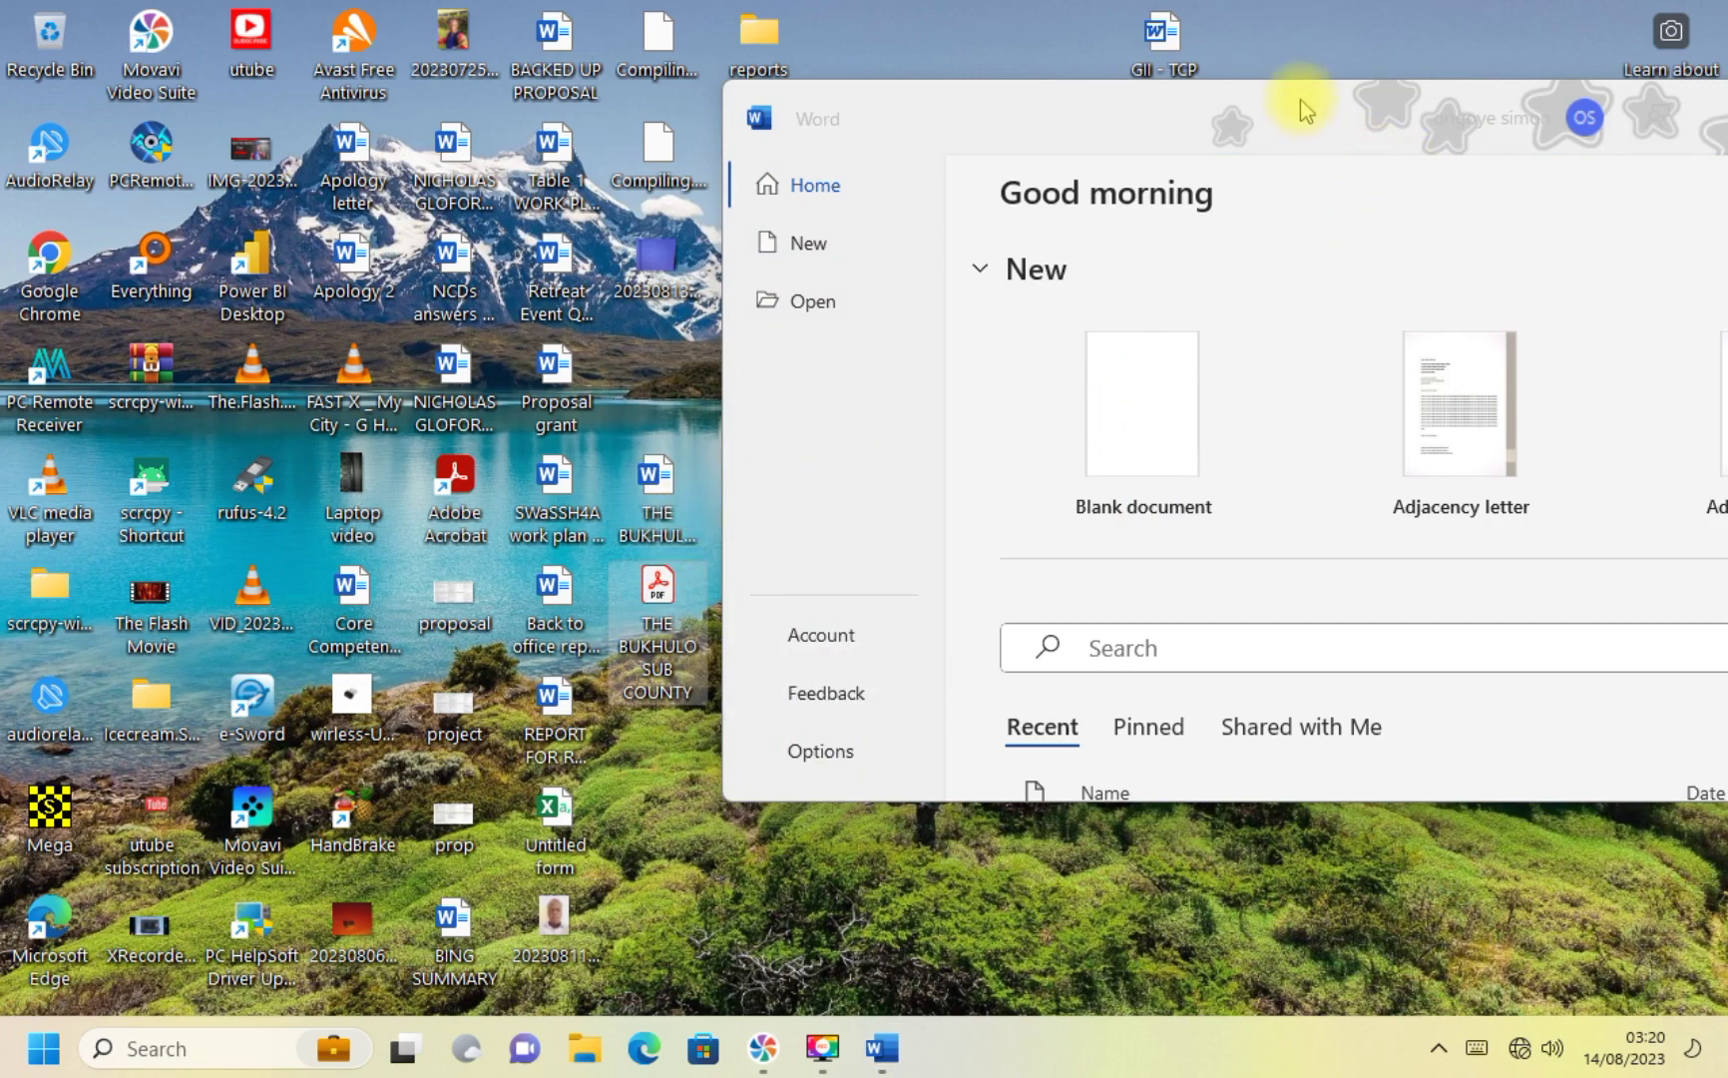
left_click_drag(1302, 98, 1377, 80)
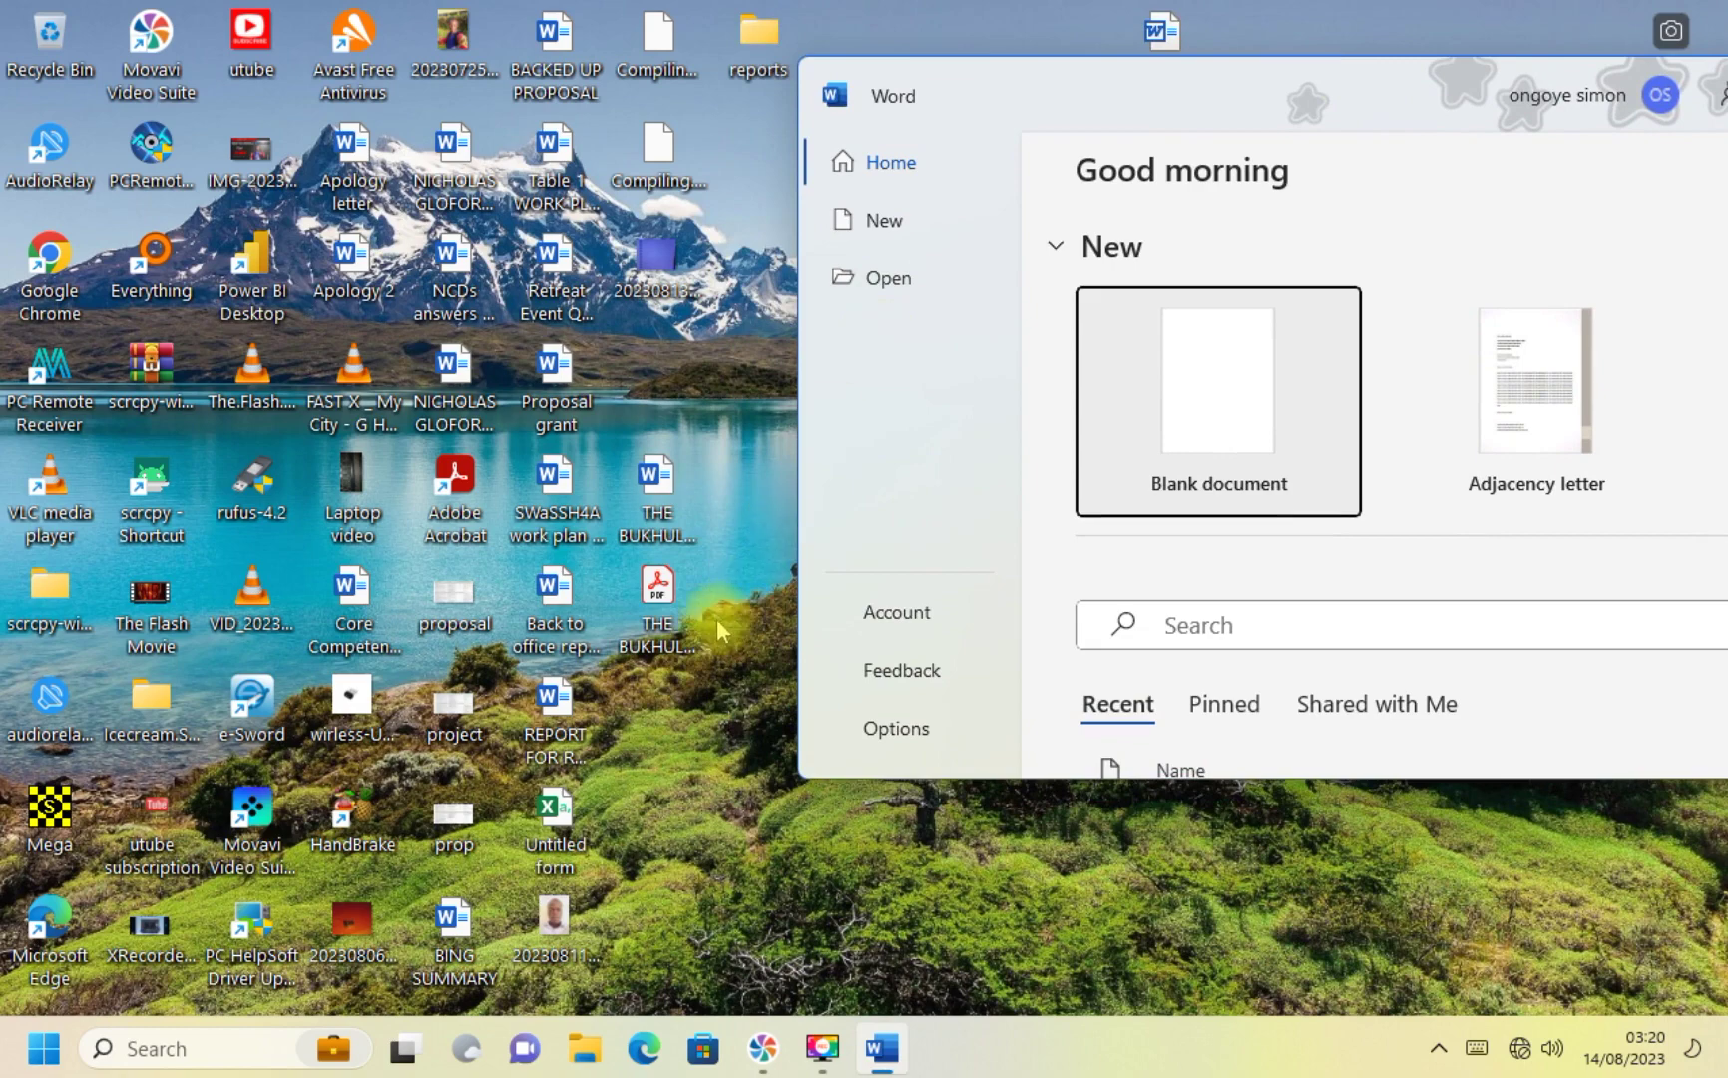
Step: Open the THE BUKHULO SUB COUNTY PDF from the desktop in Word, accepting its conversion to an editable document, and maximize the window
left_click(658, 599)
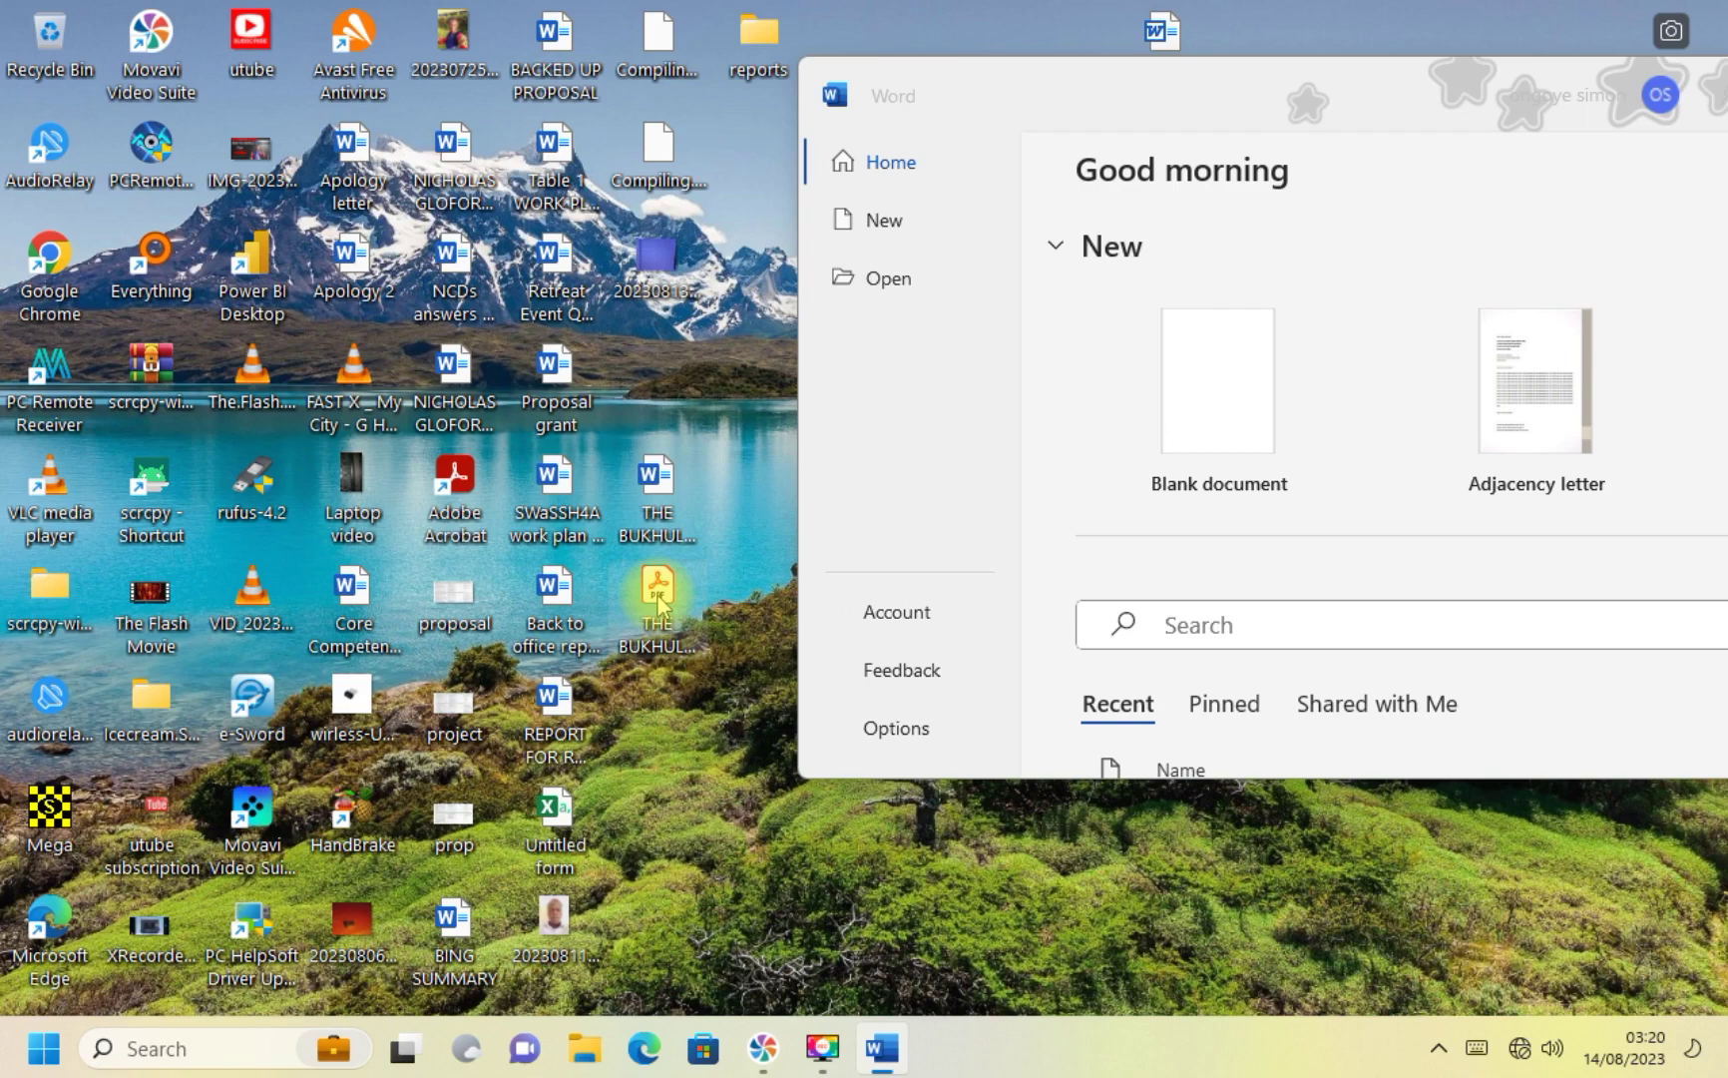
left_click(938, 521)
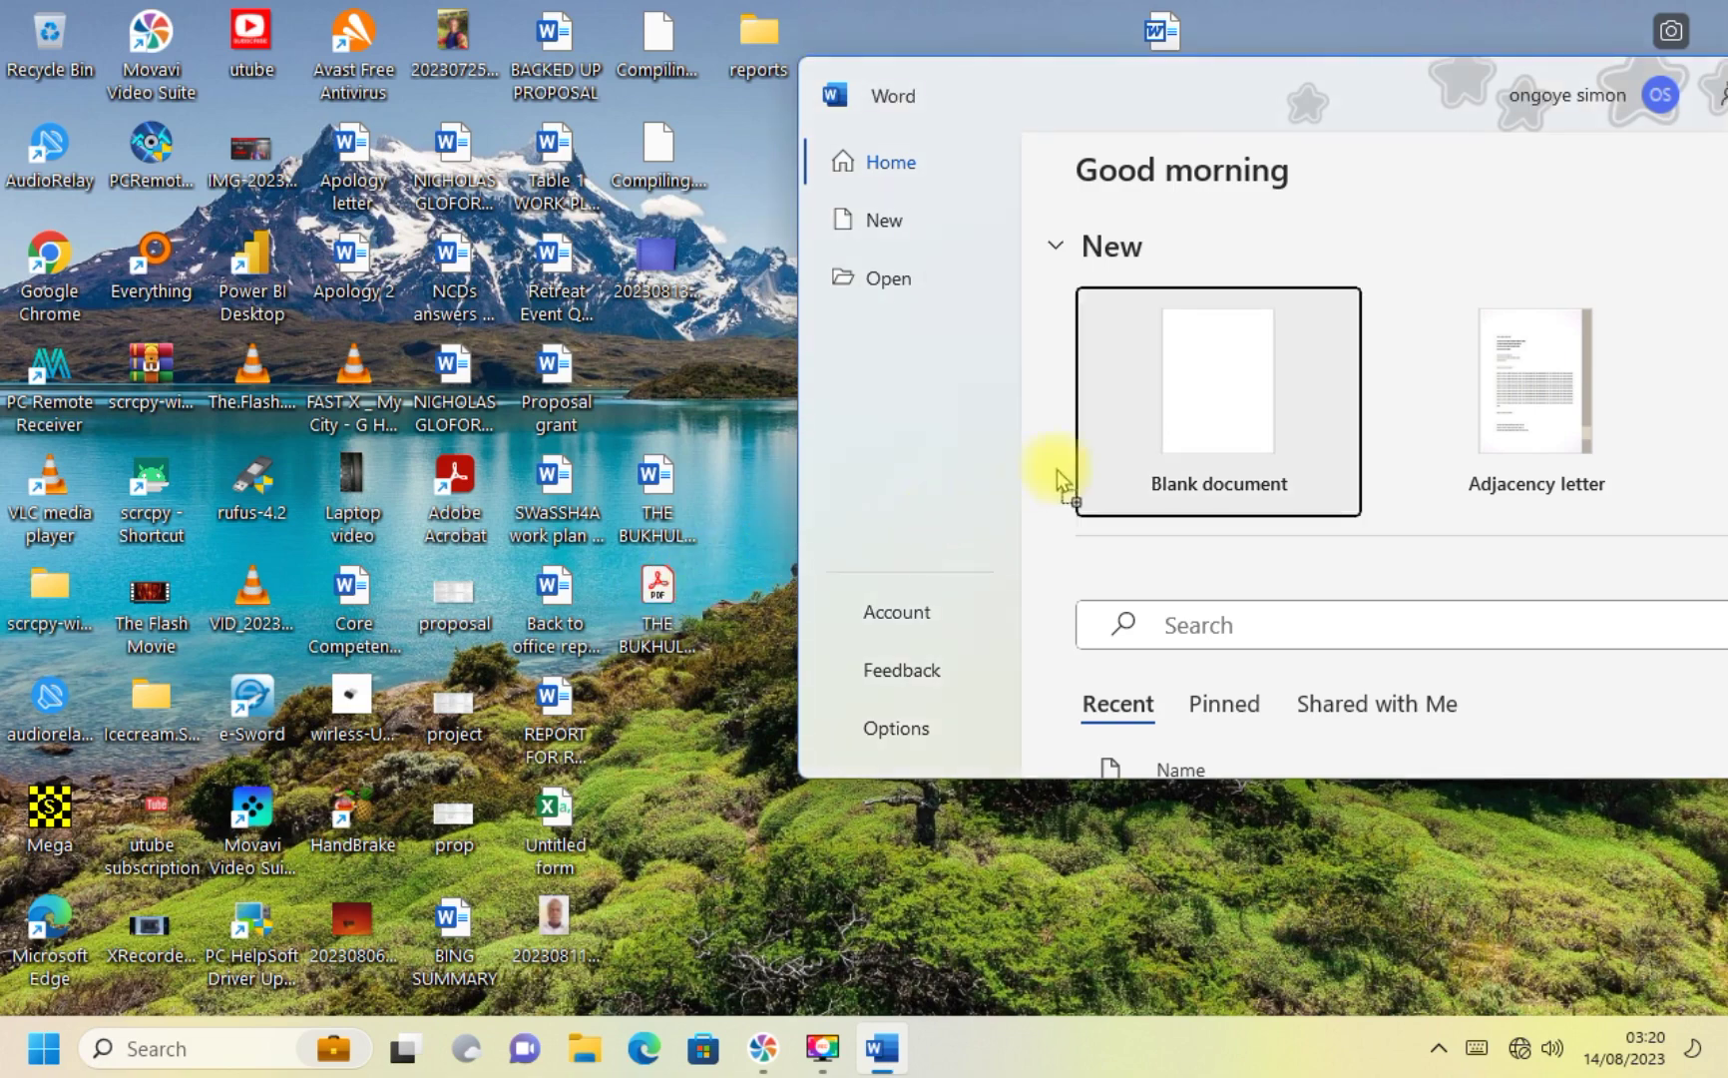
left_click_drag(1207, 434, 1291, 459)
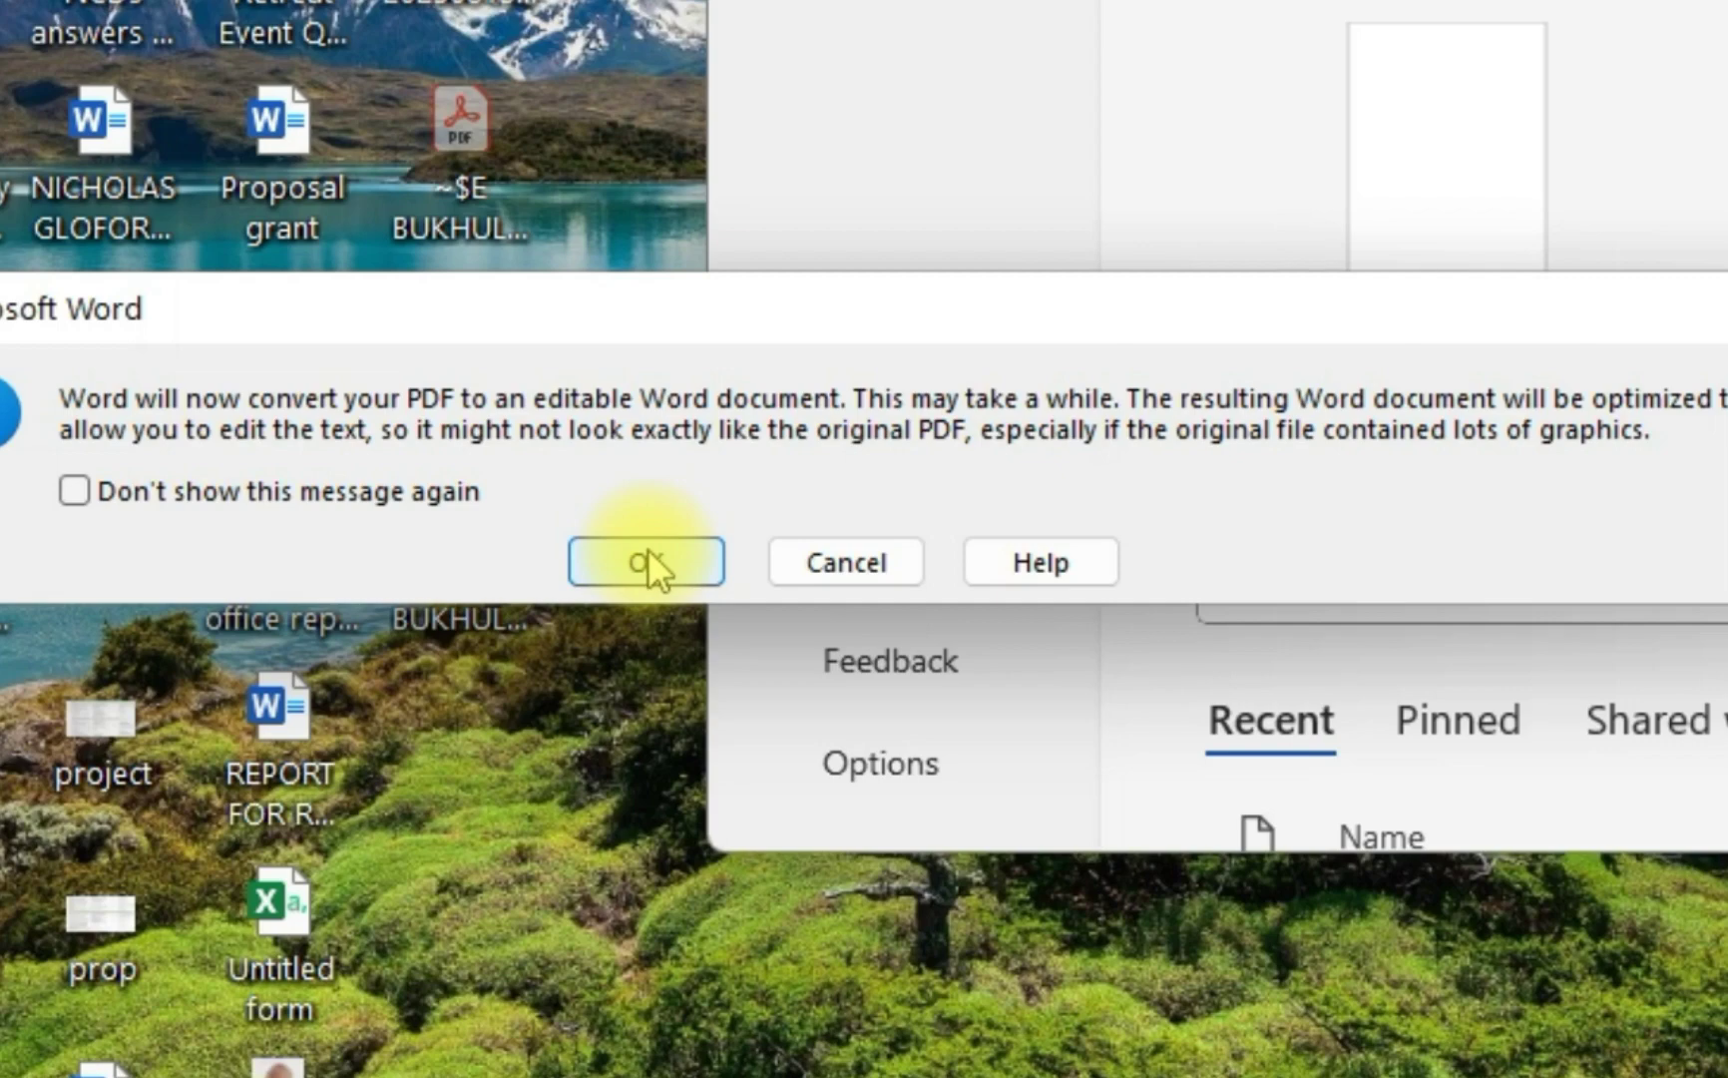
left_click(649, 558)
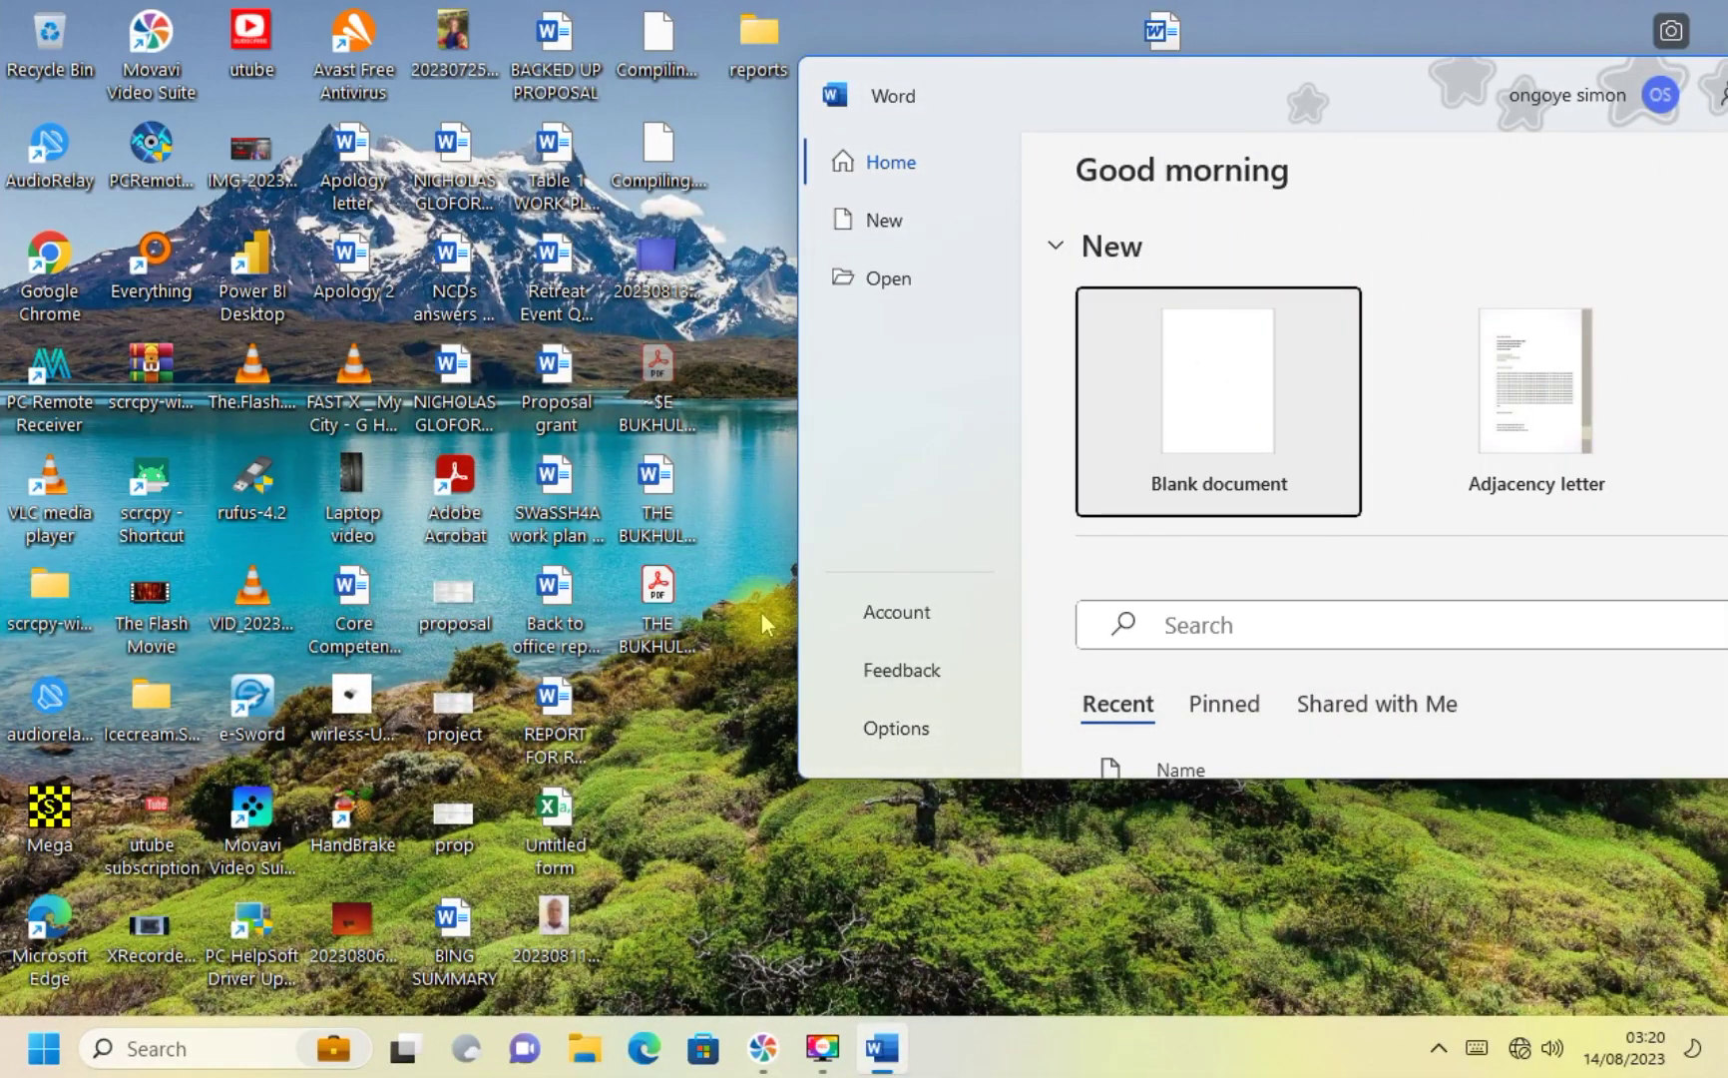
left_click(1181, 309)
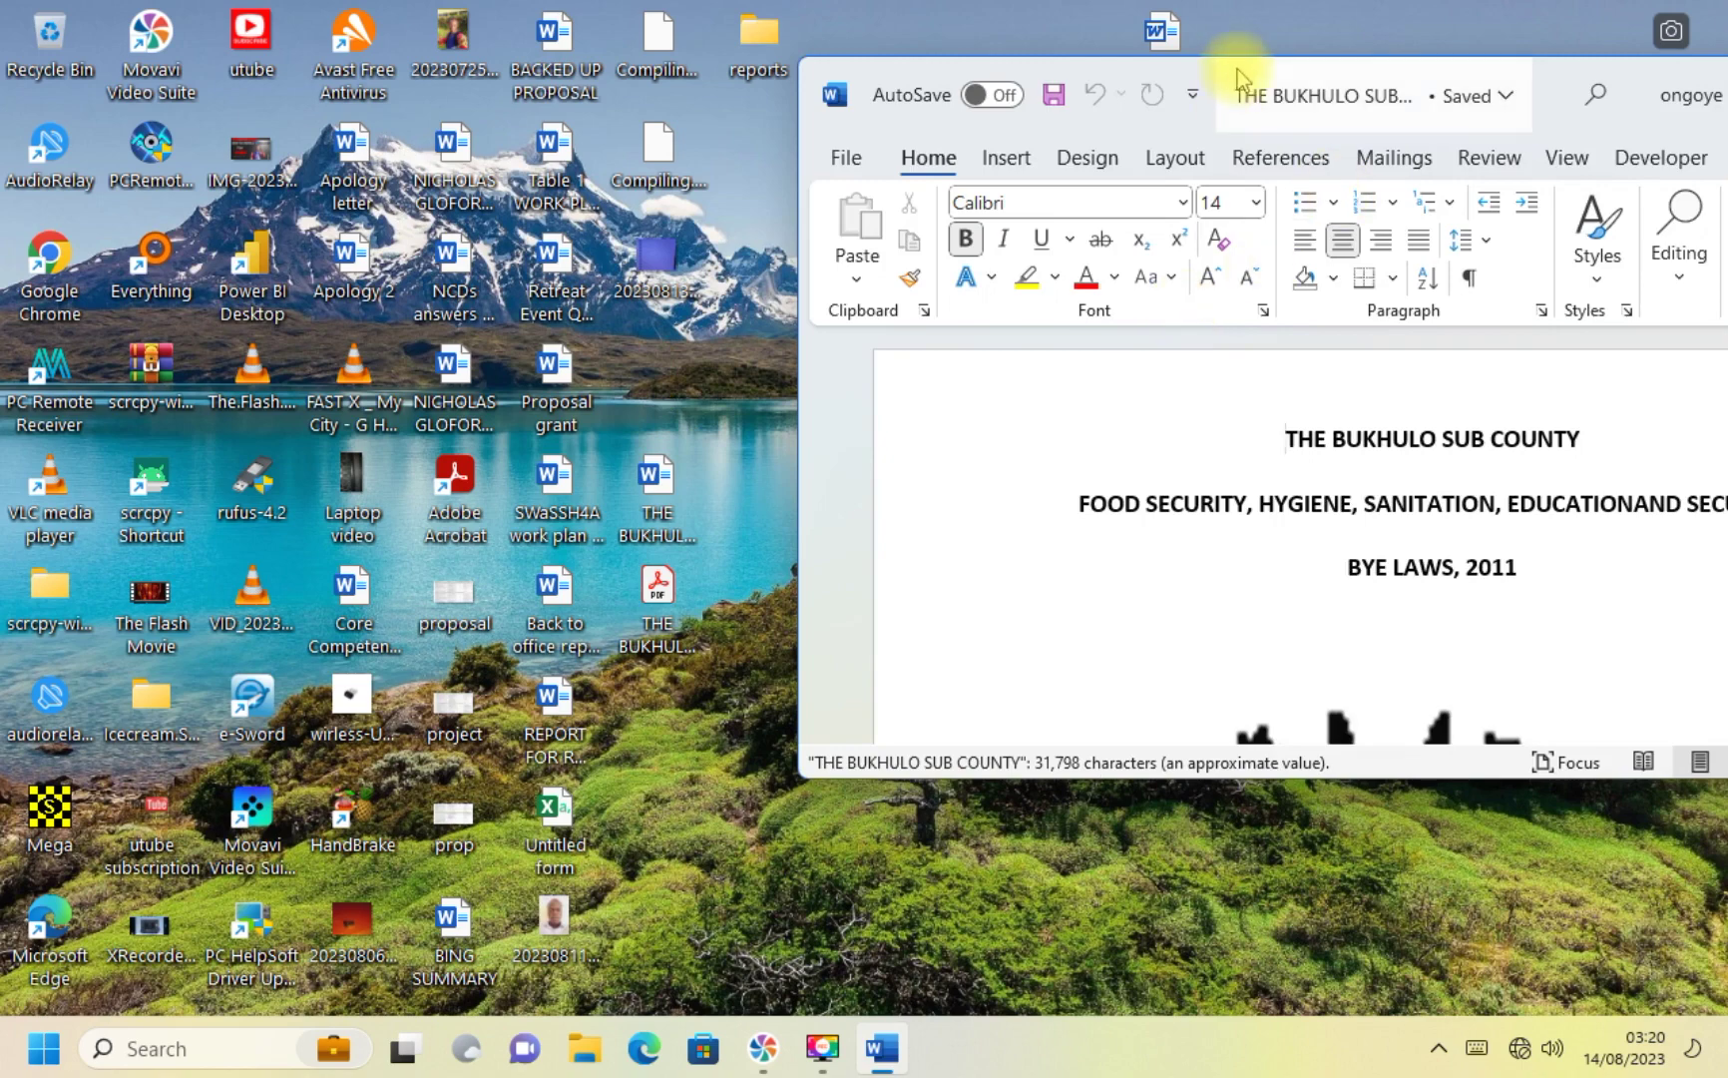
left_click_drag(912, 65, 890, 57)
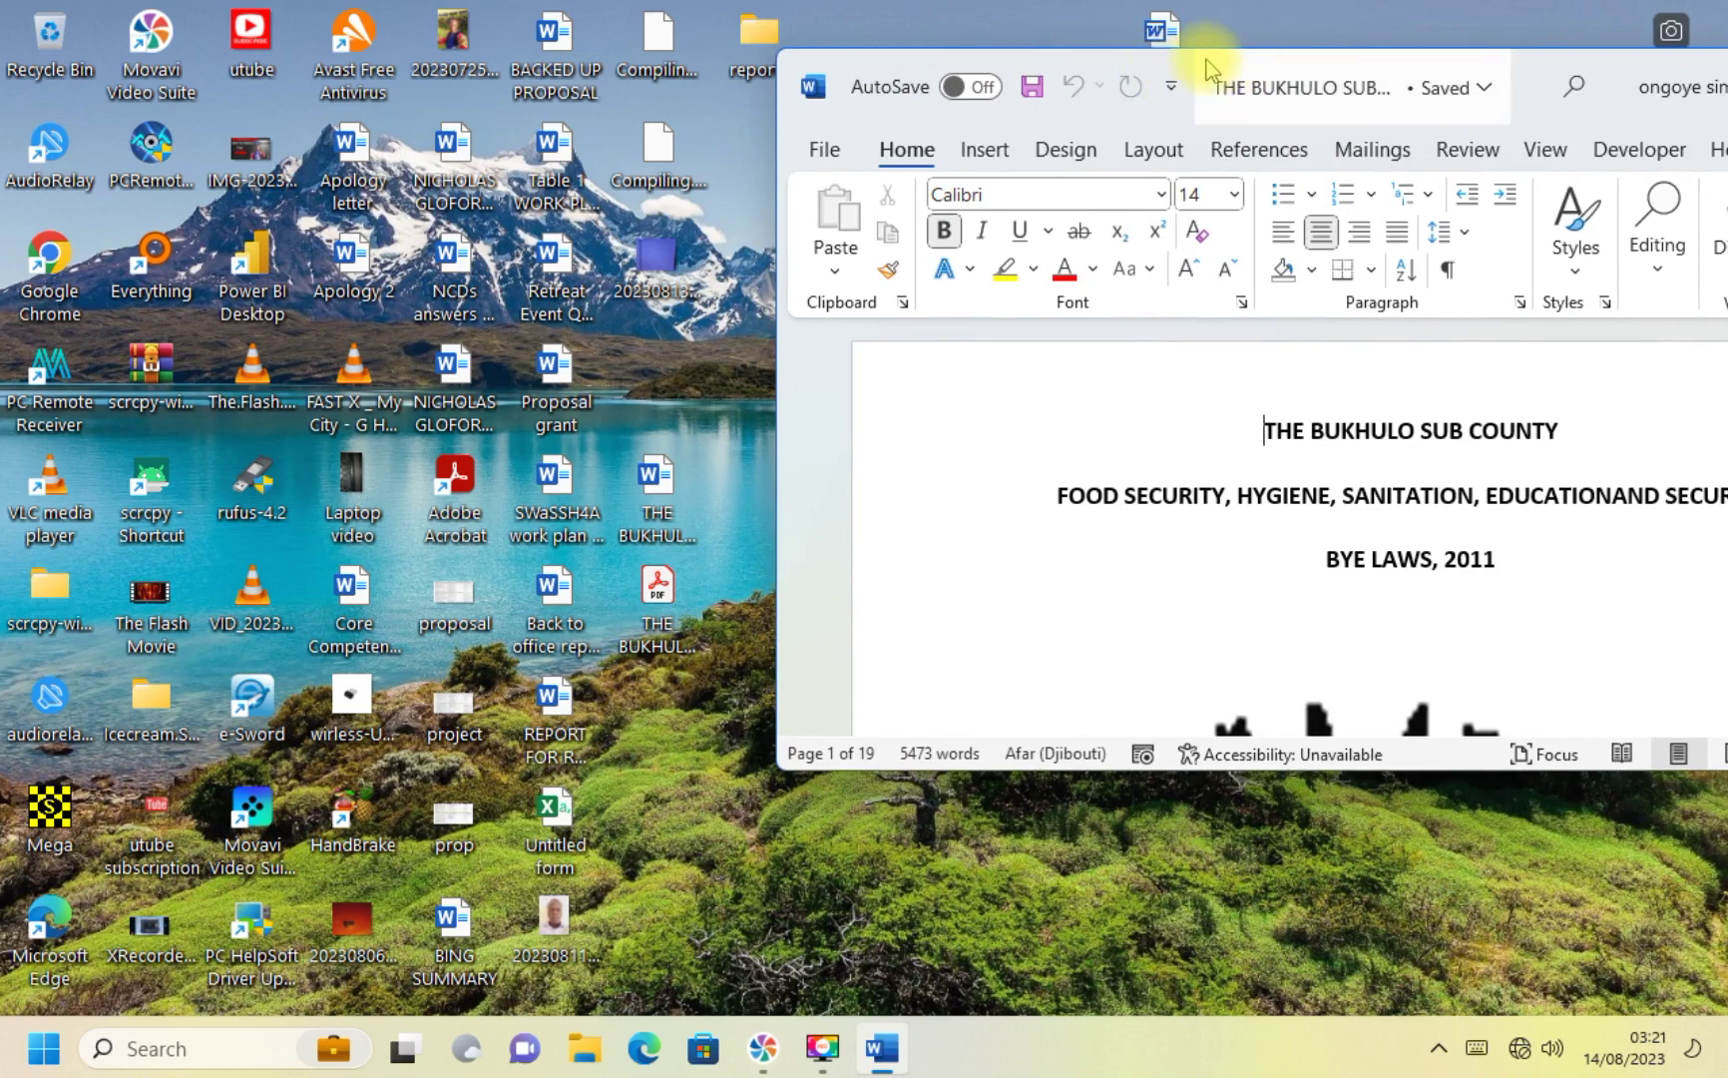
left_click_drag(1203, 60, 544, 2)
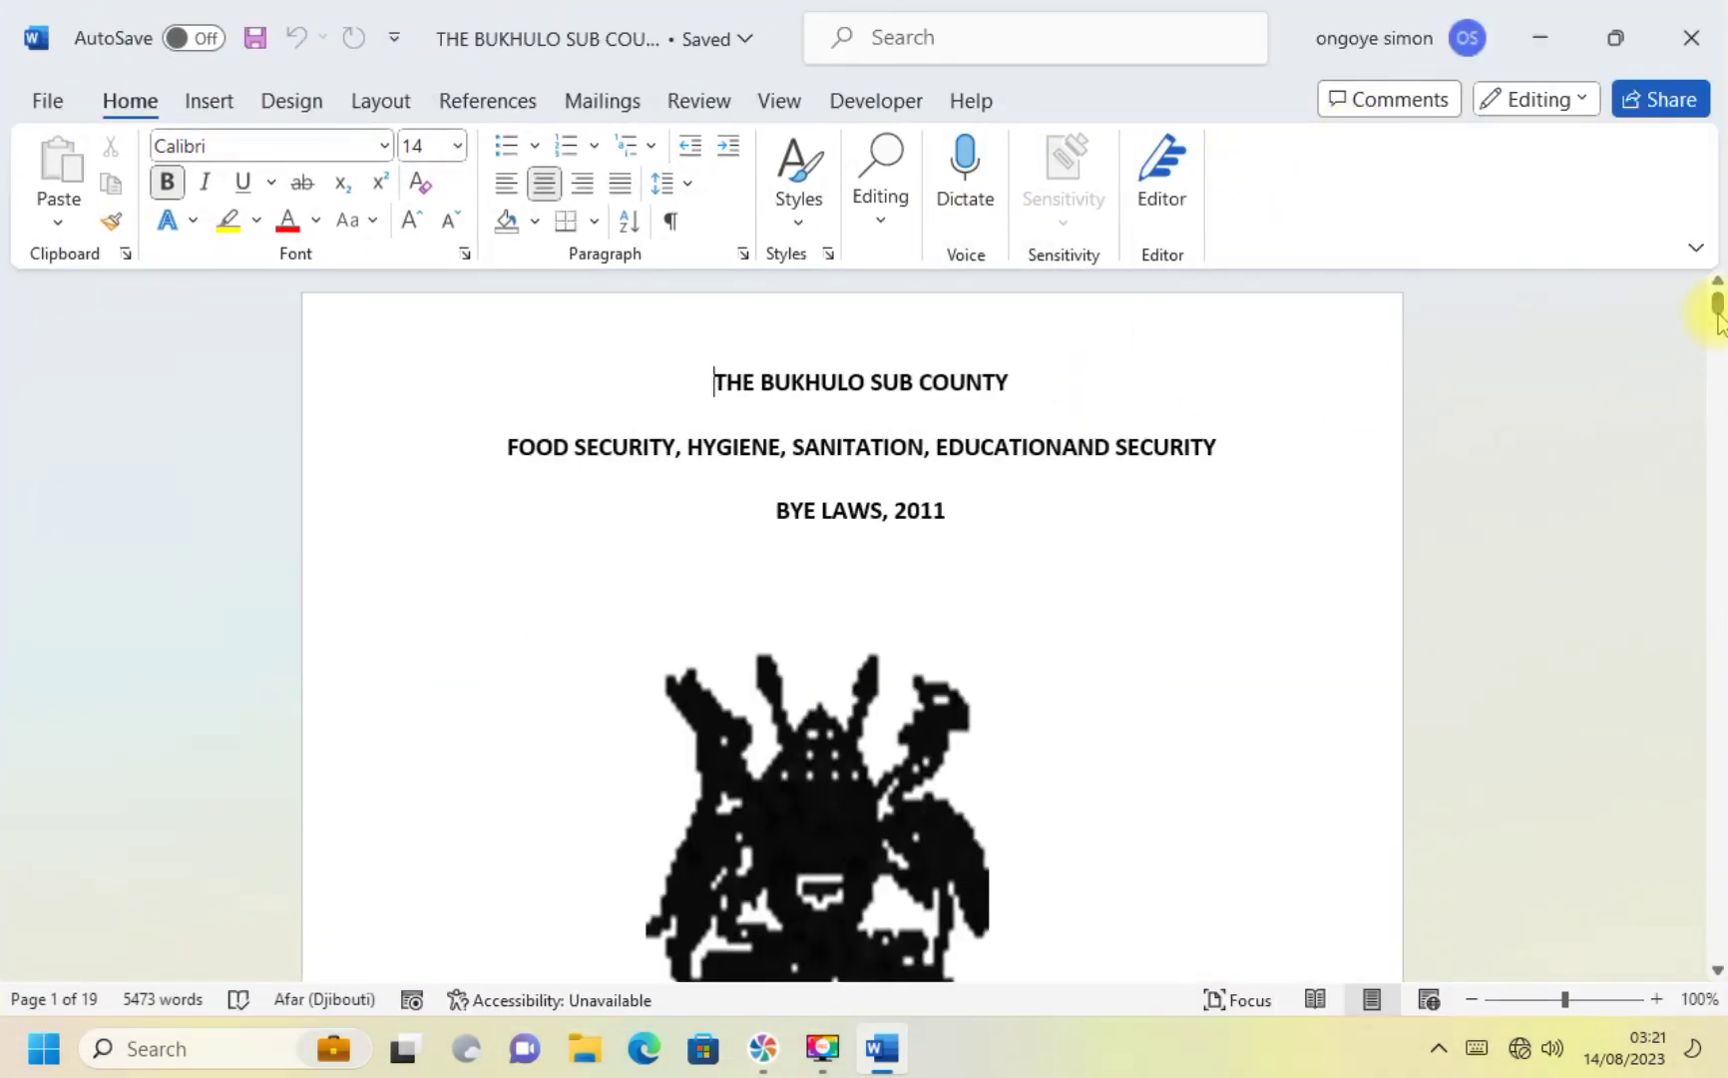
Step: Test editing by adding "thtjohnkg" after "MADE THEREUNDER." on page 4, and erase the text back to "tht"
left_click_drag(1716, 300, 1719, 409)
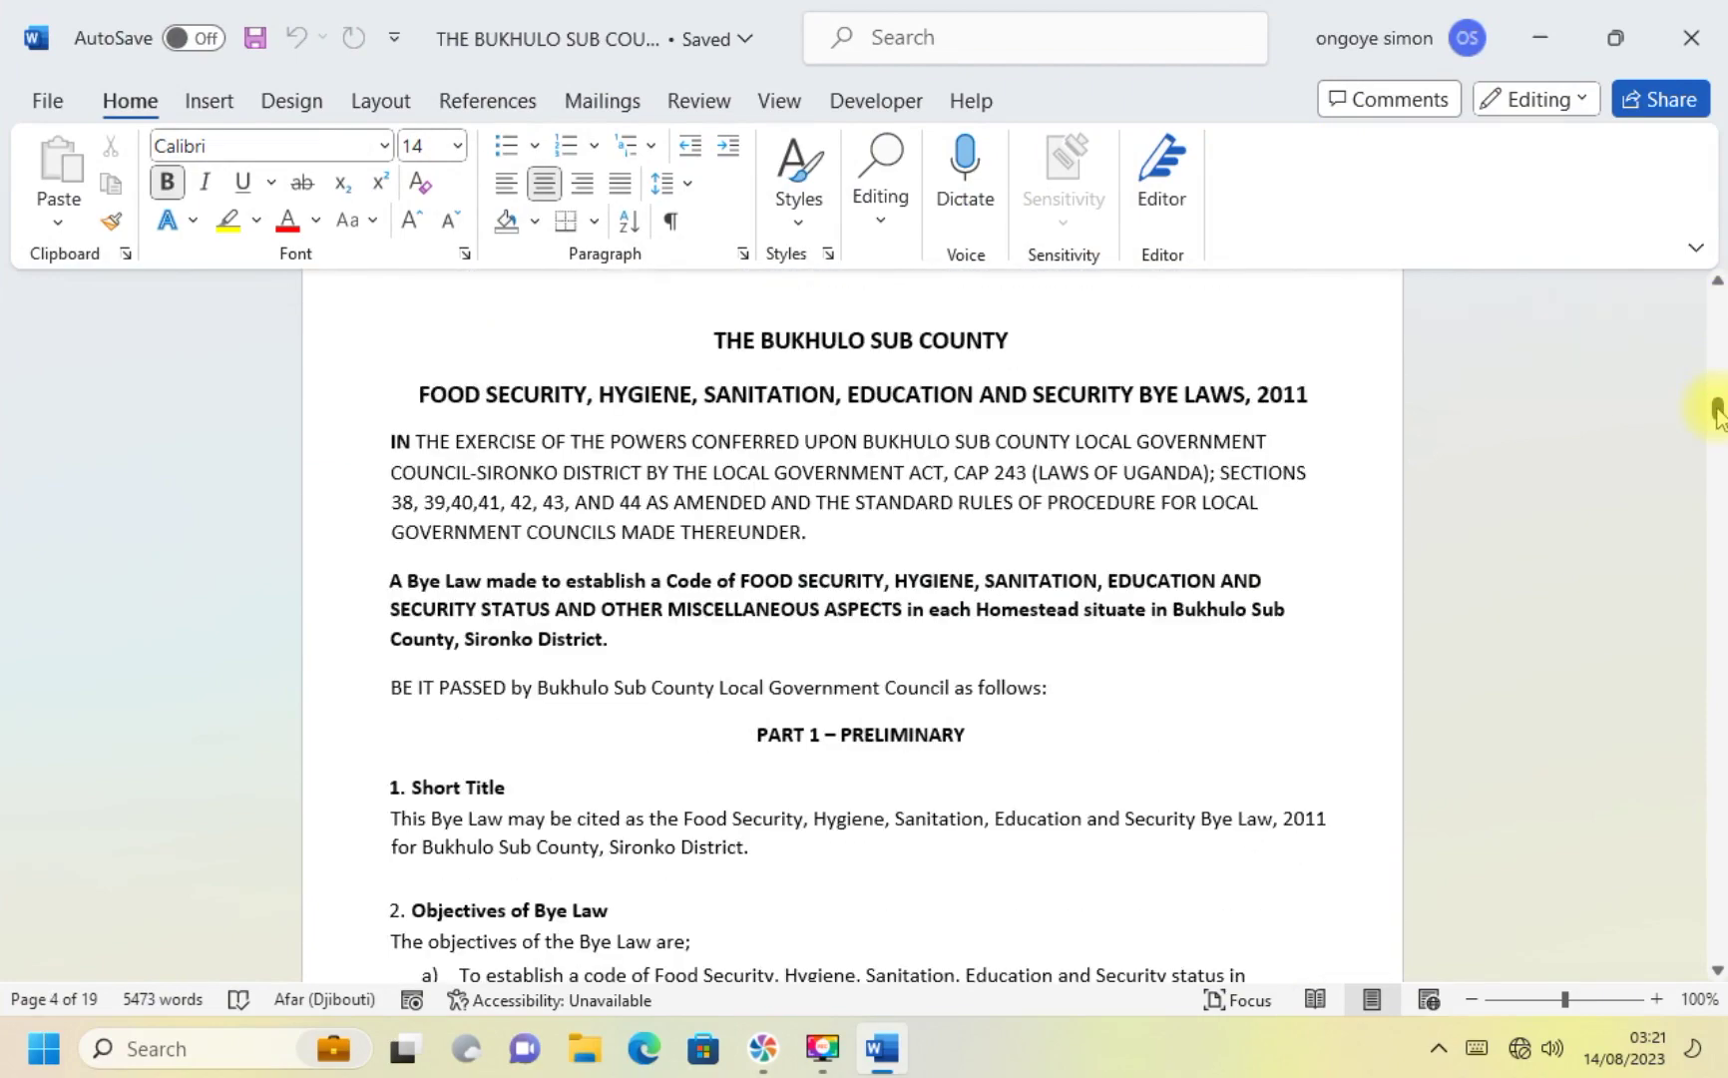
left_click(831, 549)
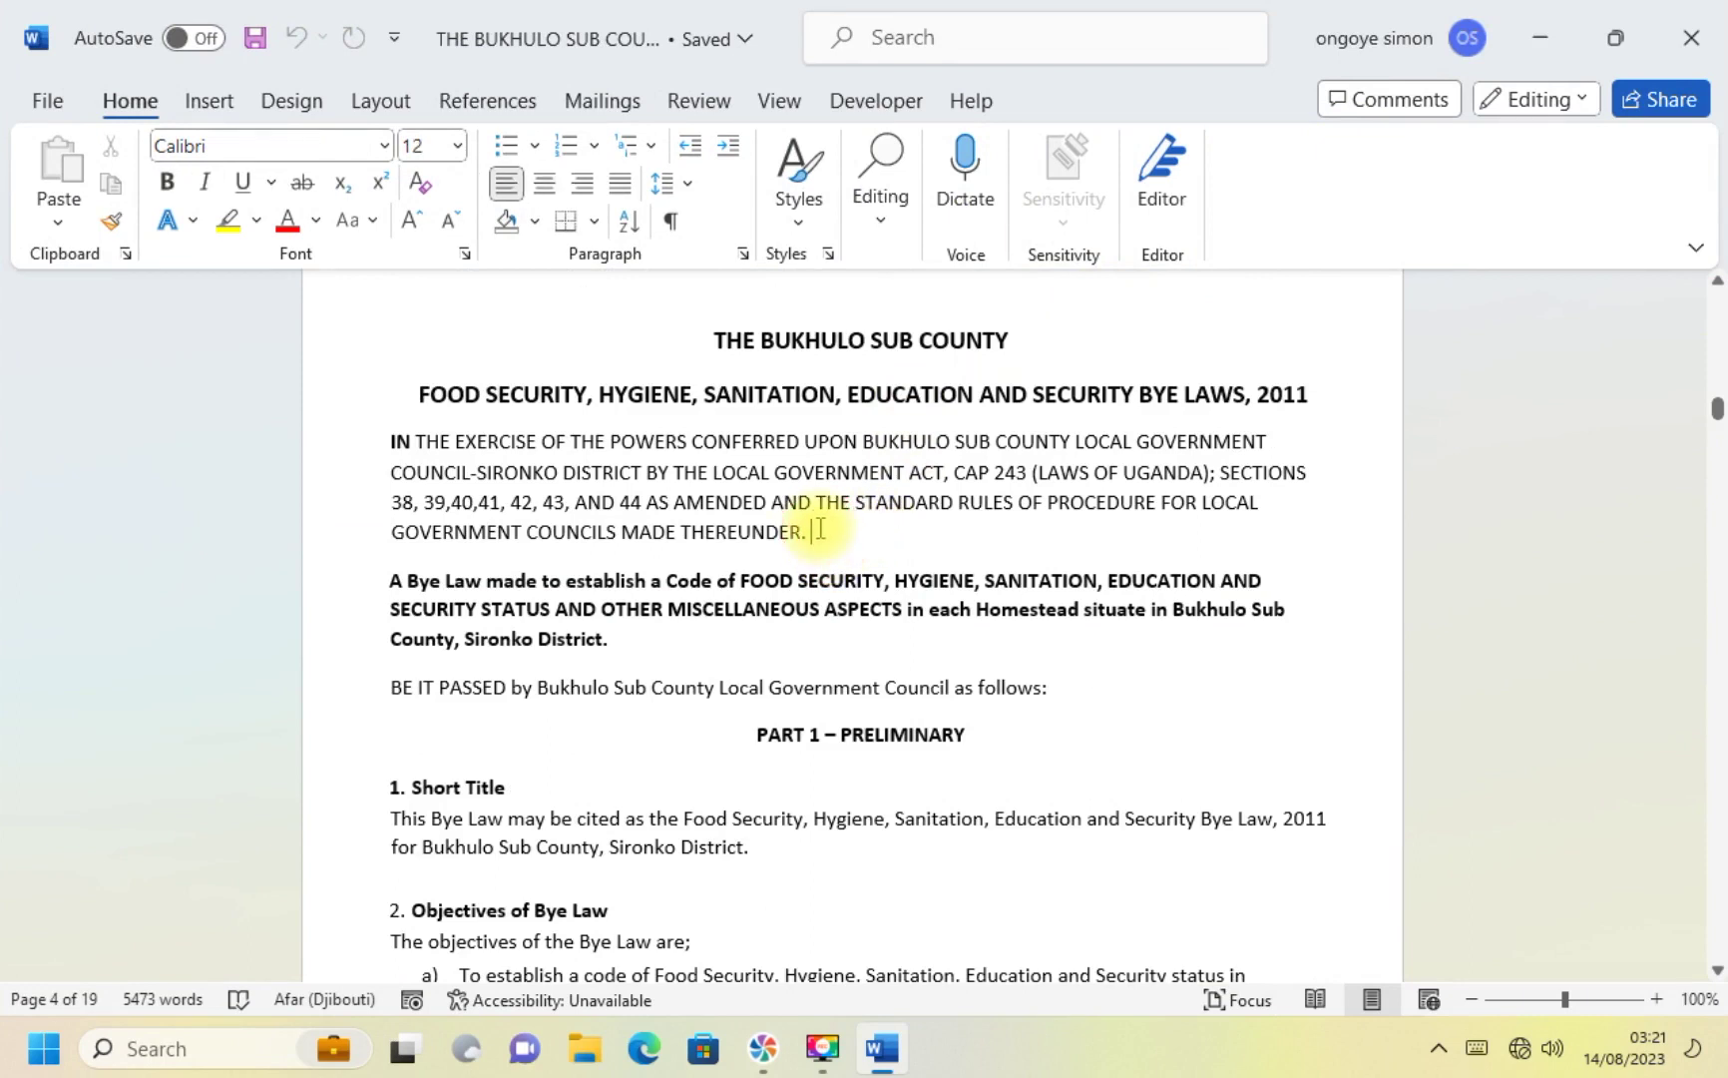
type("thtjohnkg")
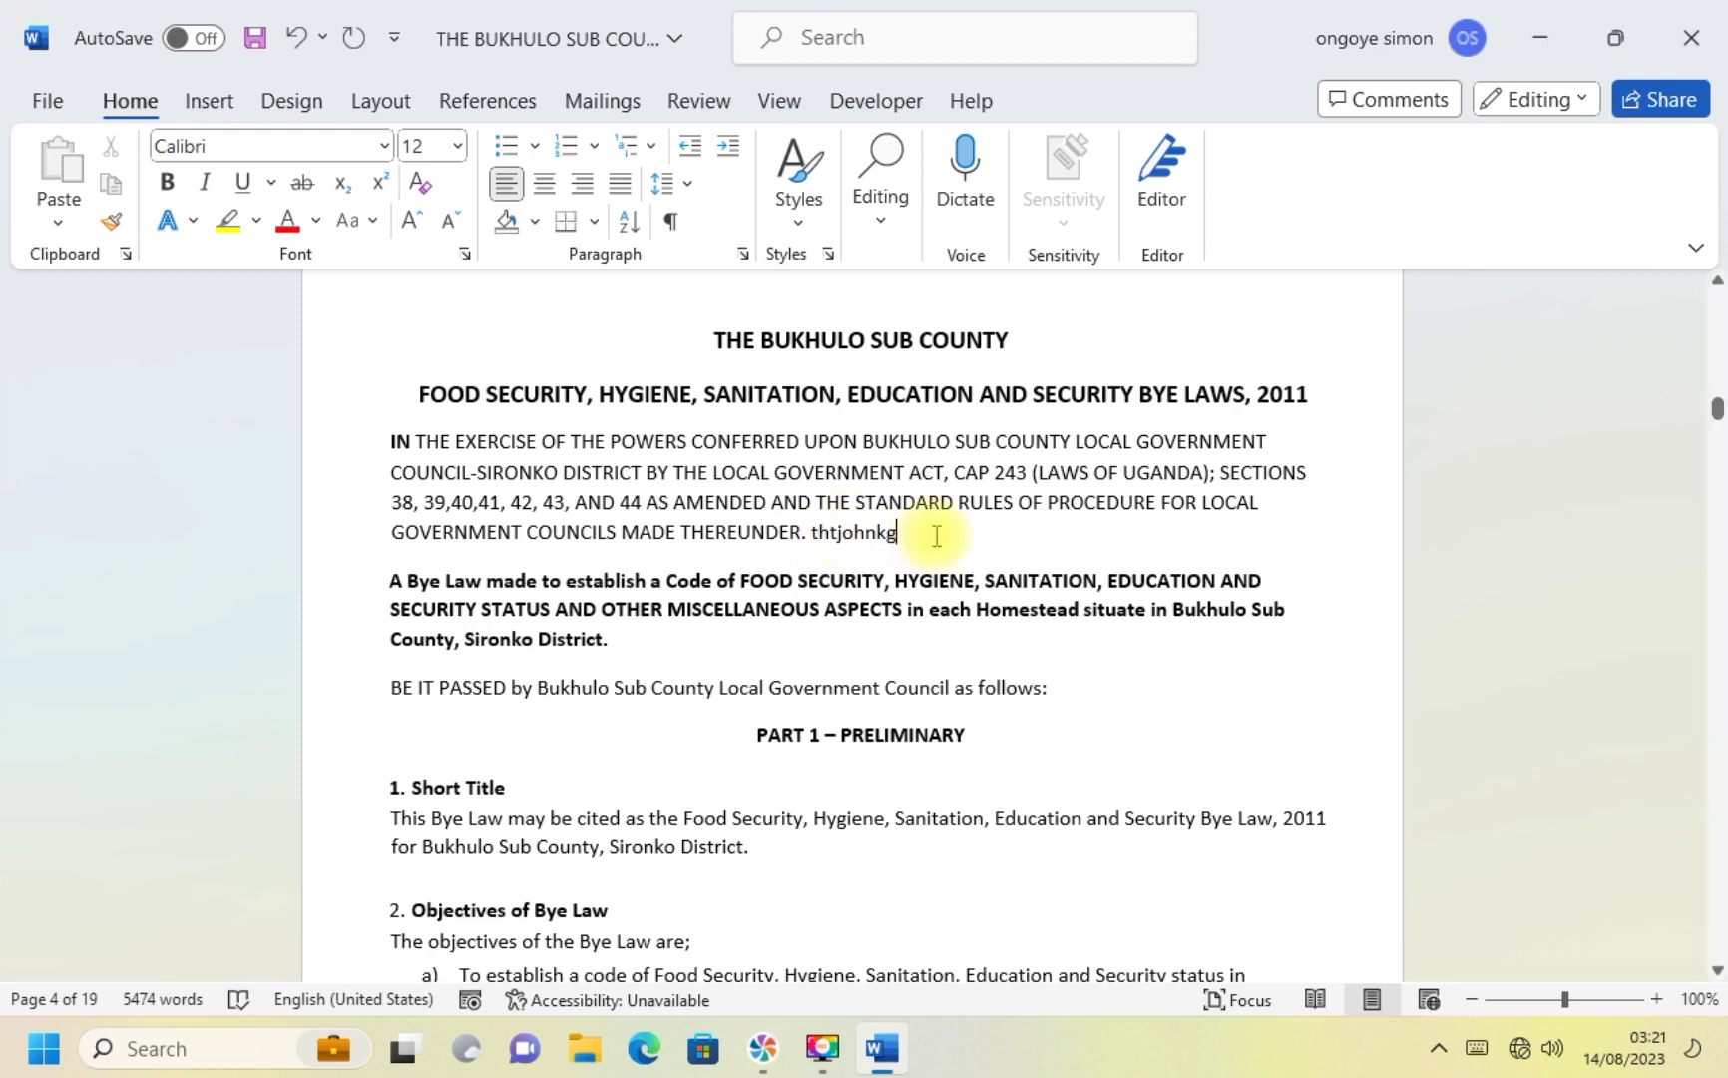
key("BackSpace")
key("BackSpace")
key("BackSpace")
key("BackSpace")
key("BackSpace")
key("BackSpace")
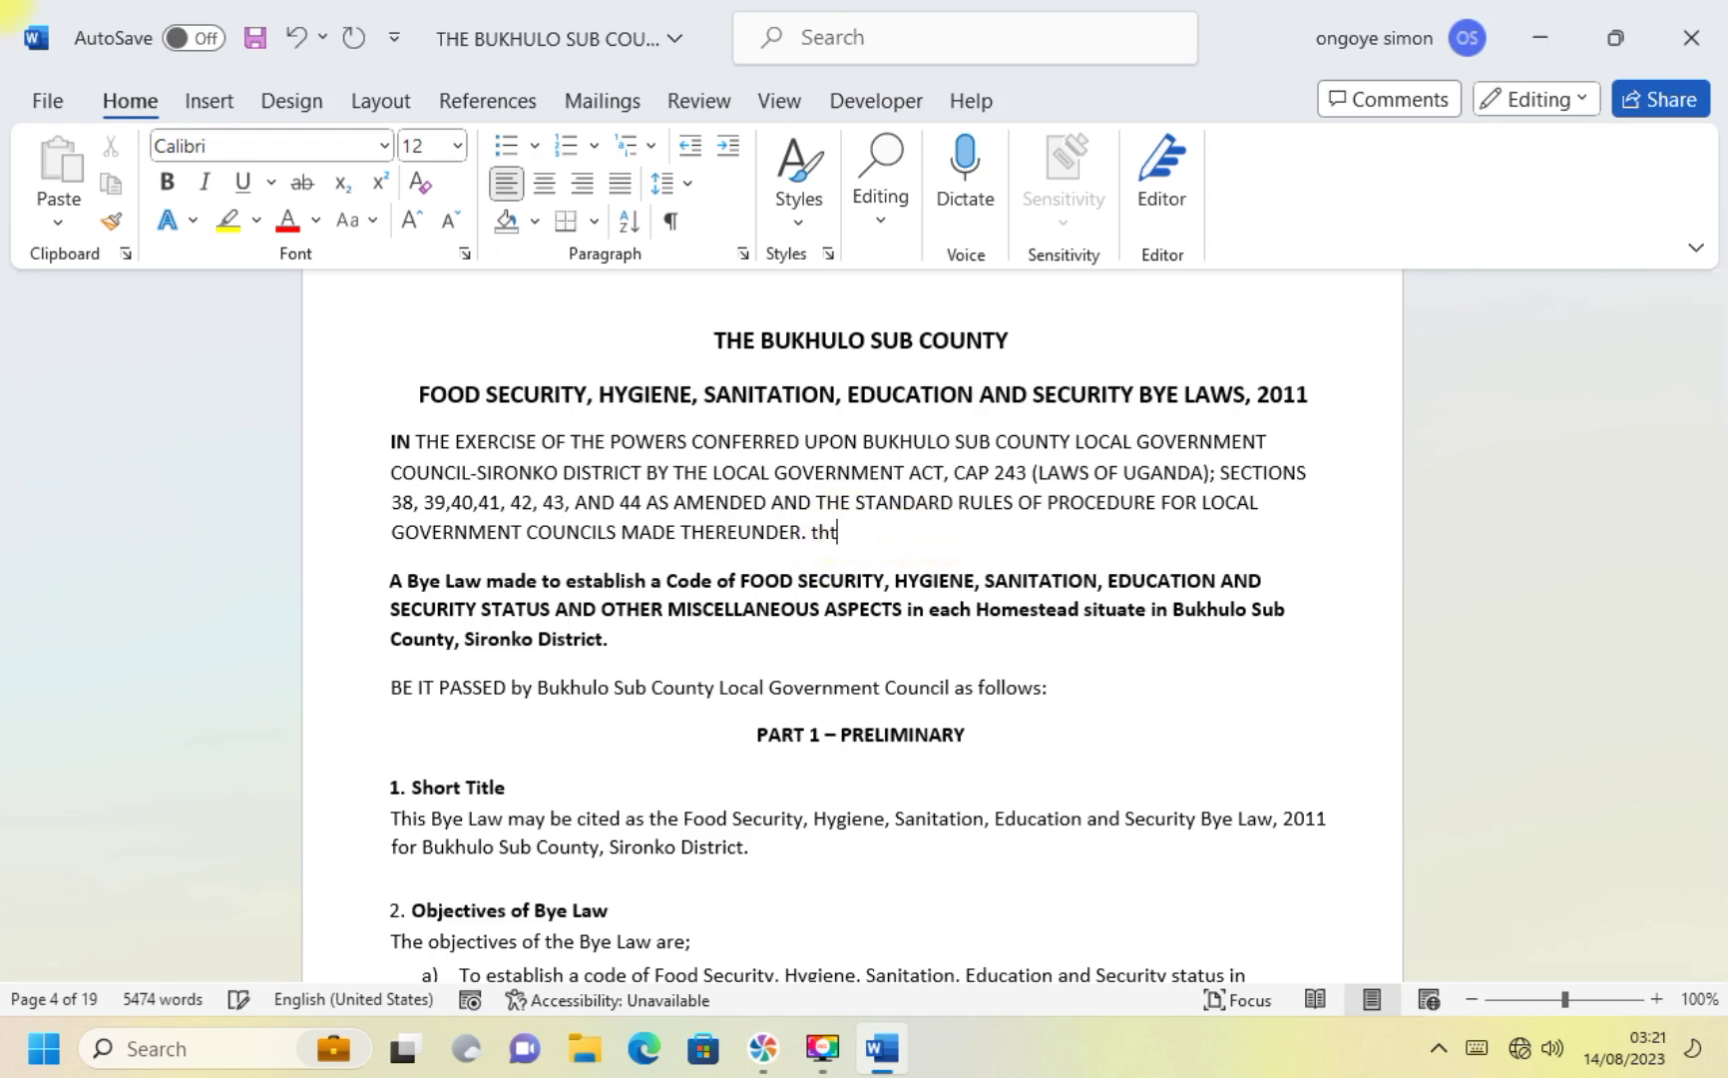
Step: Check the computer's Wi-Fi status and erase the remaining test letters after "MADE THEREUNDER."
left_click(1520, 1050)
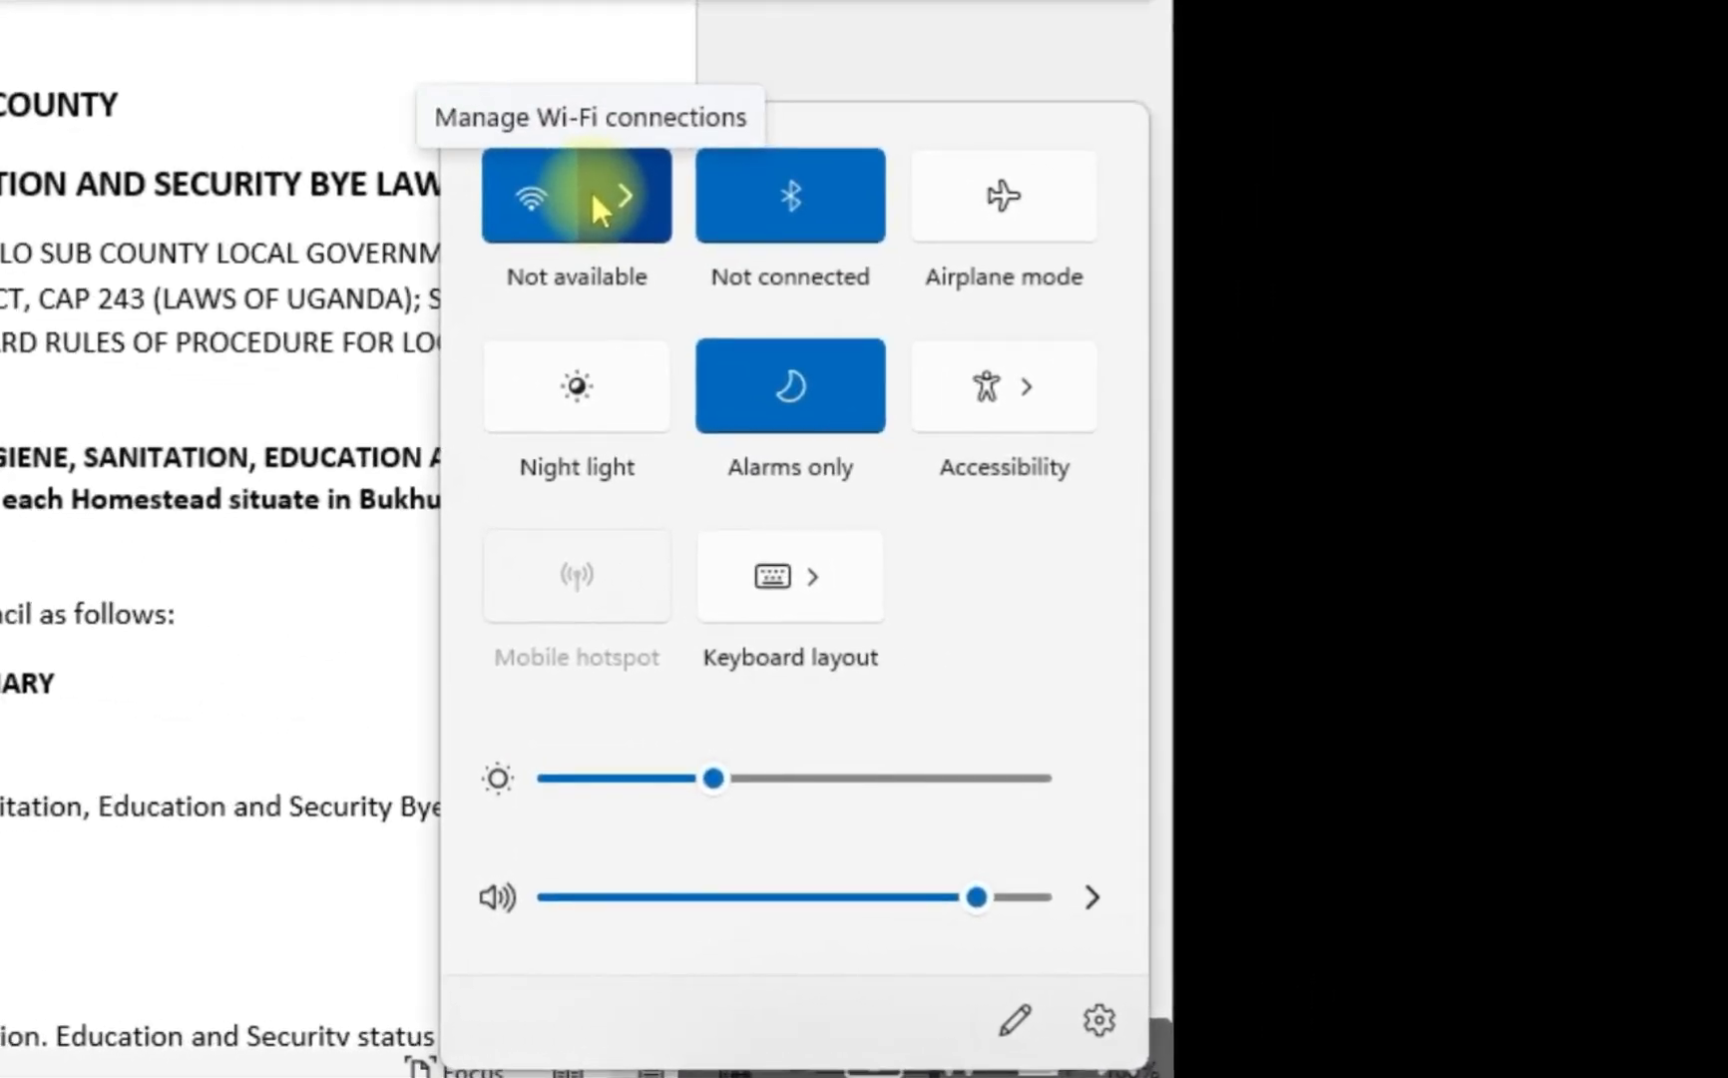
left_click(624, 213)
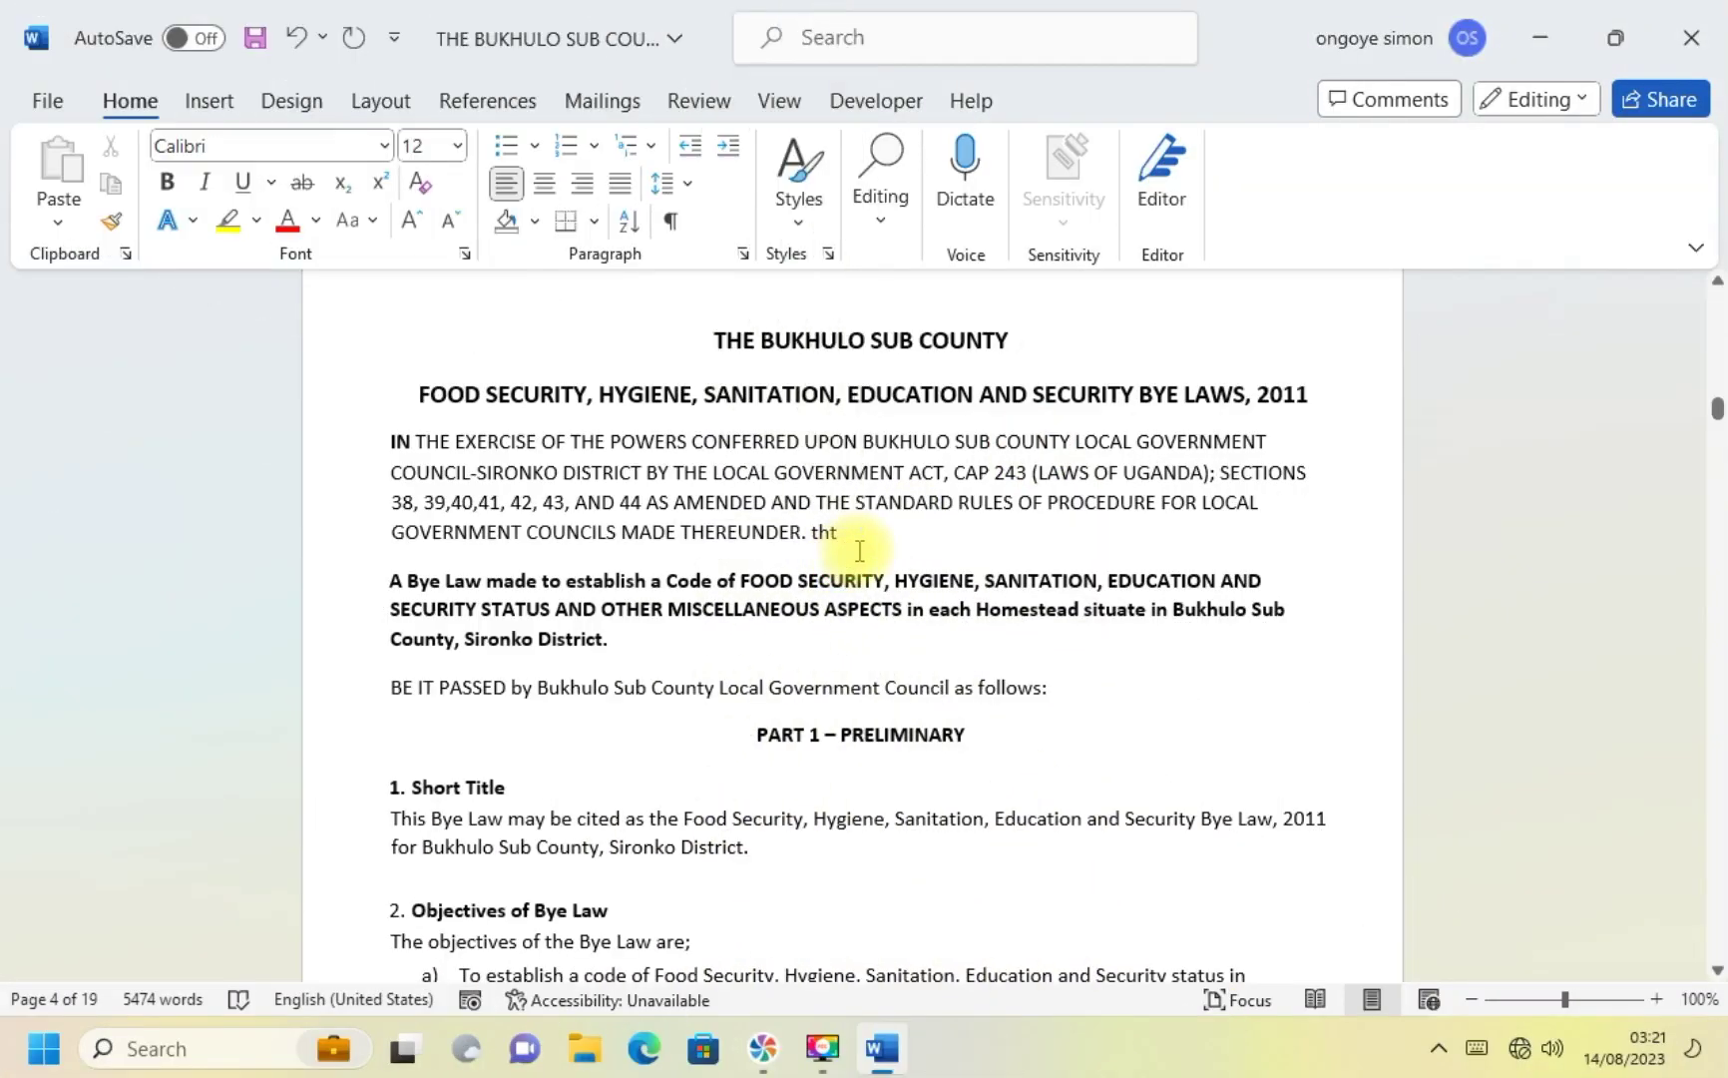
key("BackSpace")
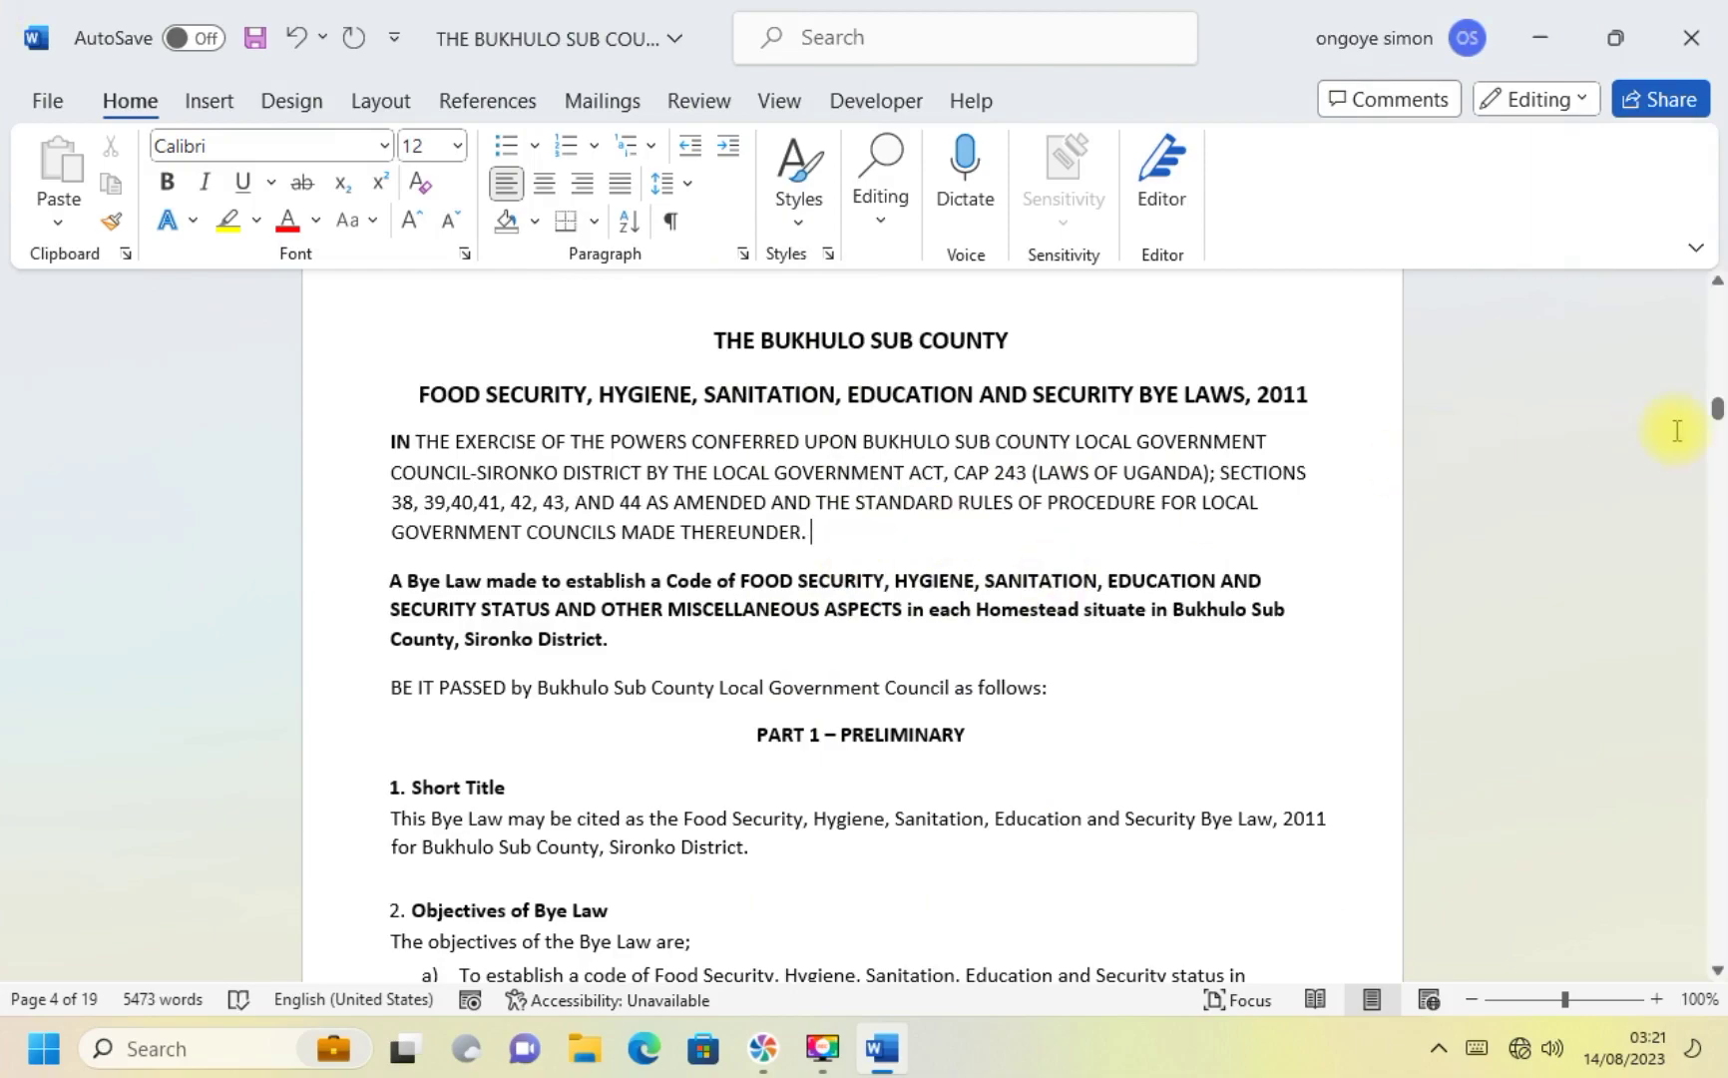
Step: Add a period after "such fine and community service" in the Penalty for breach paragraph above section 9, Saloons/Barbershops
left_click_drag(1718, 409, 1712, 552)
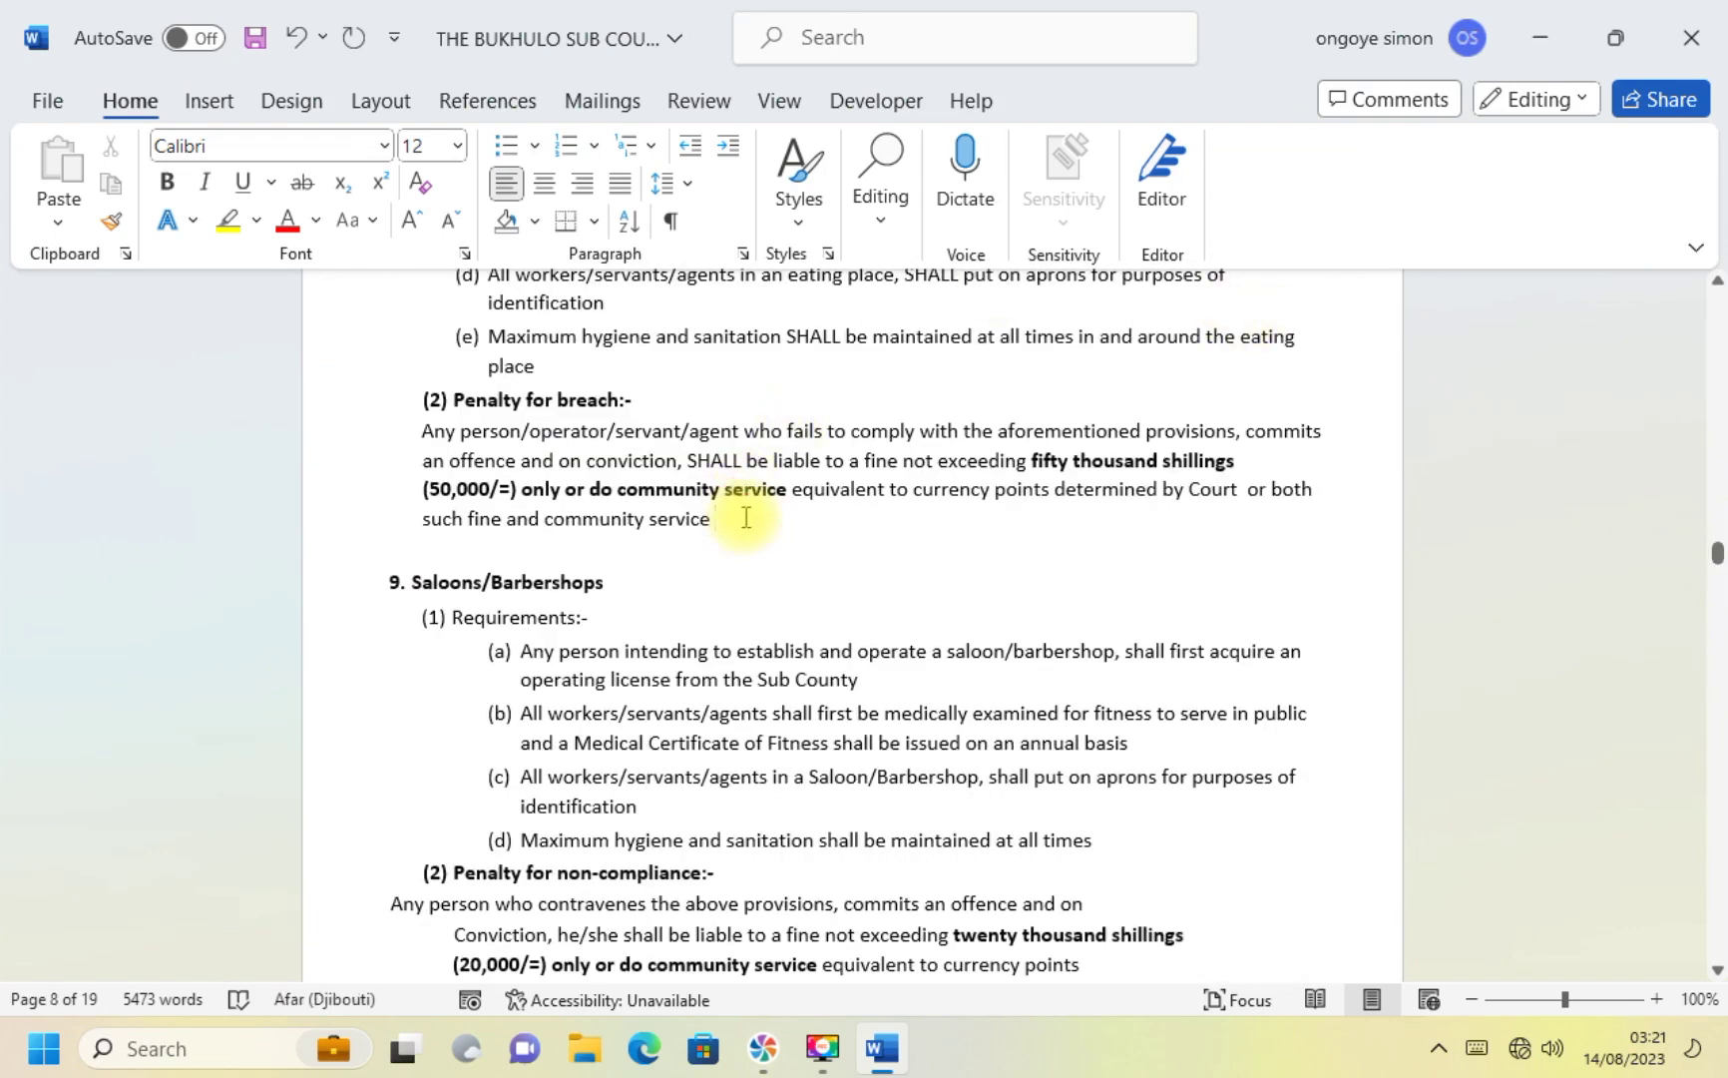
type(".")
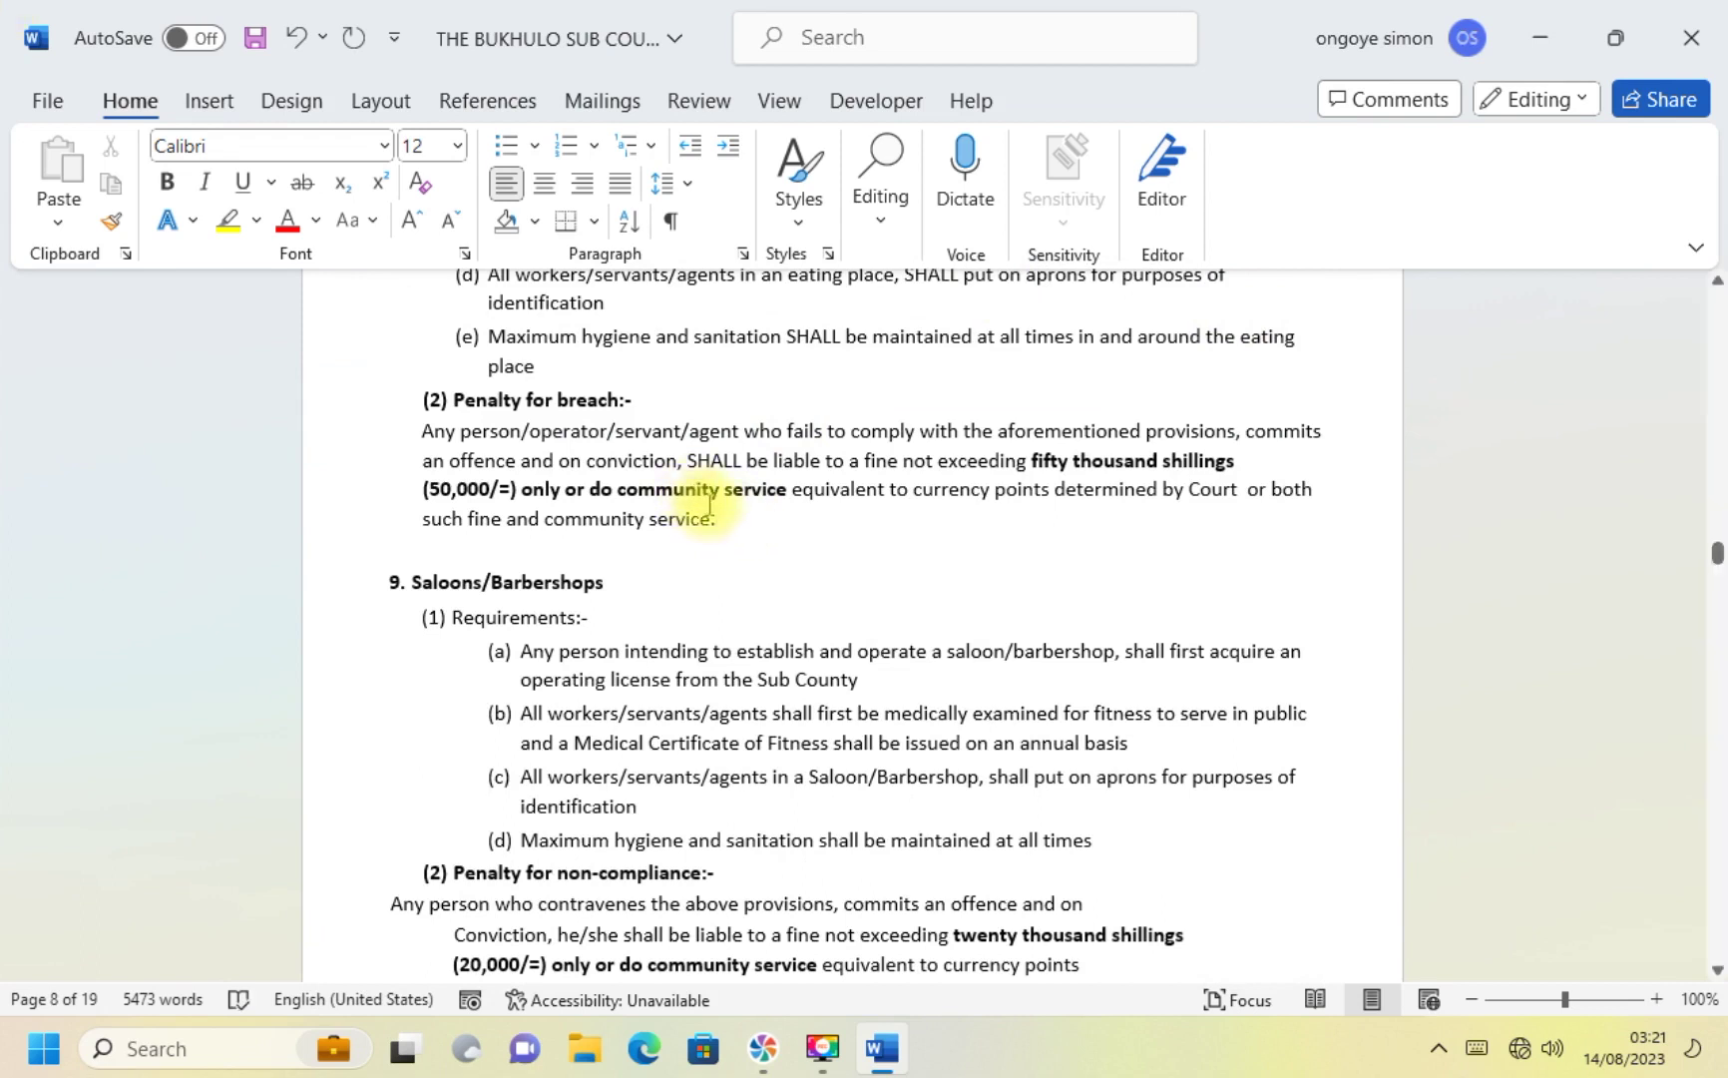
Step: Change the font of the entire document to Times New Roman
left_click_drag(631, 582, 384, 577)
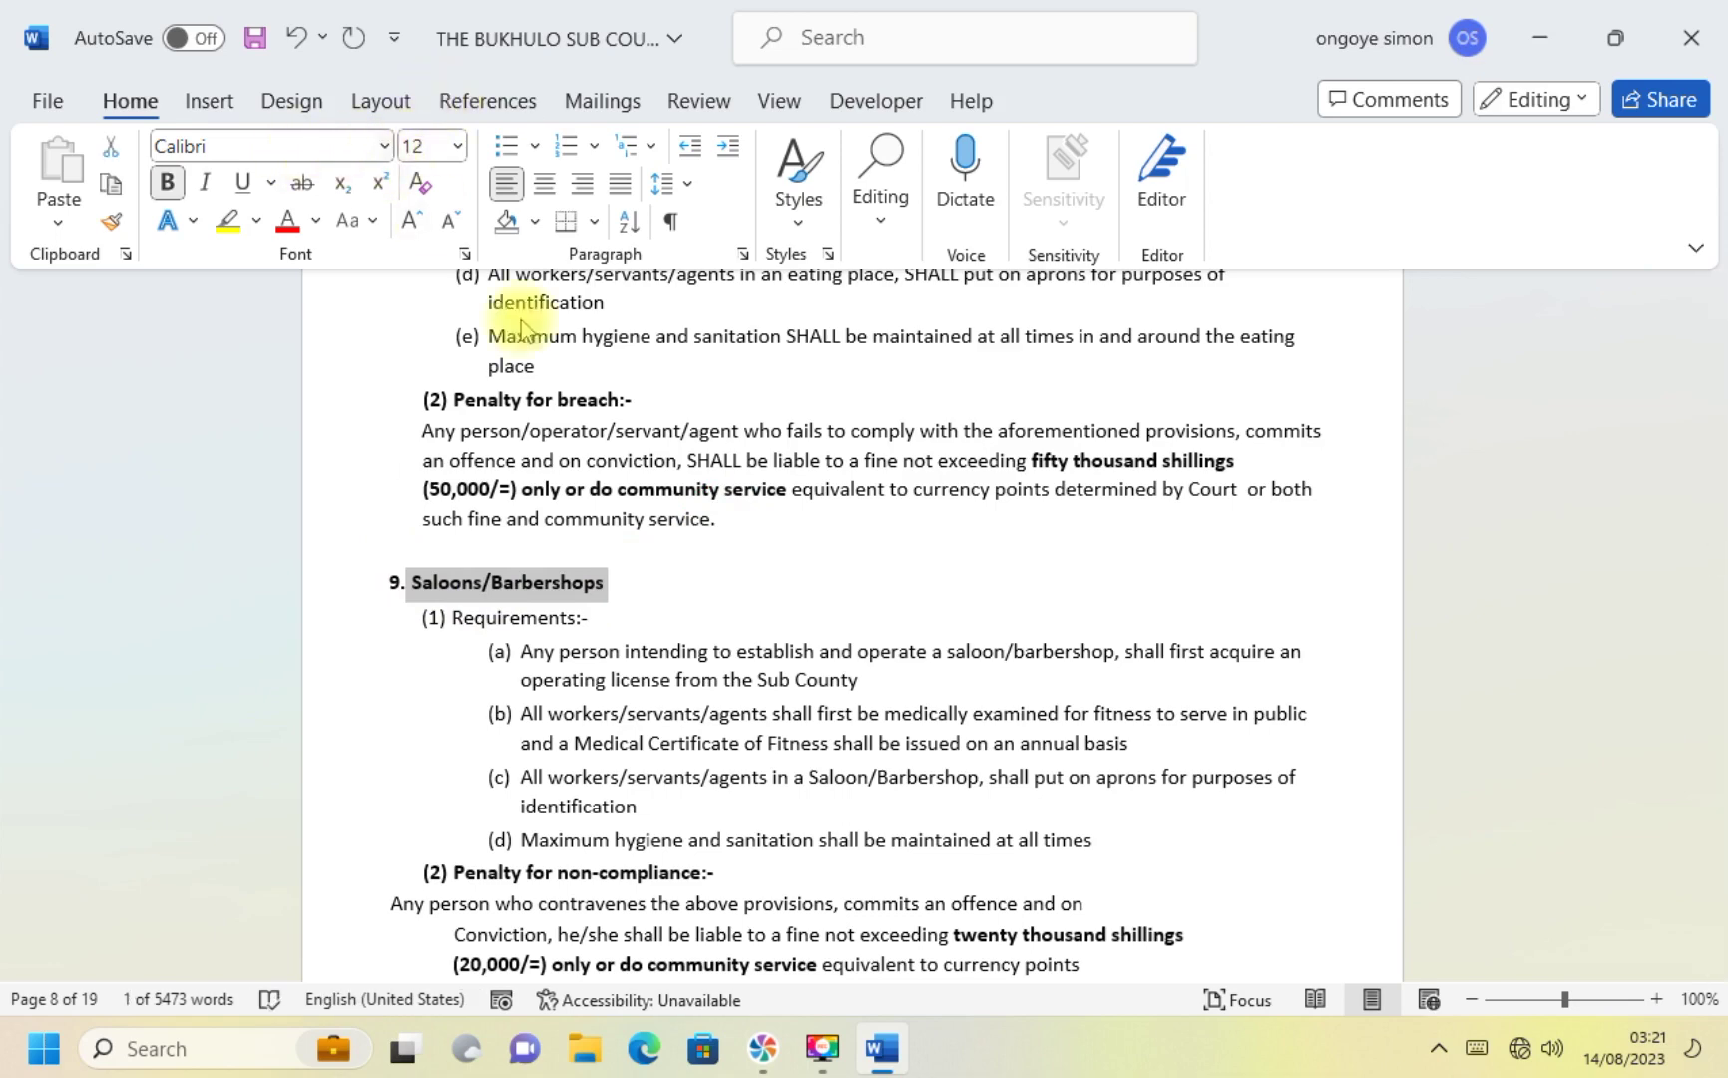
left_click(714, 734)
key("ctrl+a")
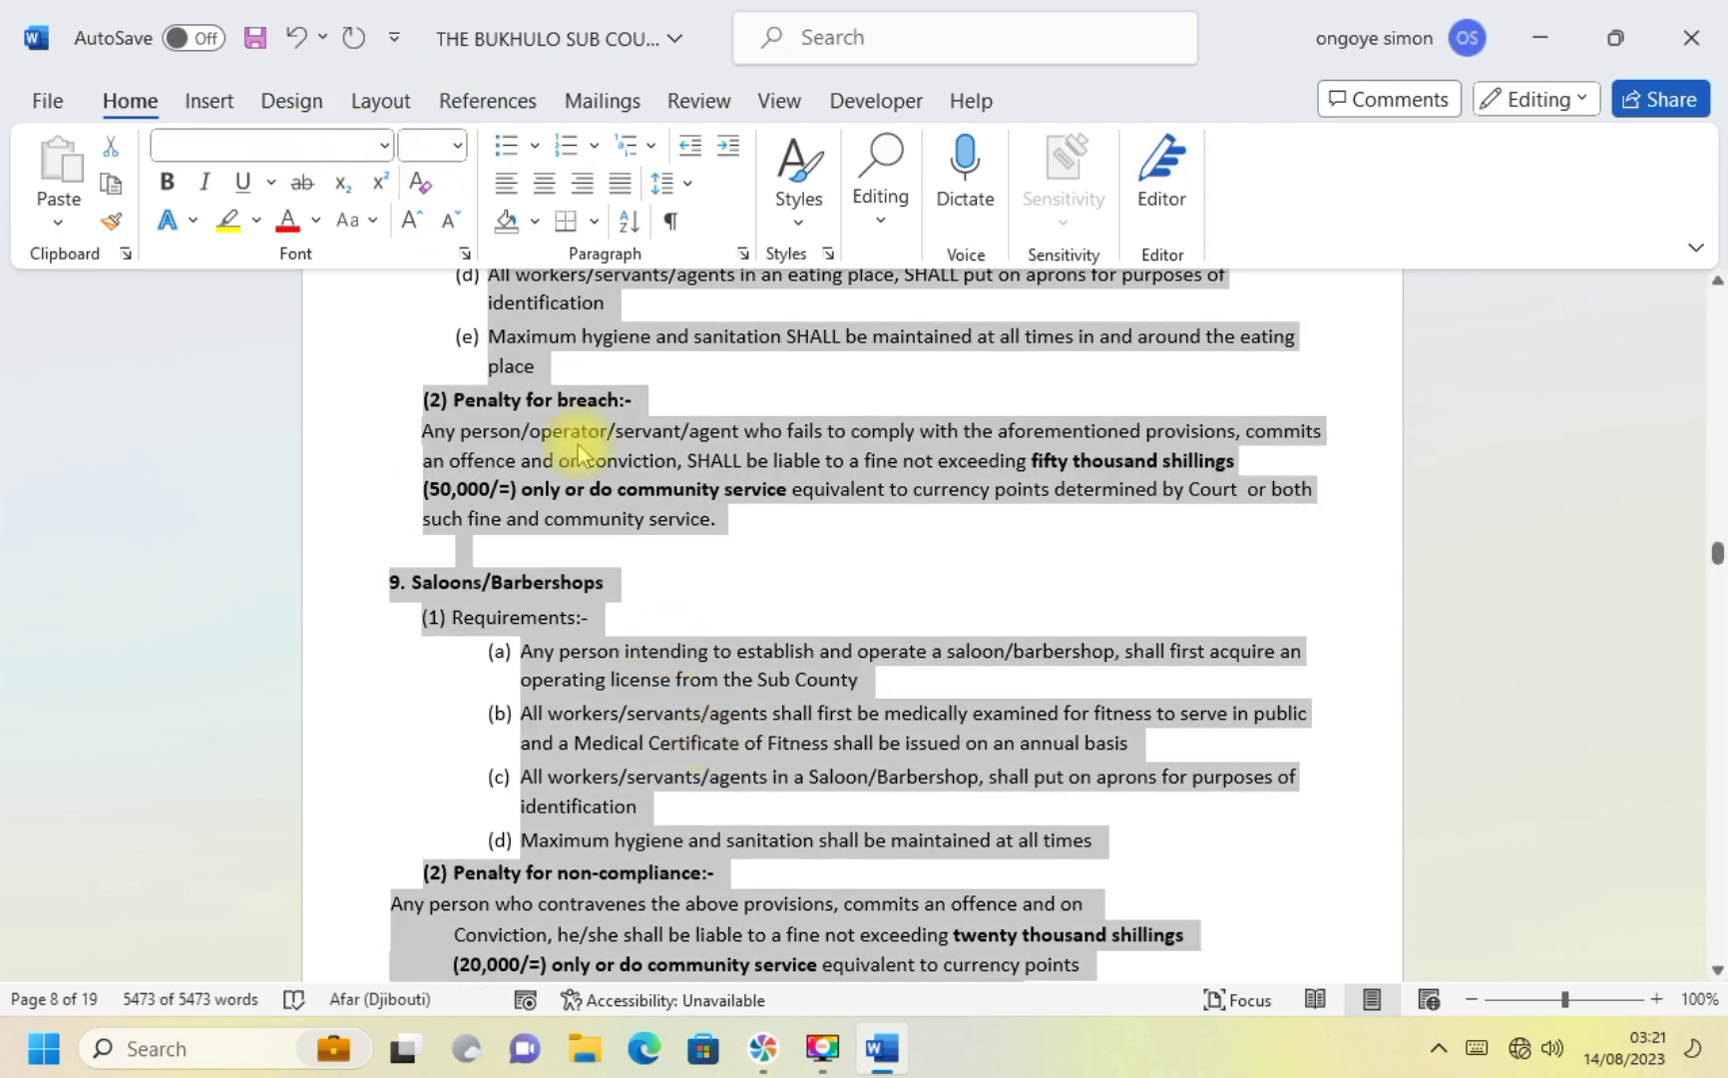
left_click(382, 146)
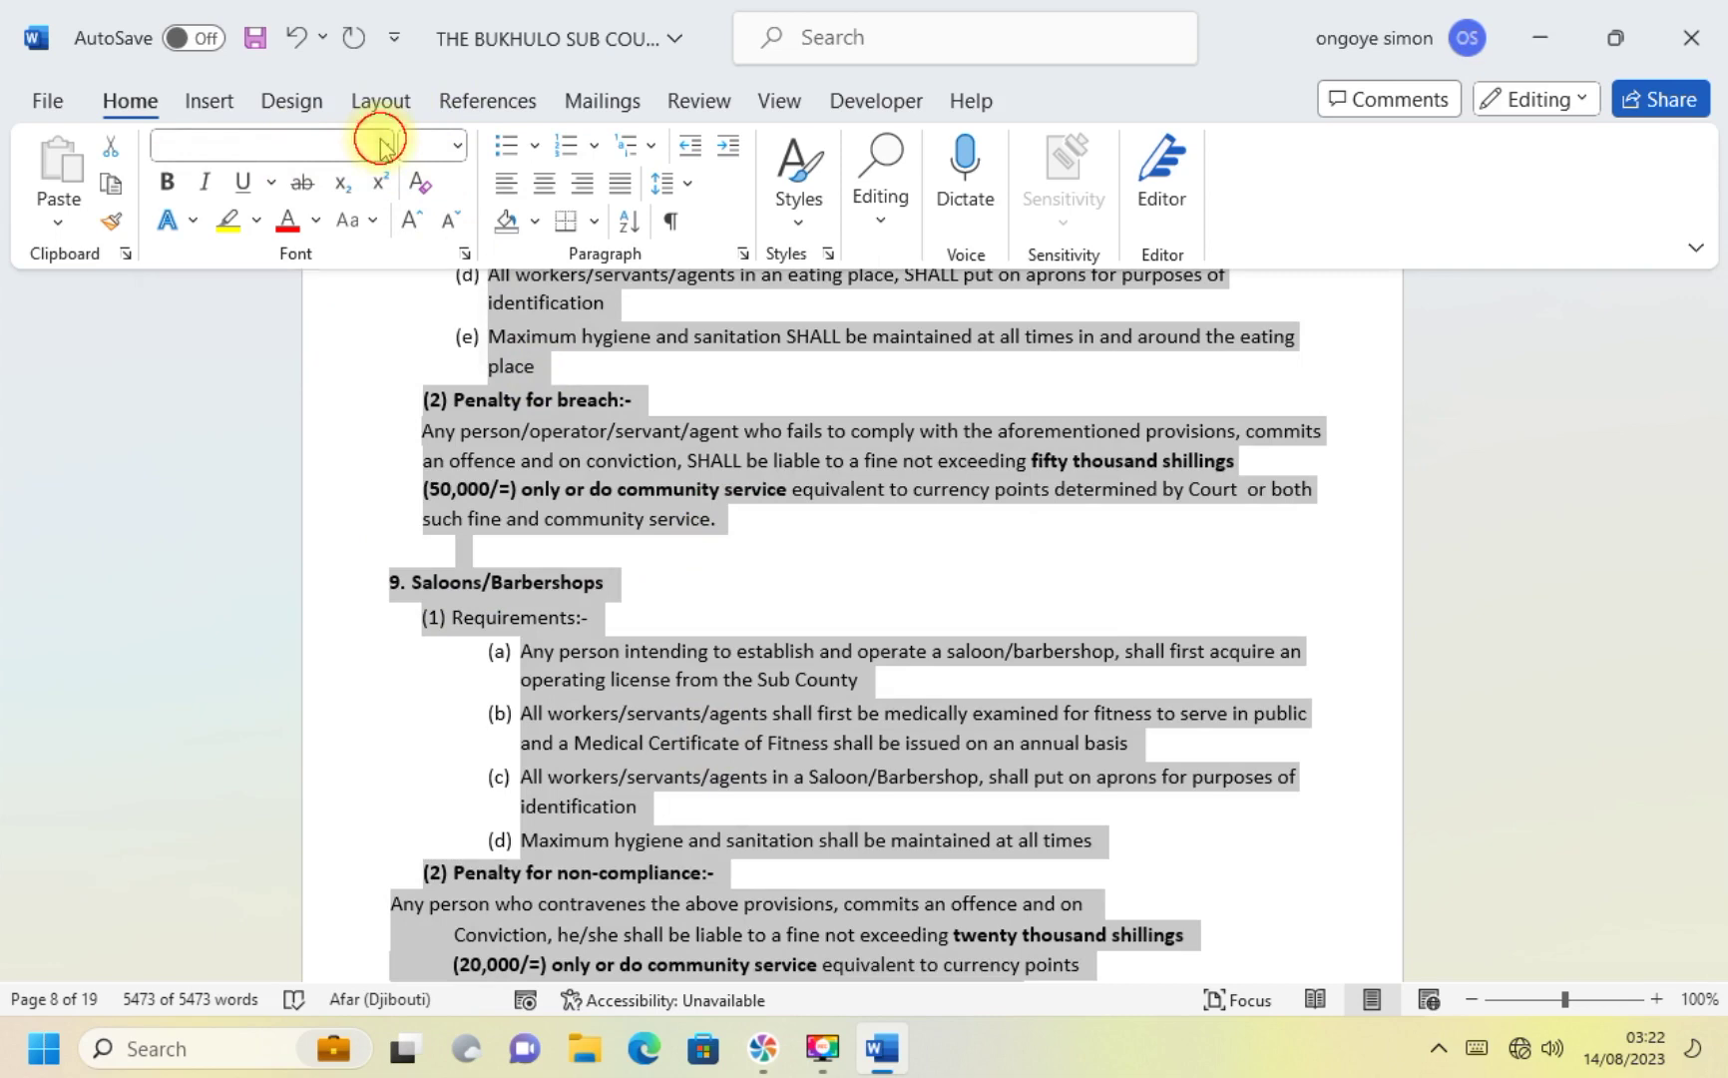
left_click(382, 146)
left_click(383, 146)
left_click(382, 146)
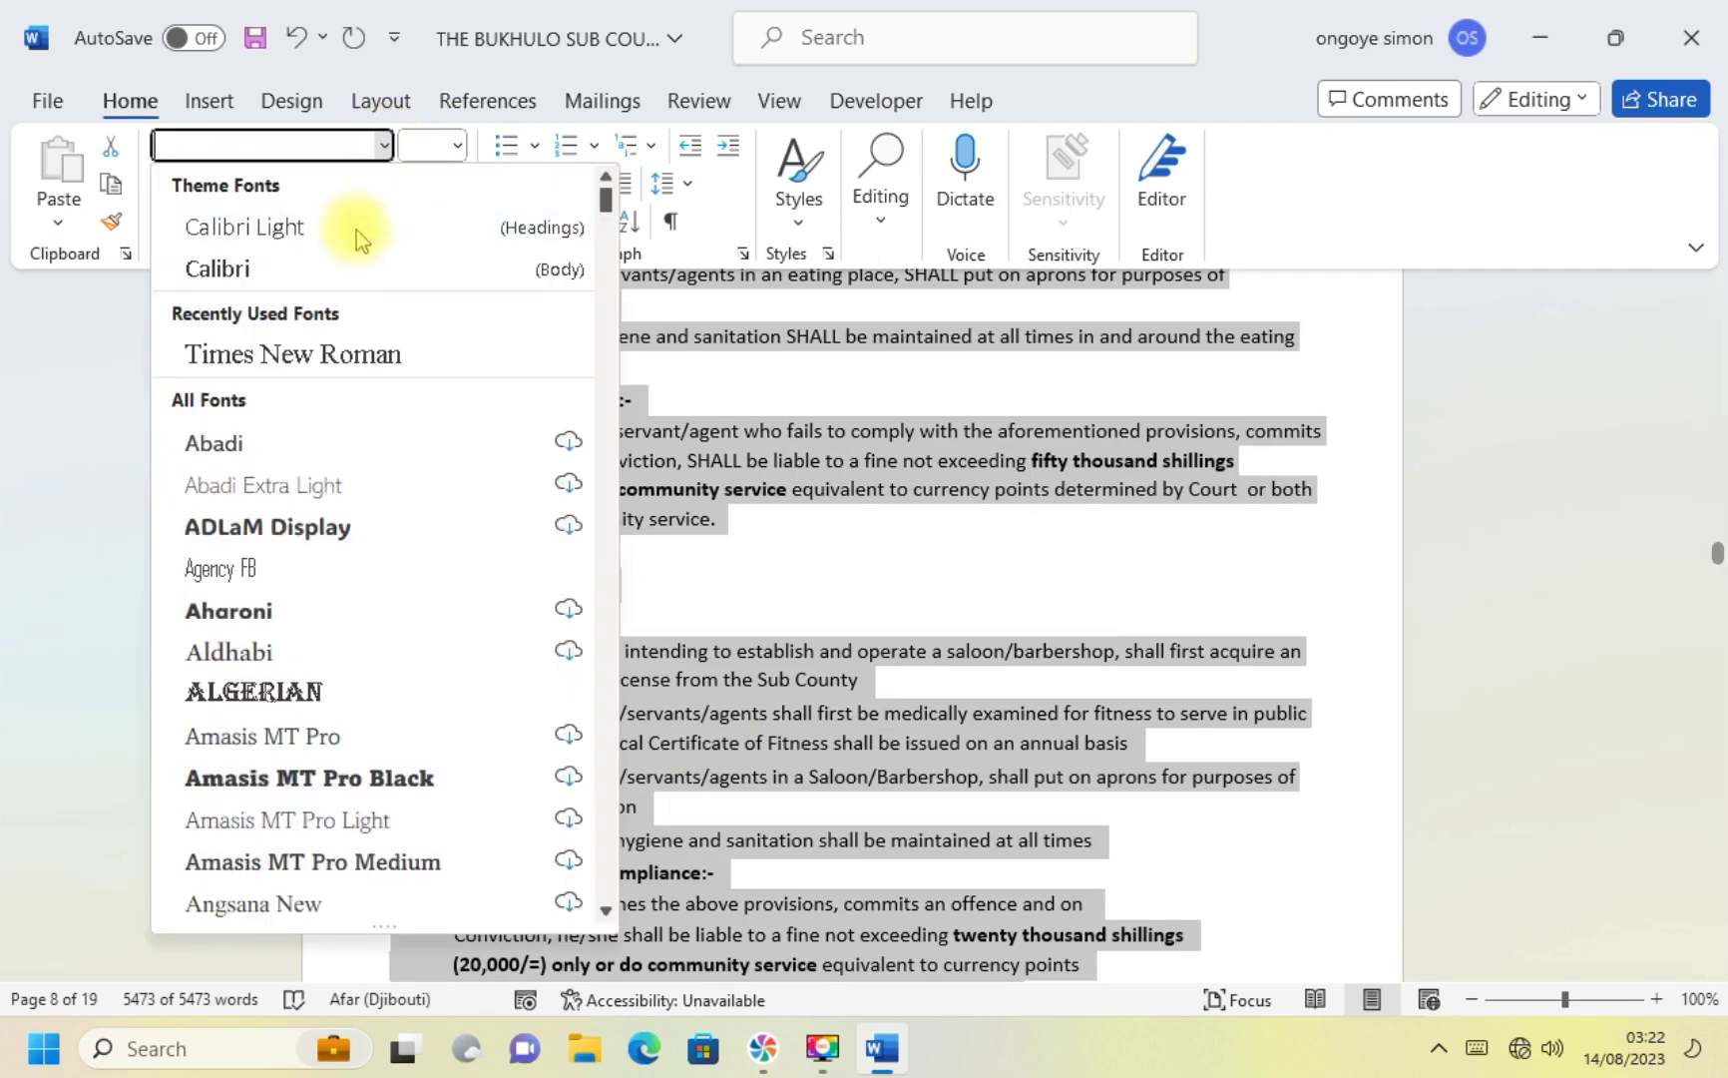
left_click(338, 349)
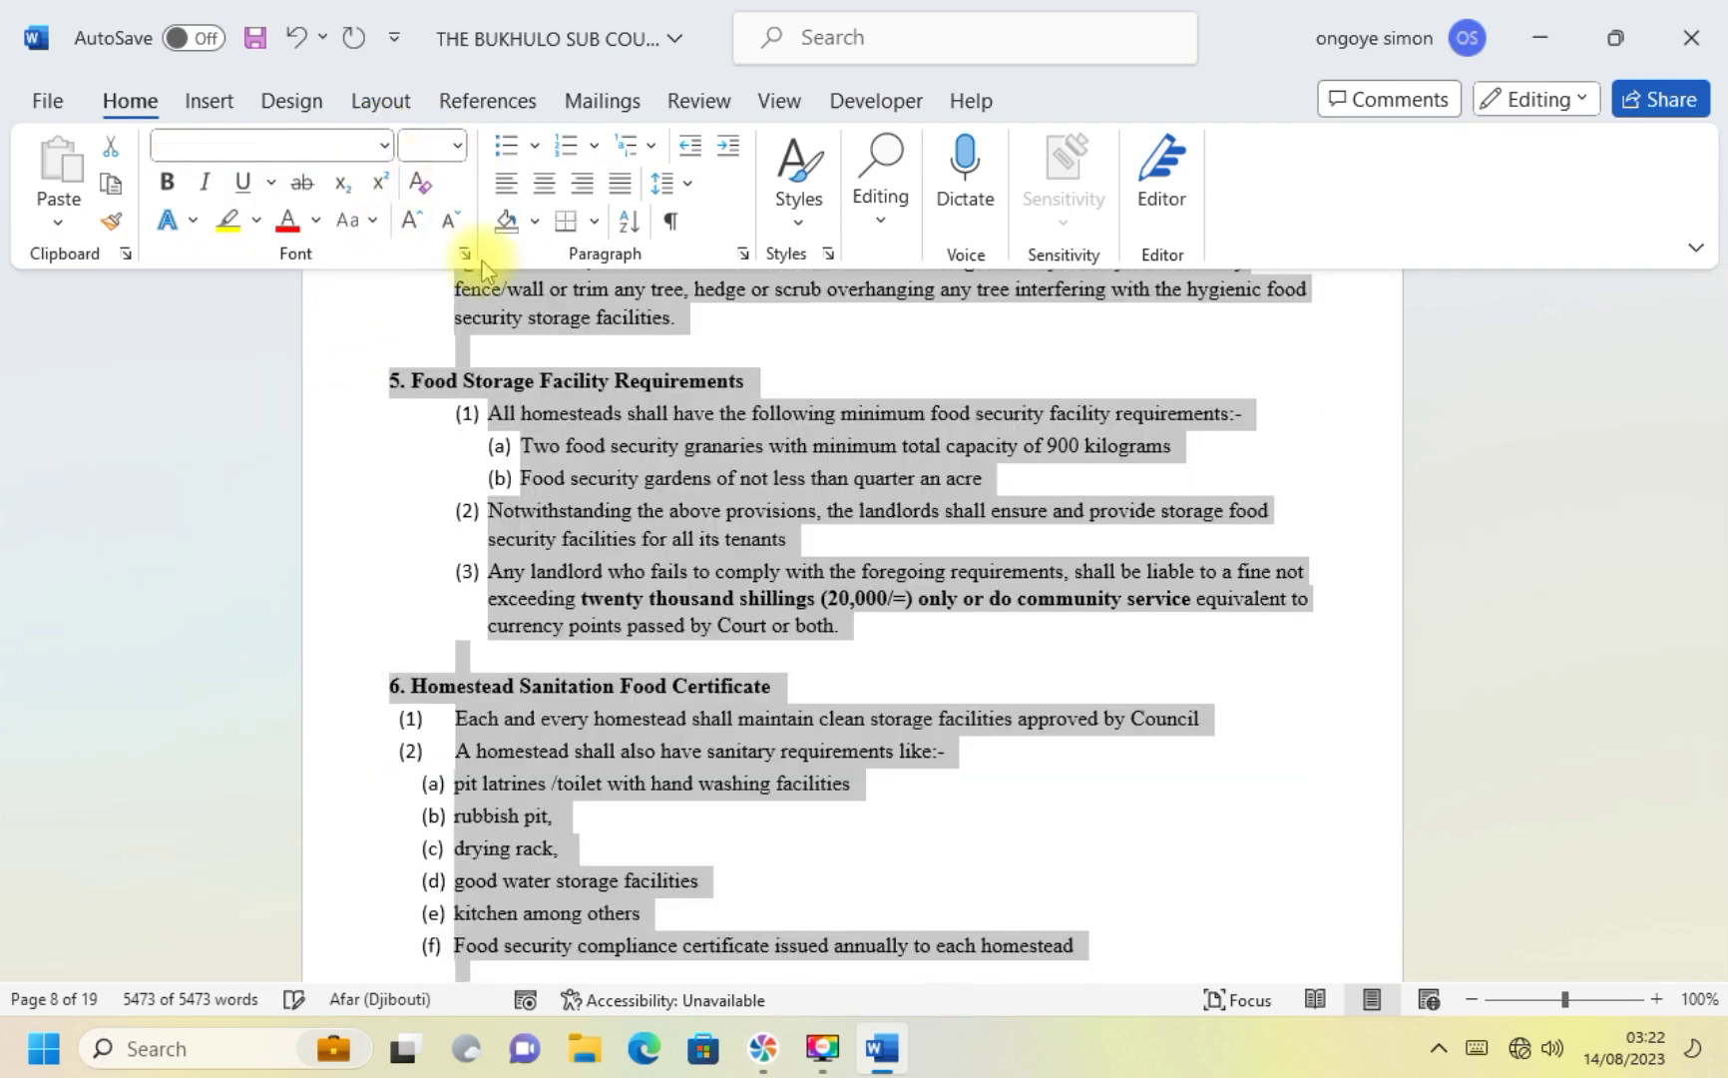
left_click(679, 573)
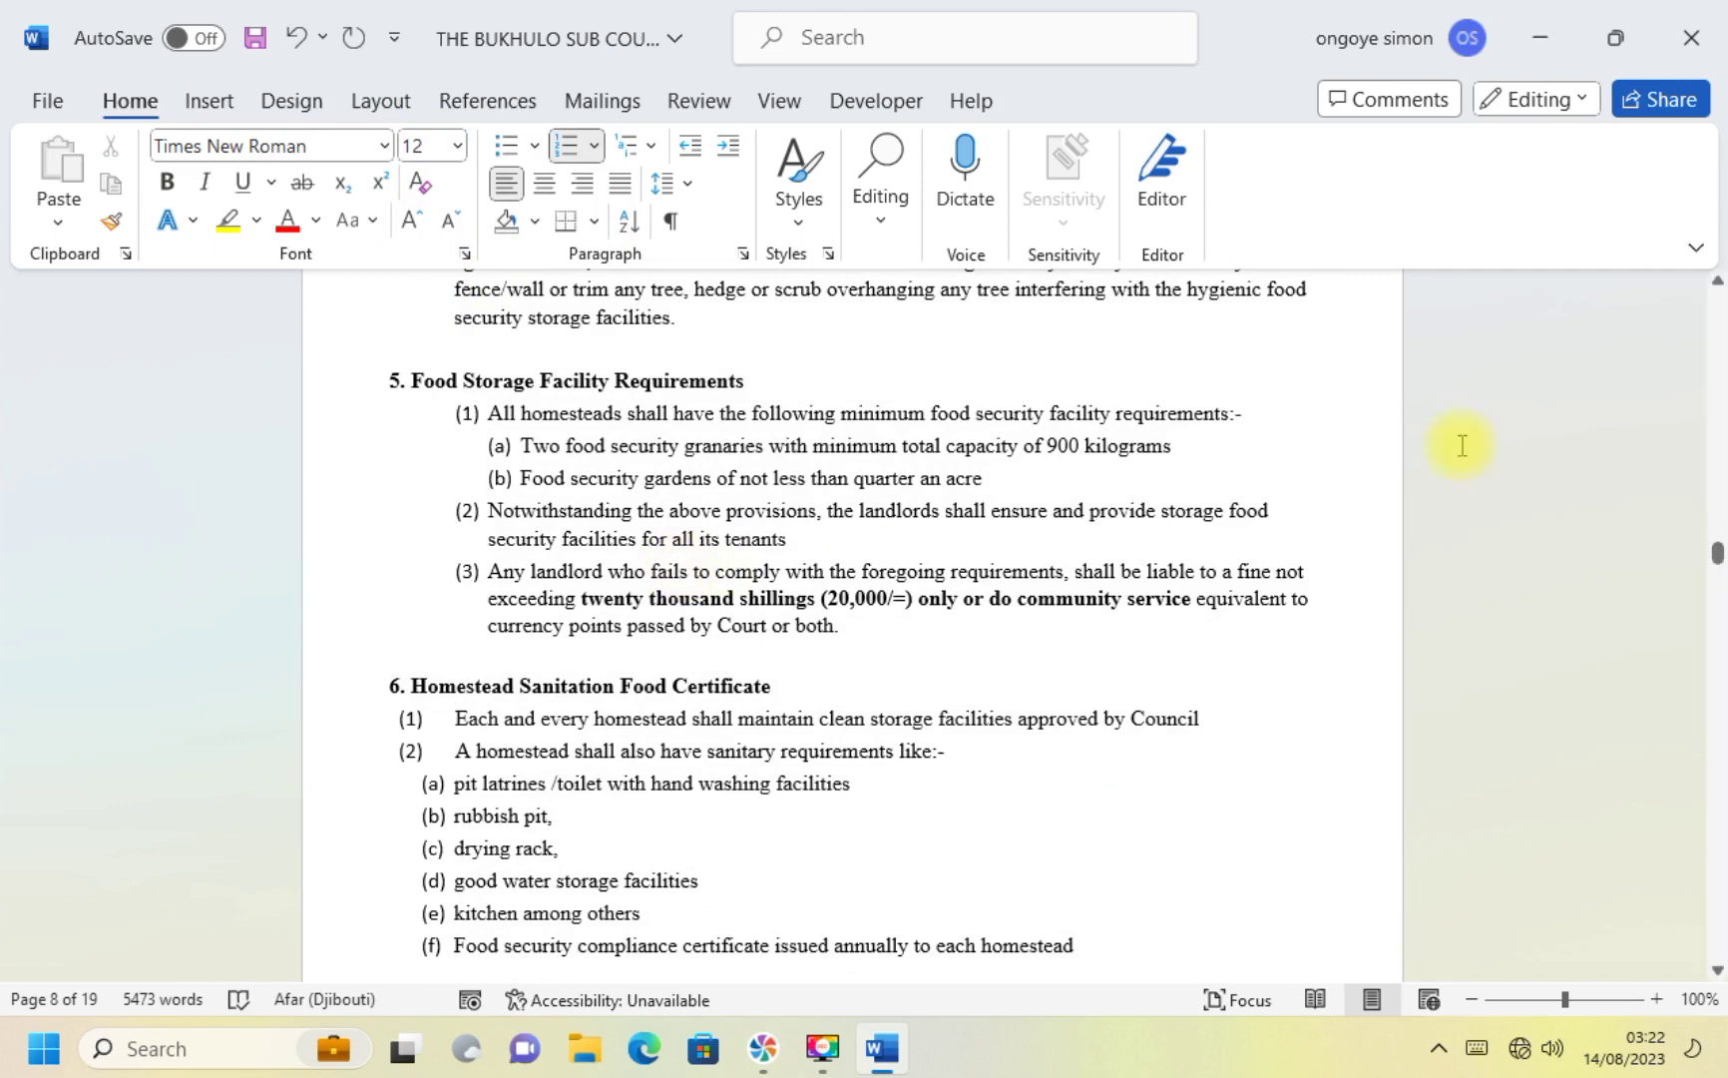
left_click(1617, 57)
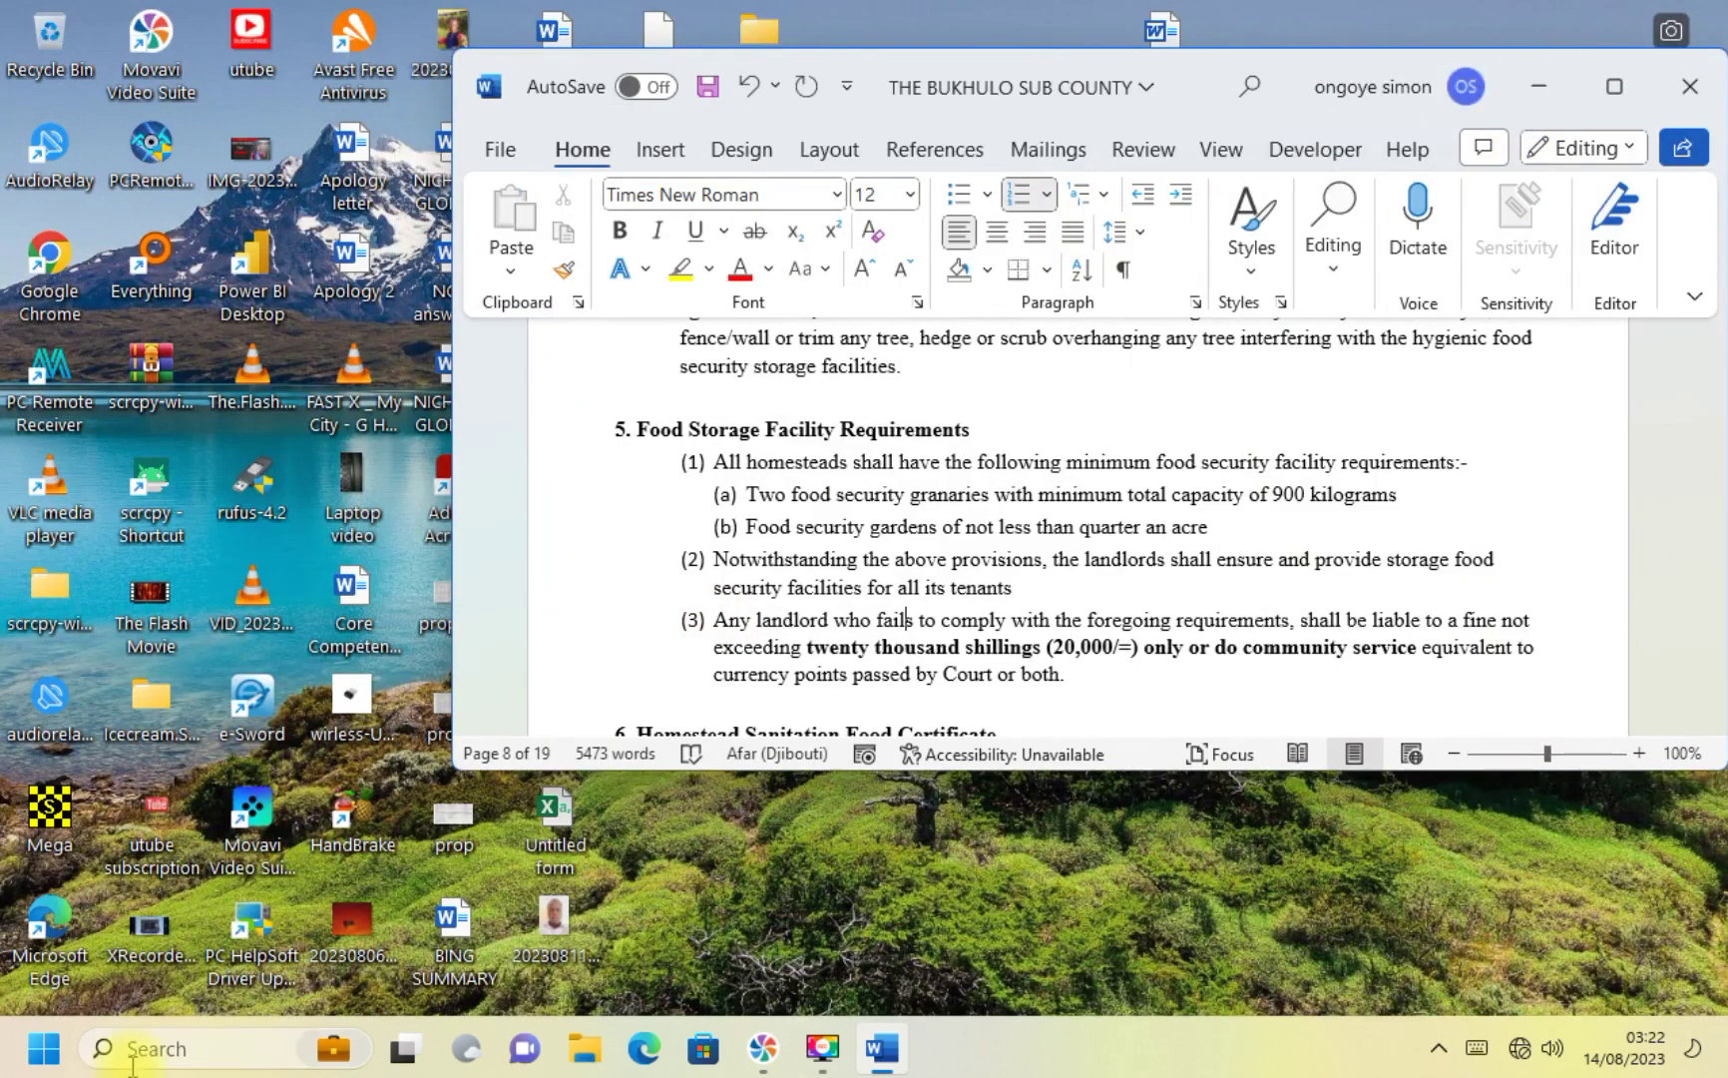
left_click(43, 1047)
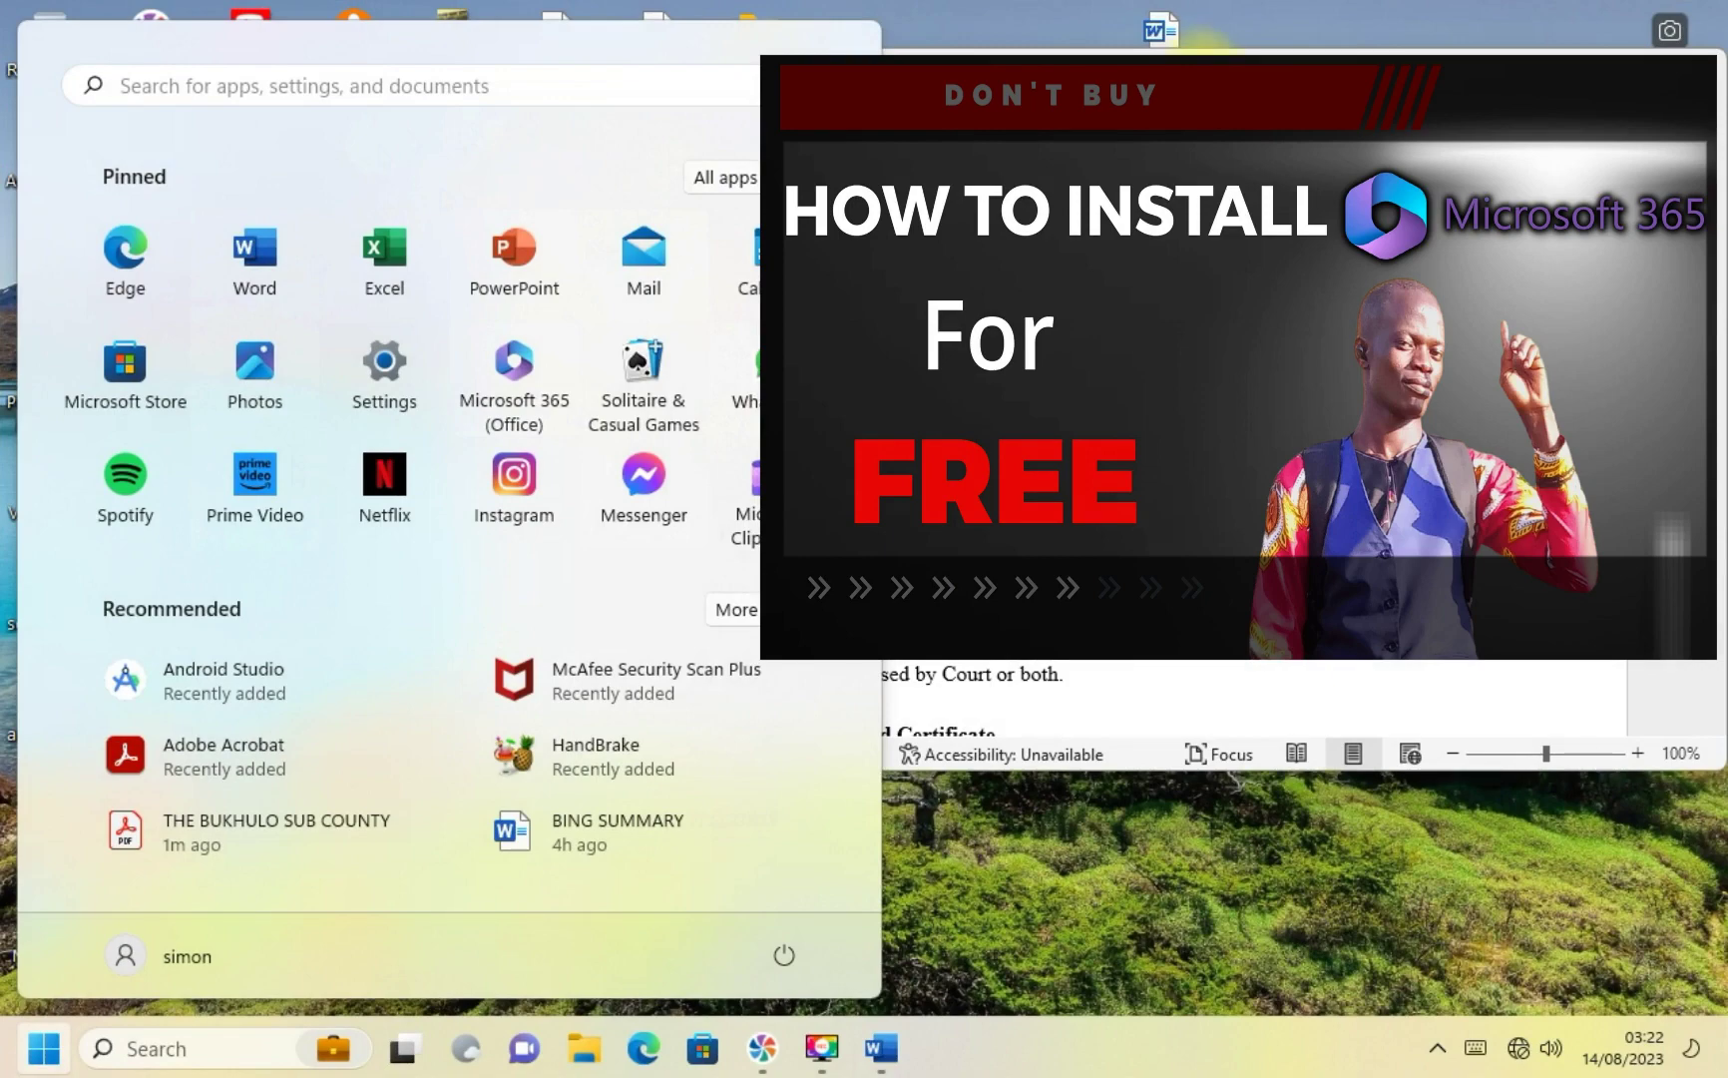
key("Escape")
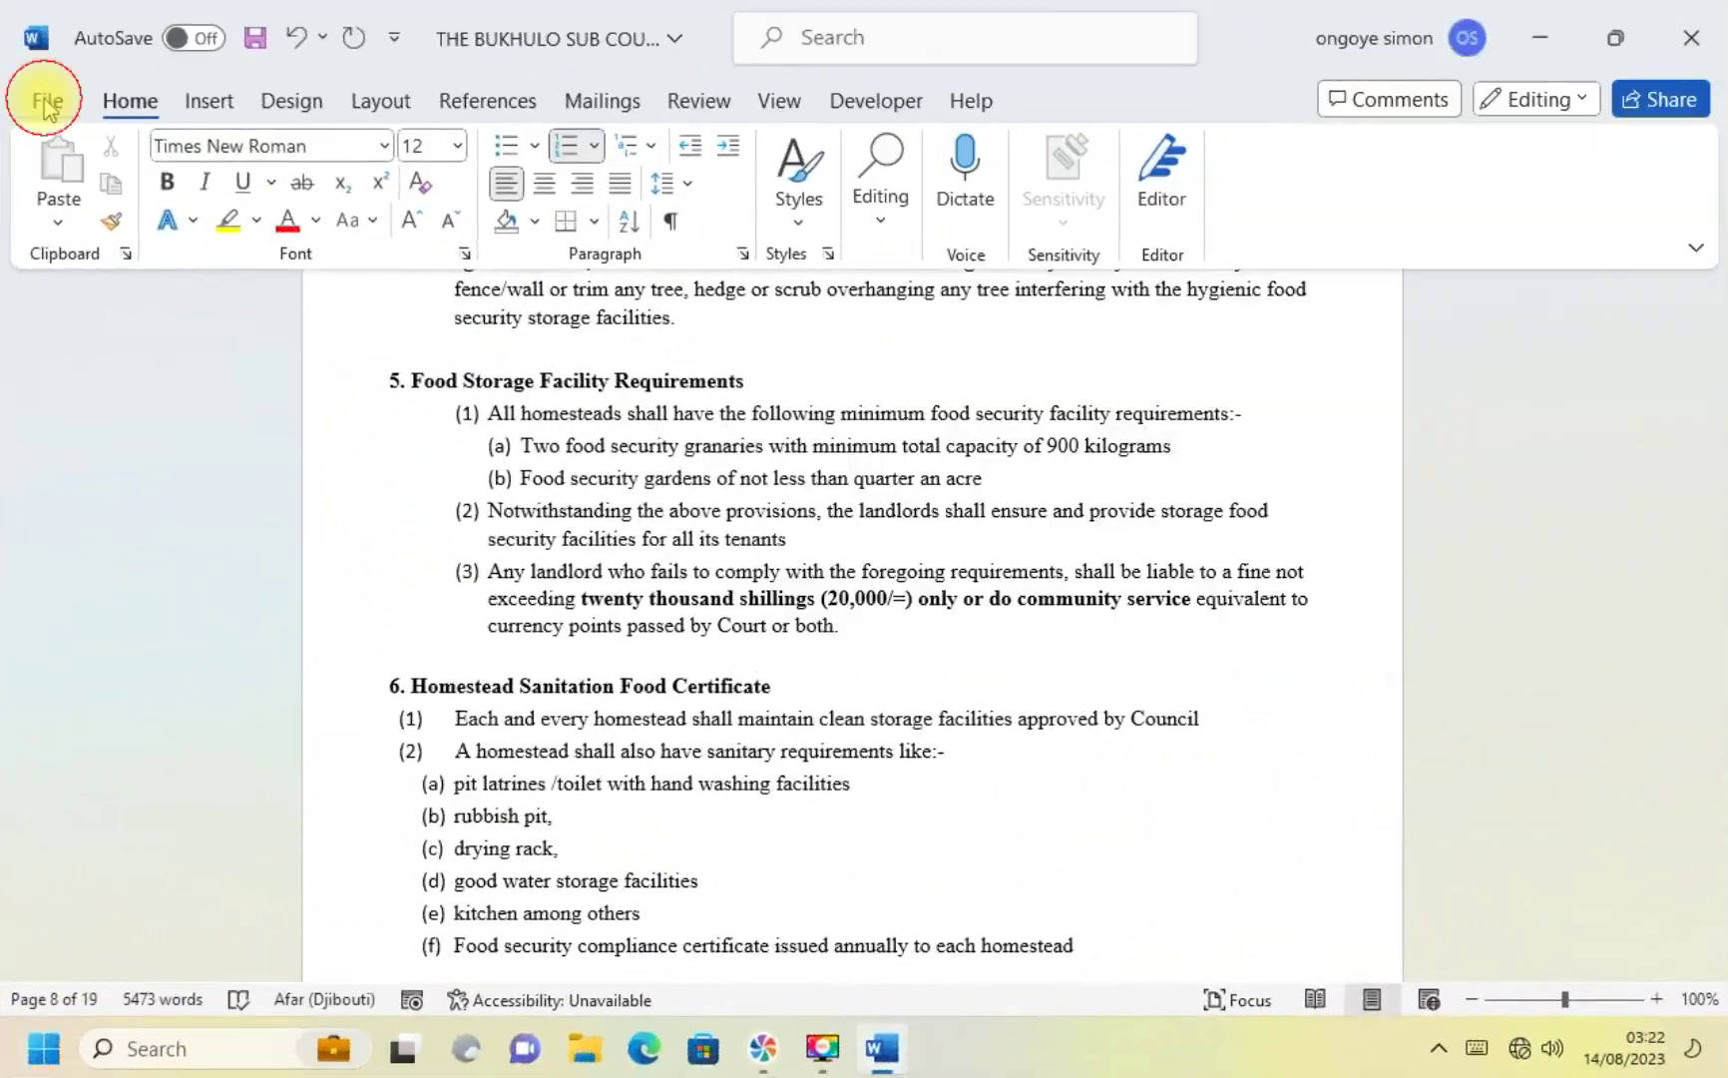
Step: Save the converted document to the Desktop as a Word Document named THE BUKHULO SUB COUNTY
left_click(47, 105)
left_click(115, 487)
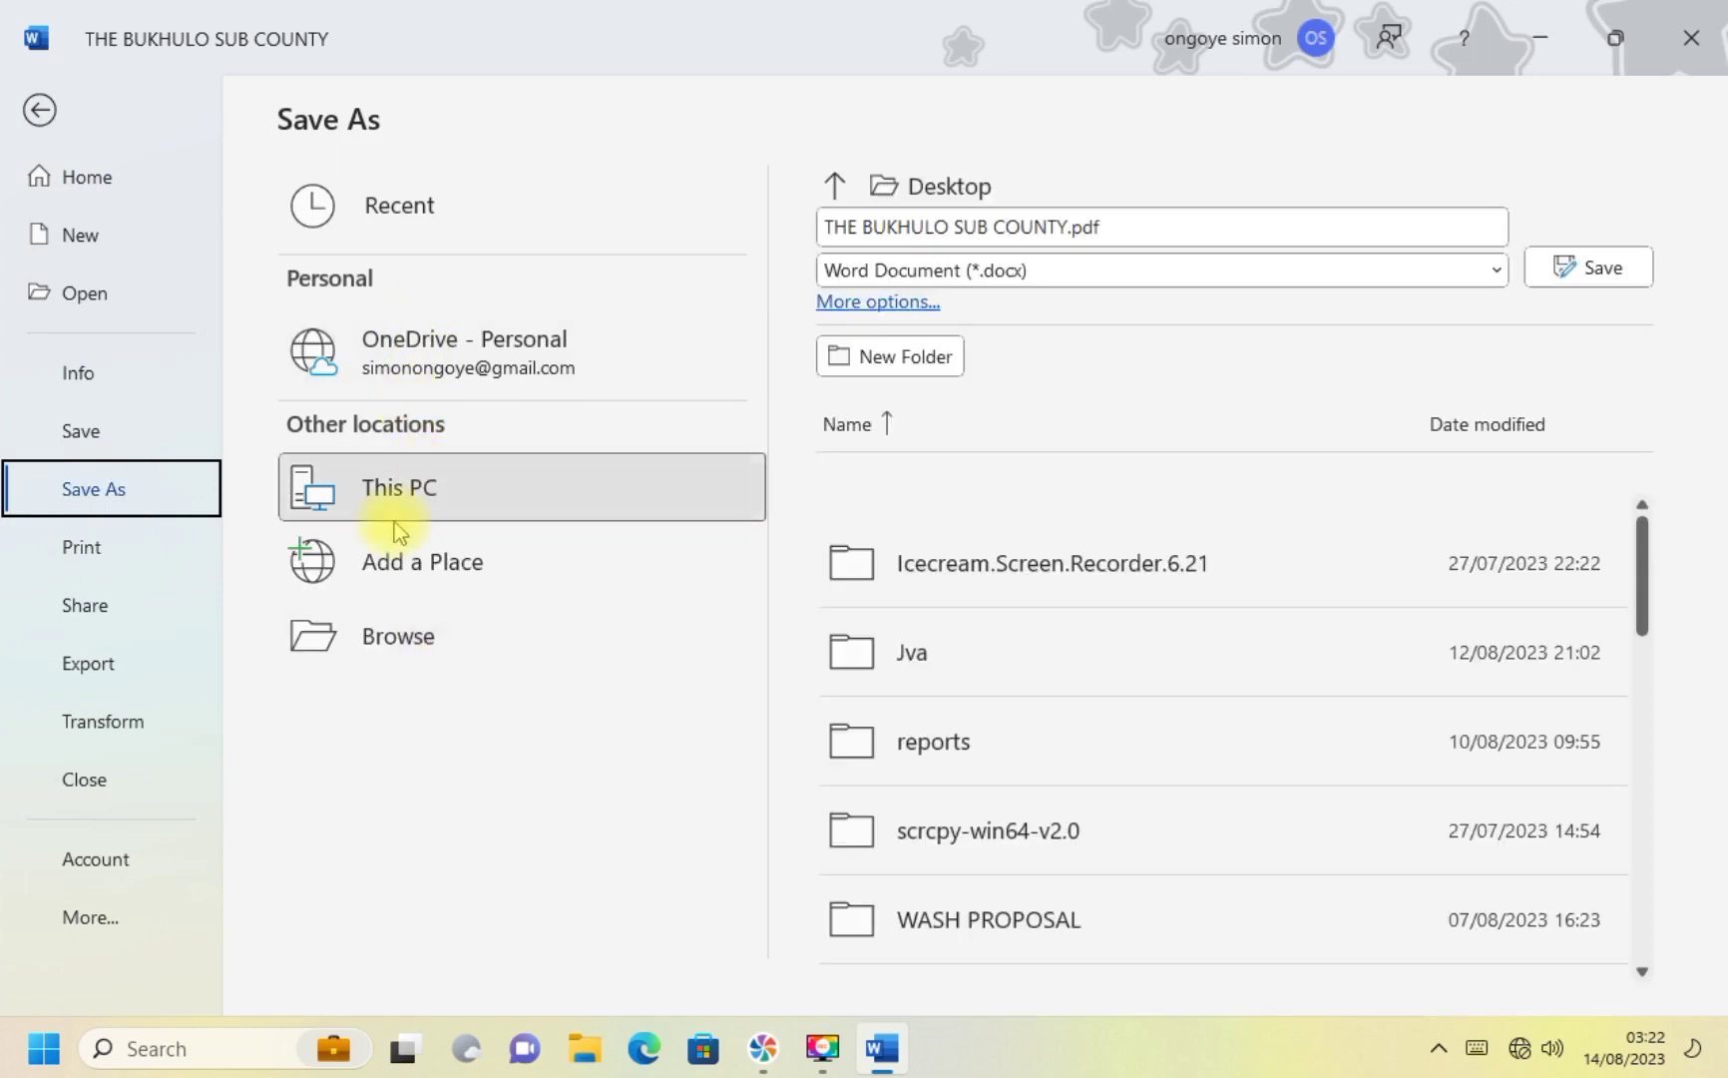
left_click(427, 632)
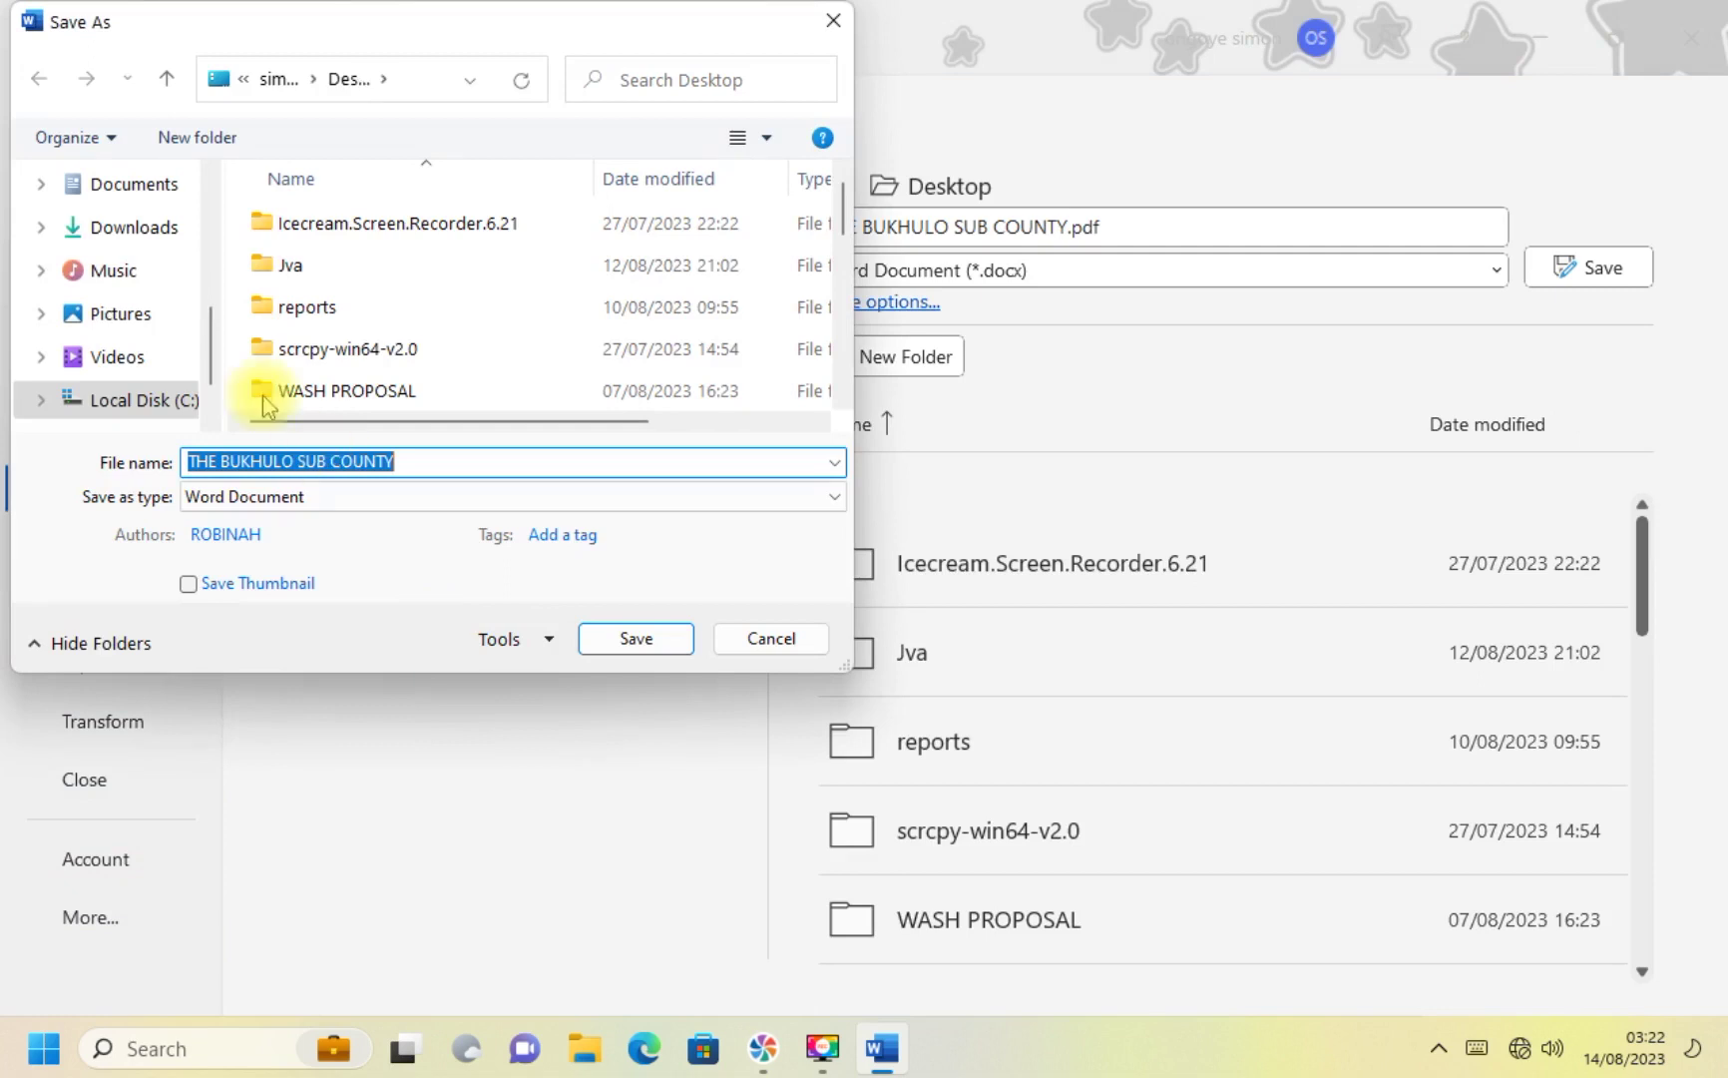
left_click_drag(218, 346, 214, 251)
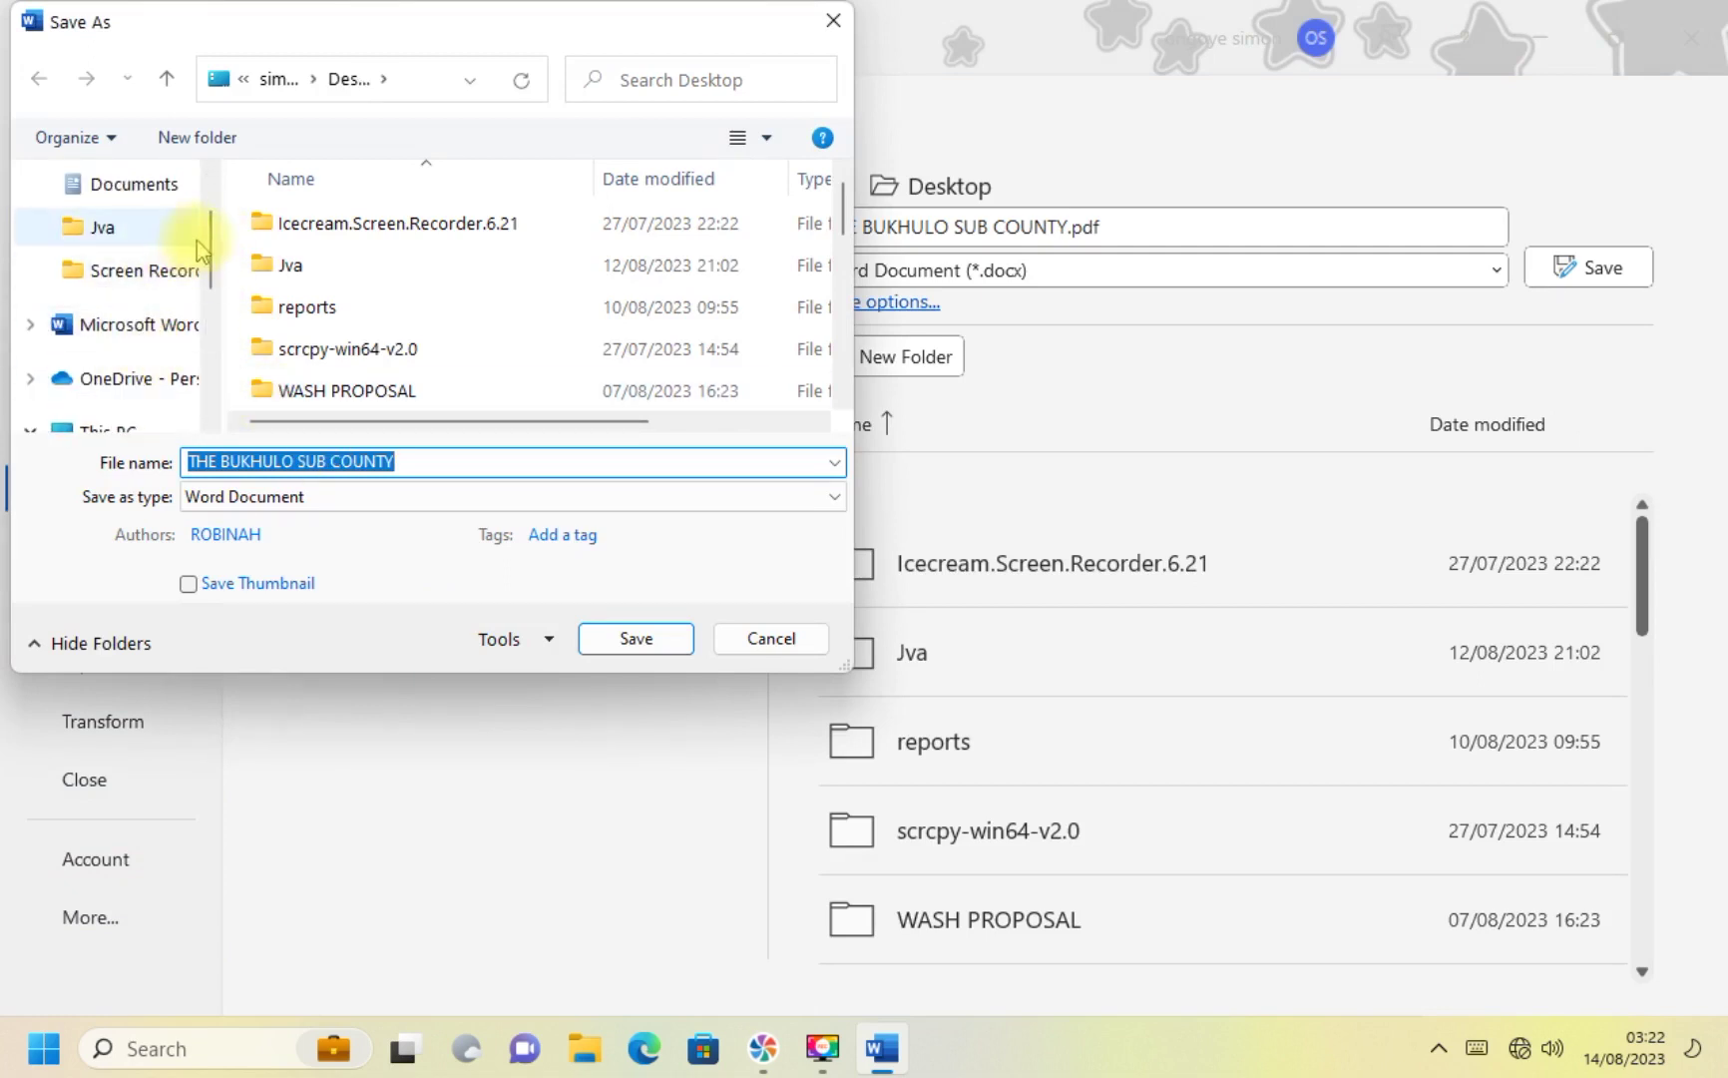
left_click_drag(208, 242, 211, 175)
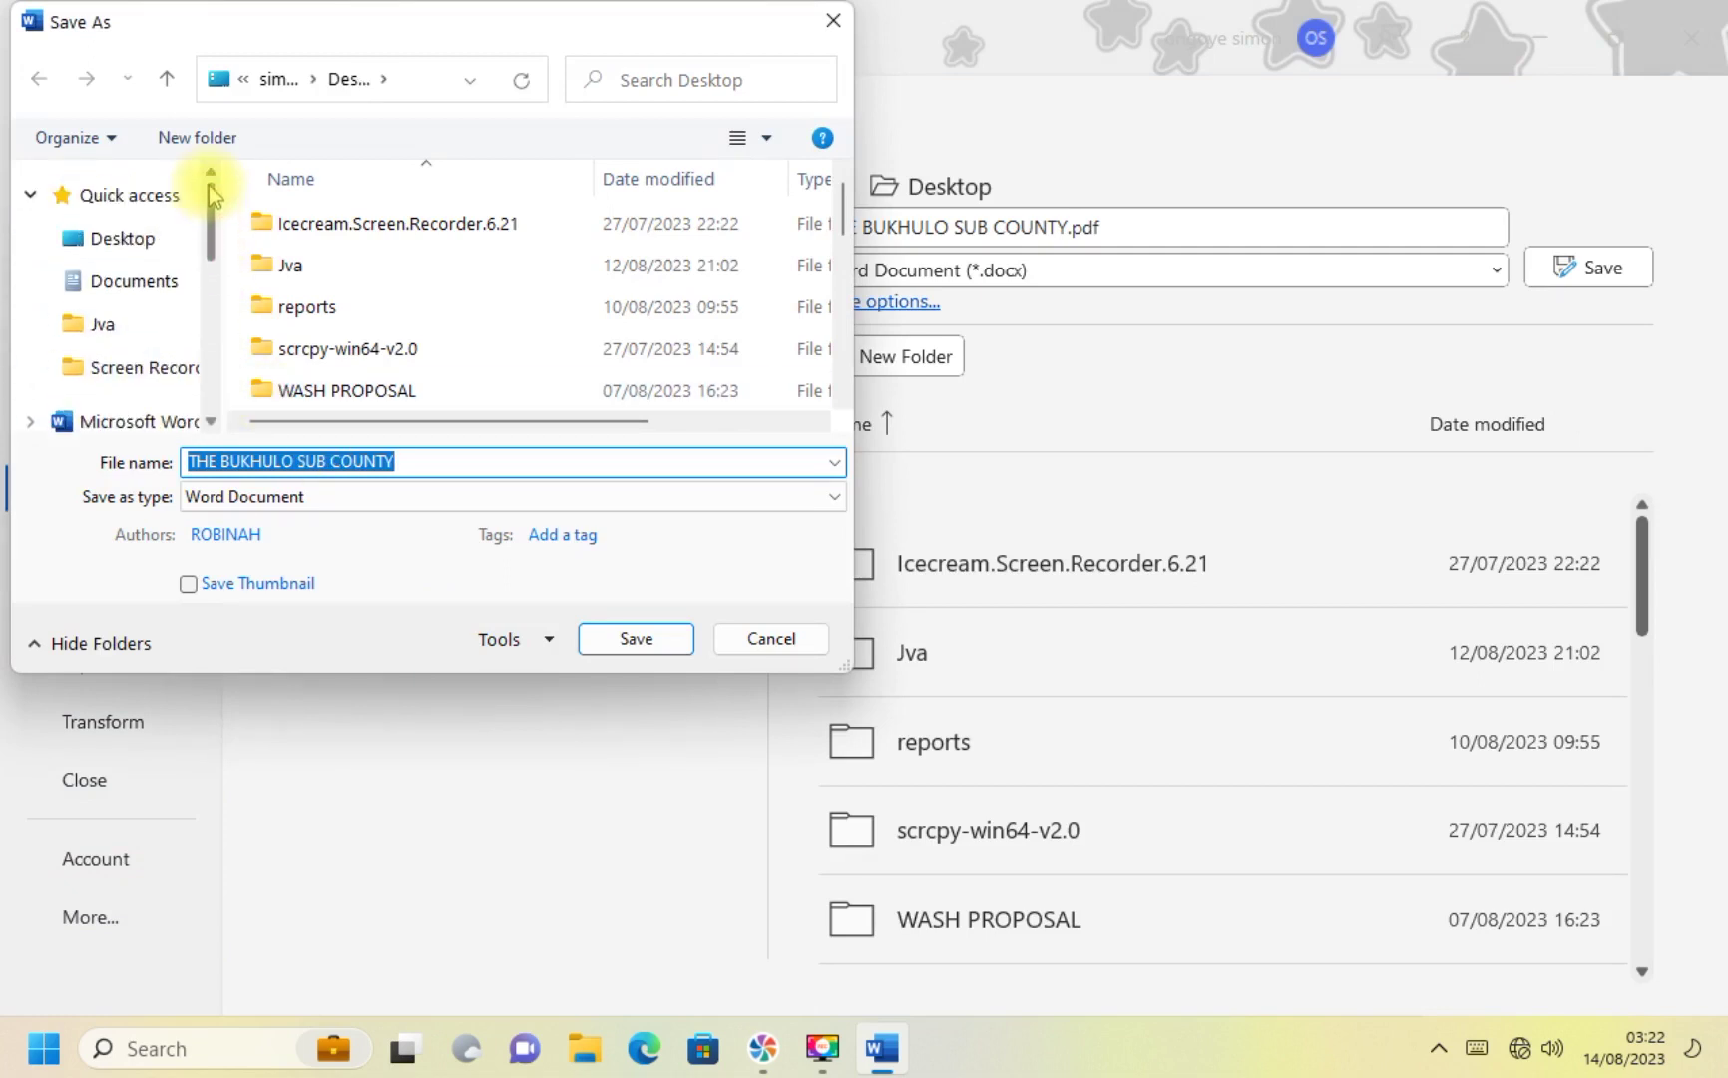
left_click(149, 232)
left_click(626, 640)
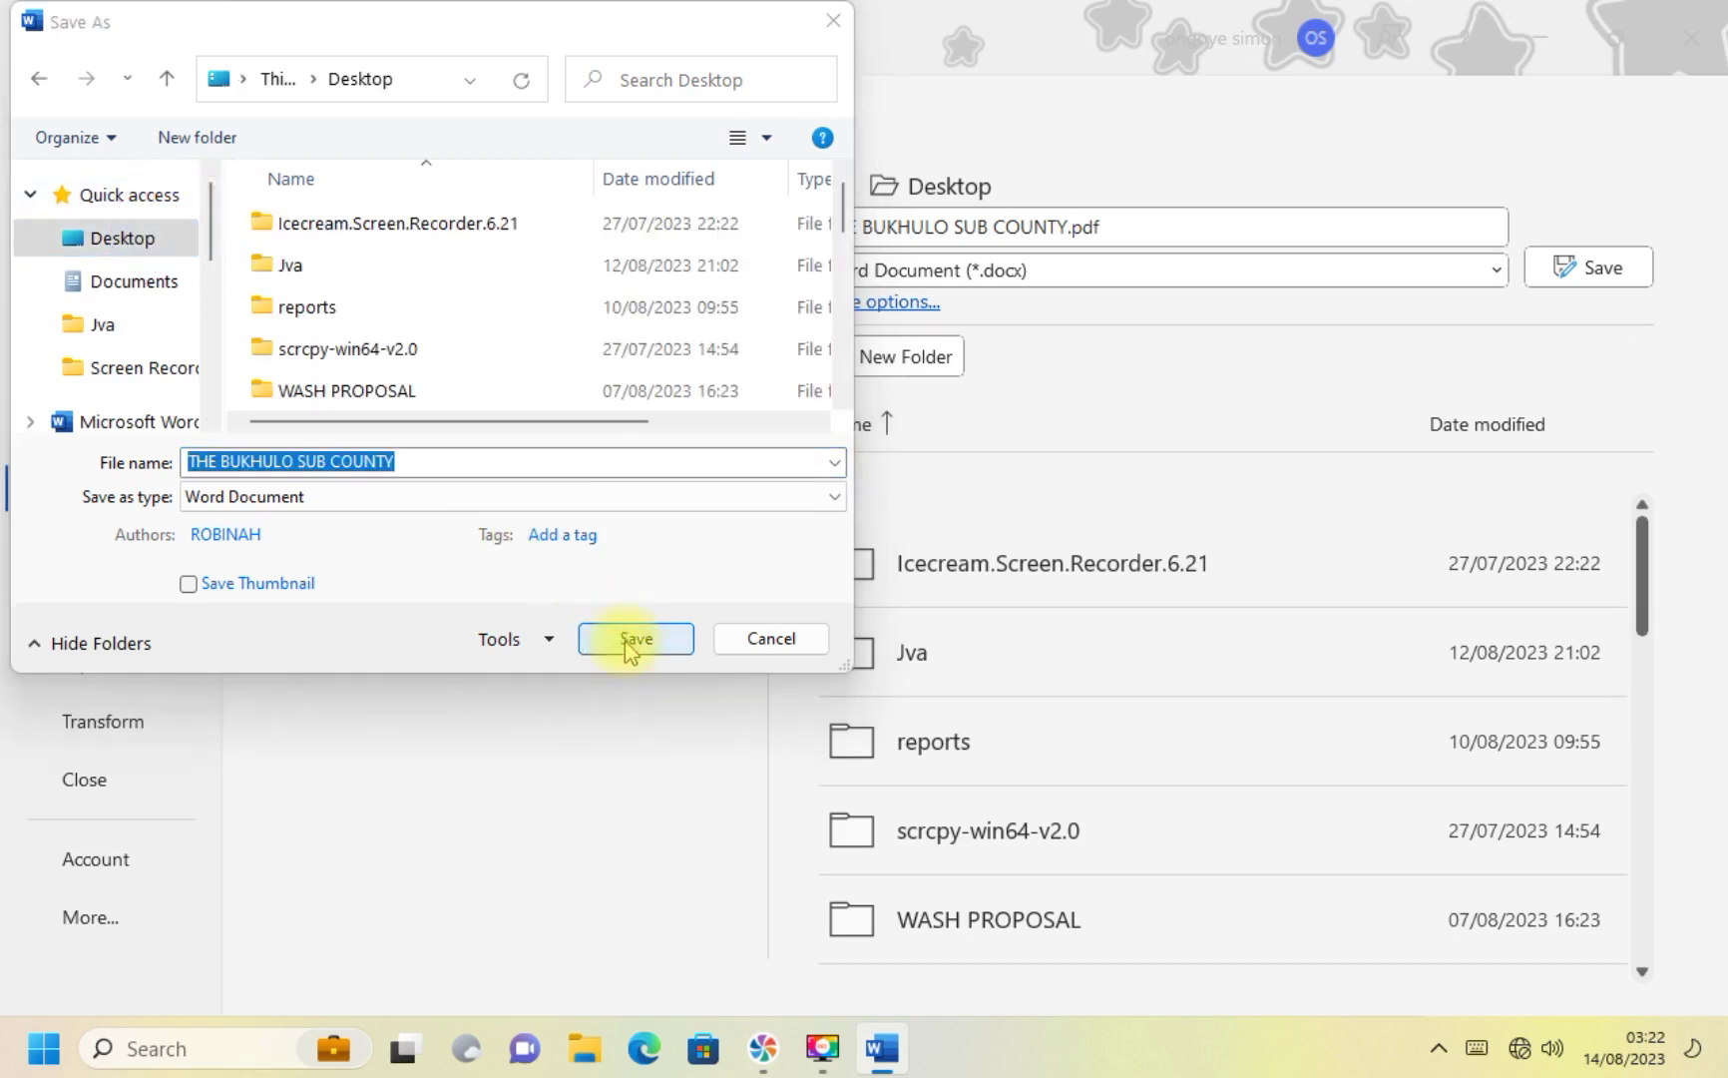
Step: Replace the existing THE BUKHULO SUB COUNTY Word file with this version and close the document
left_click(846, 590)
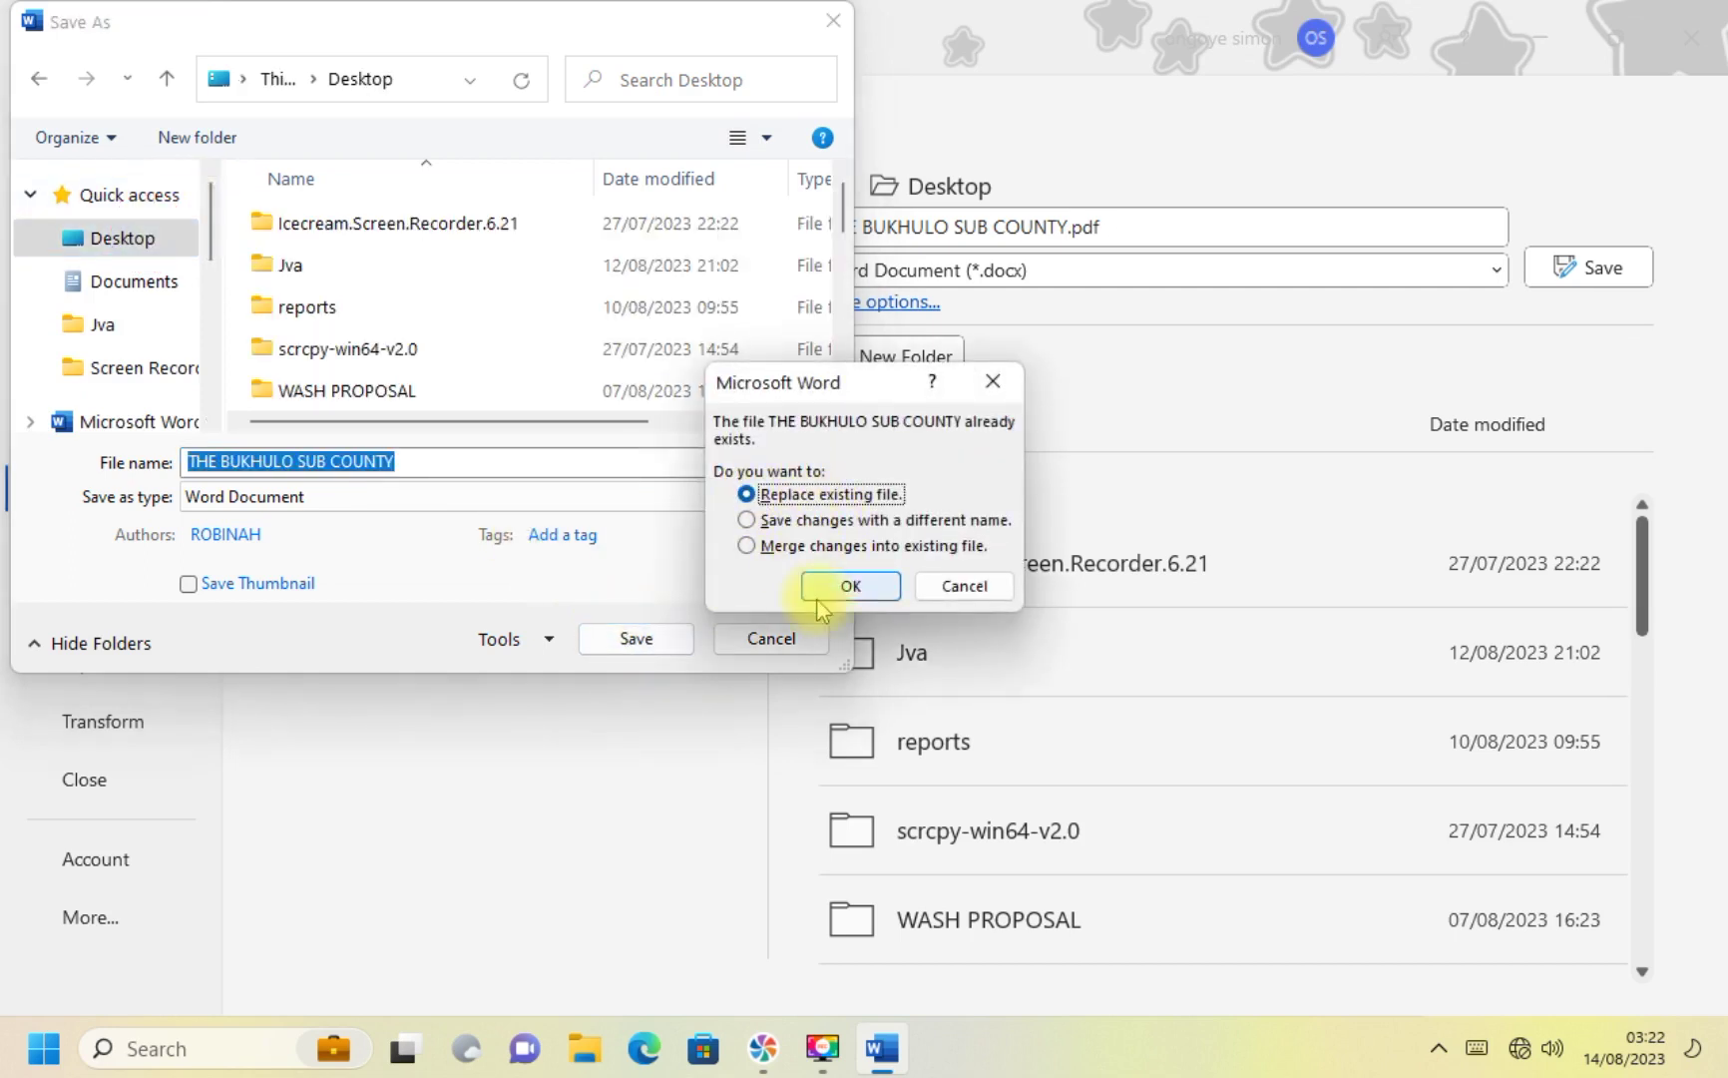
left_click(848, 589)
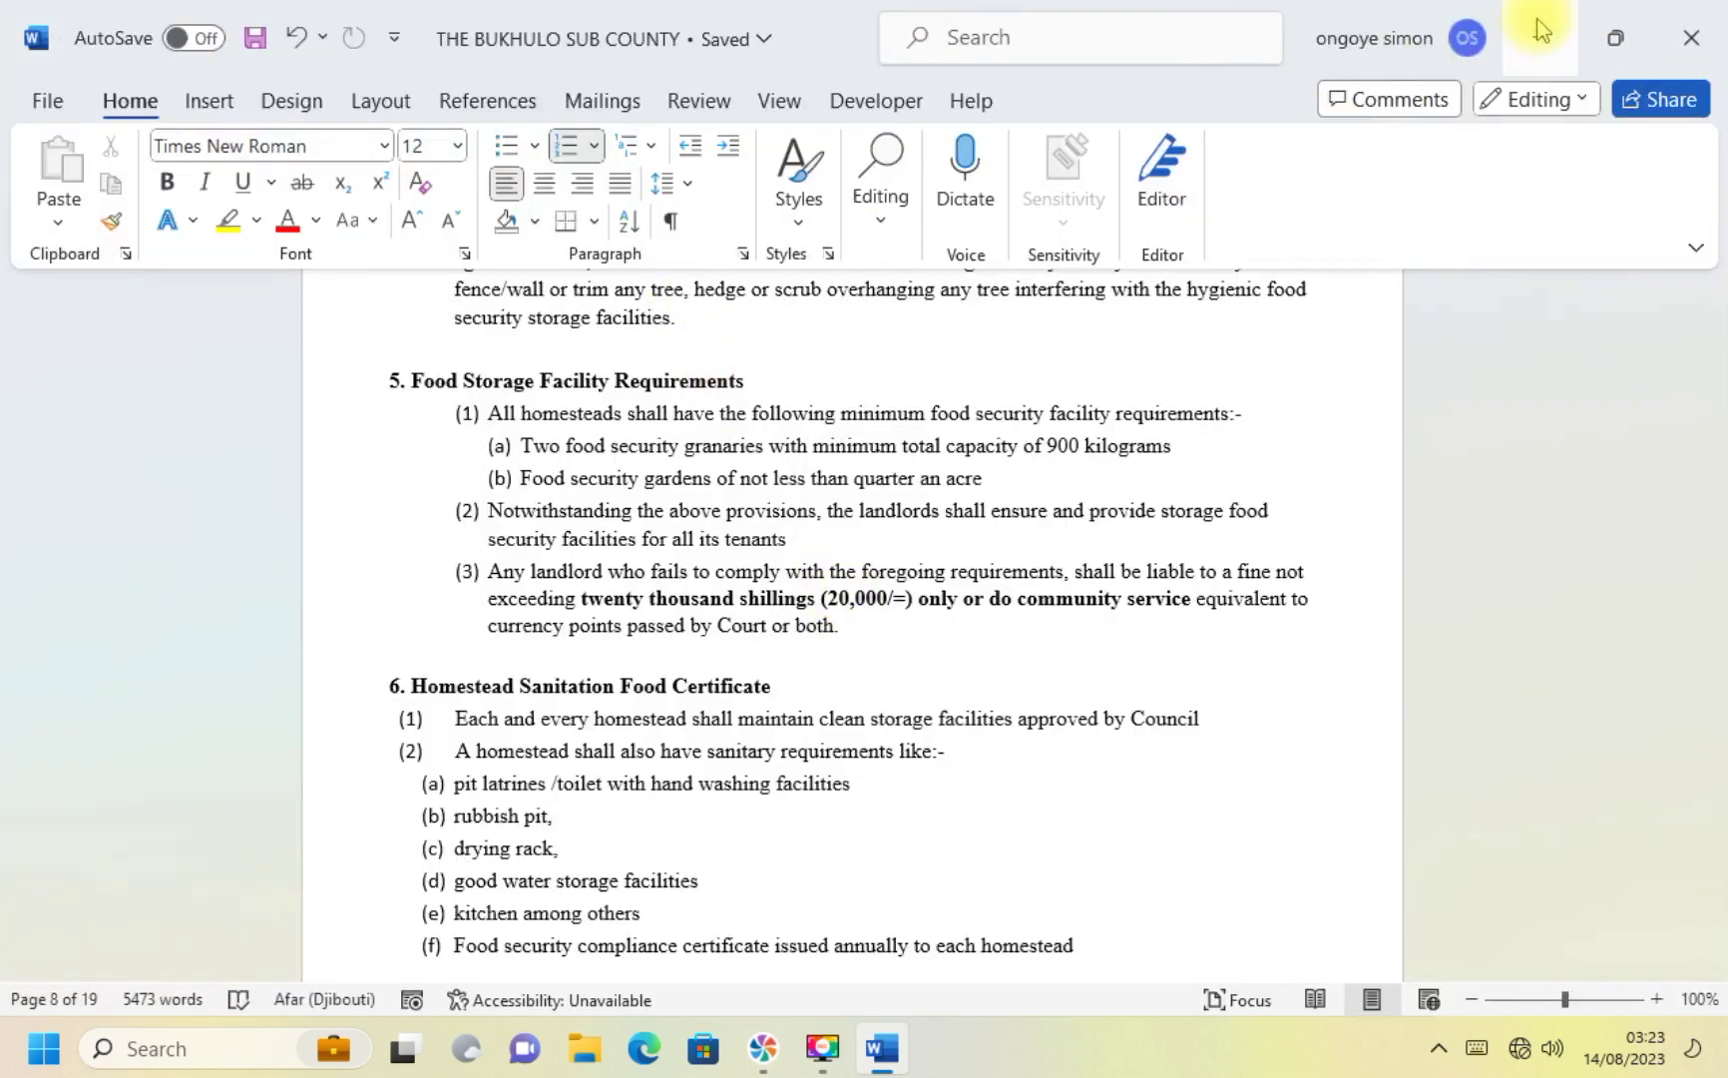
left_click(1691, 38)
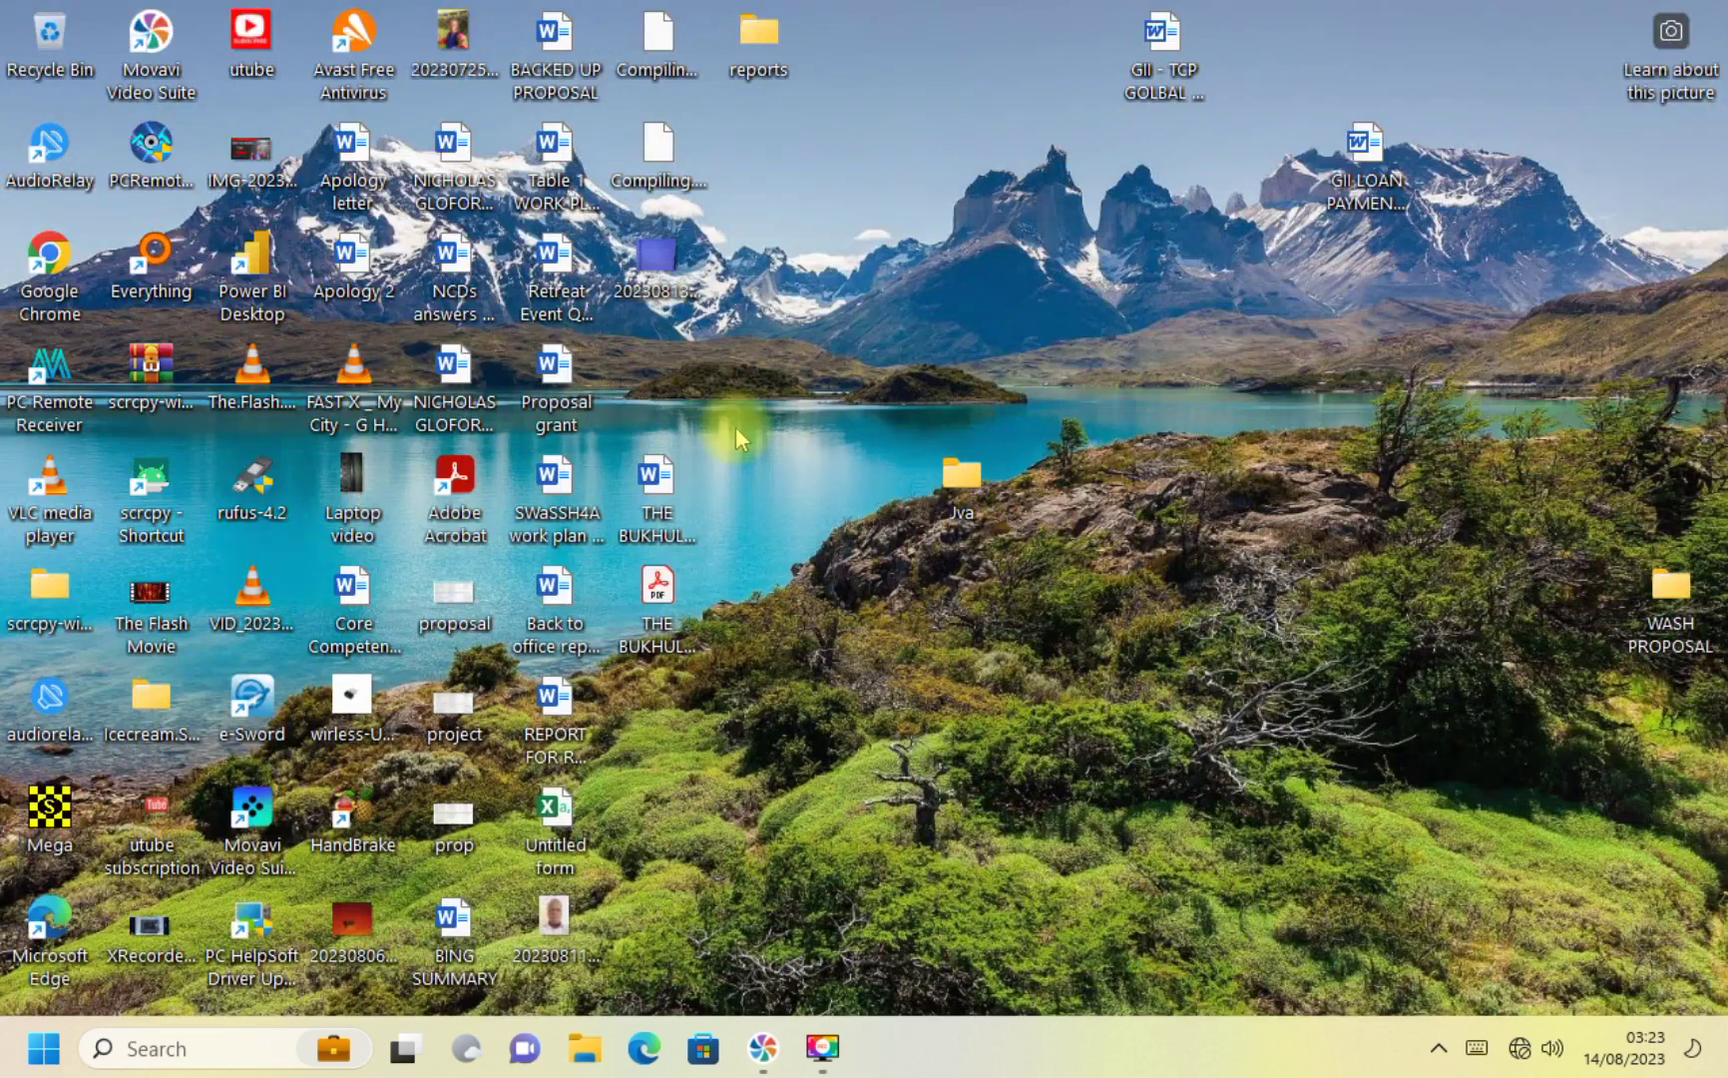
Step: Reopen the THE BUKHULO SUB COUNTY Word document from the desktop and resume at the last reading position
double_click(651, 481)
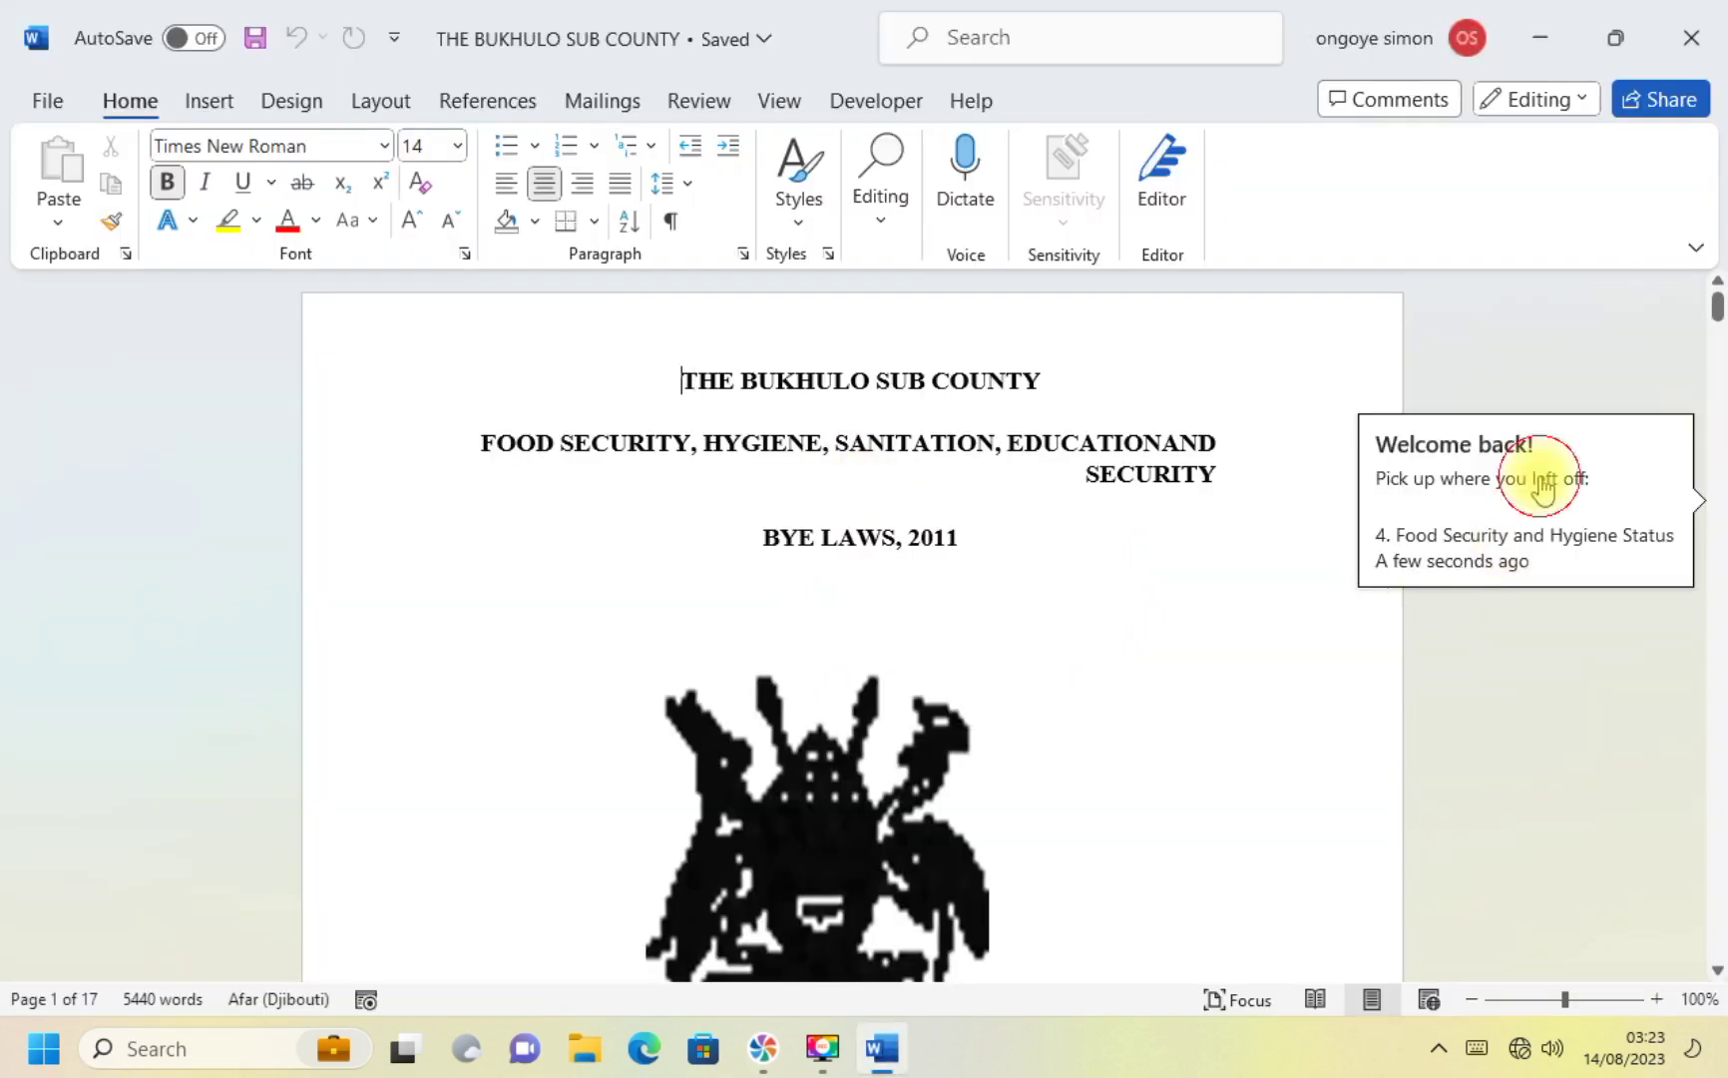
left_click(1544, 484)
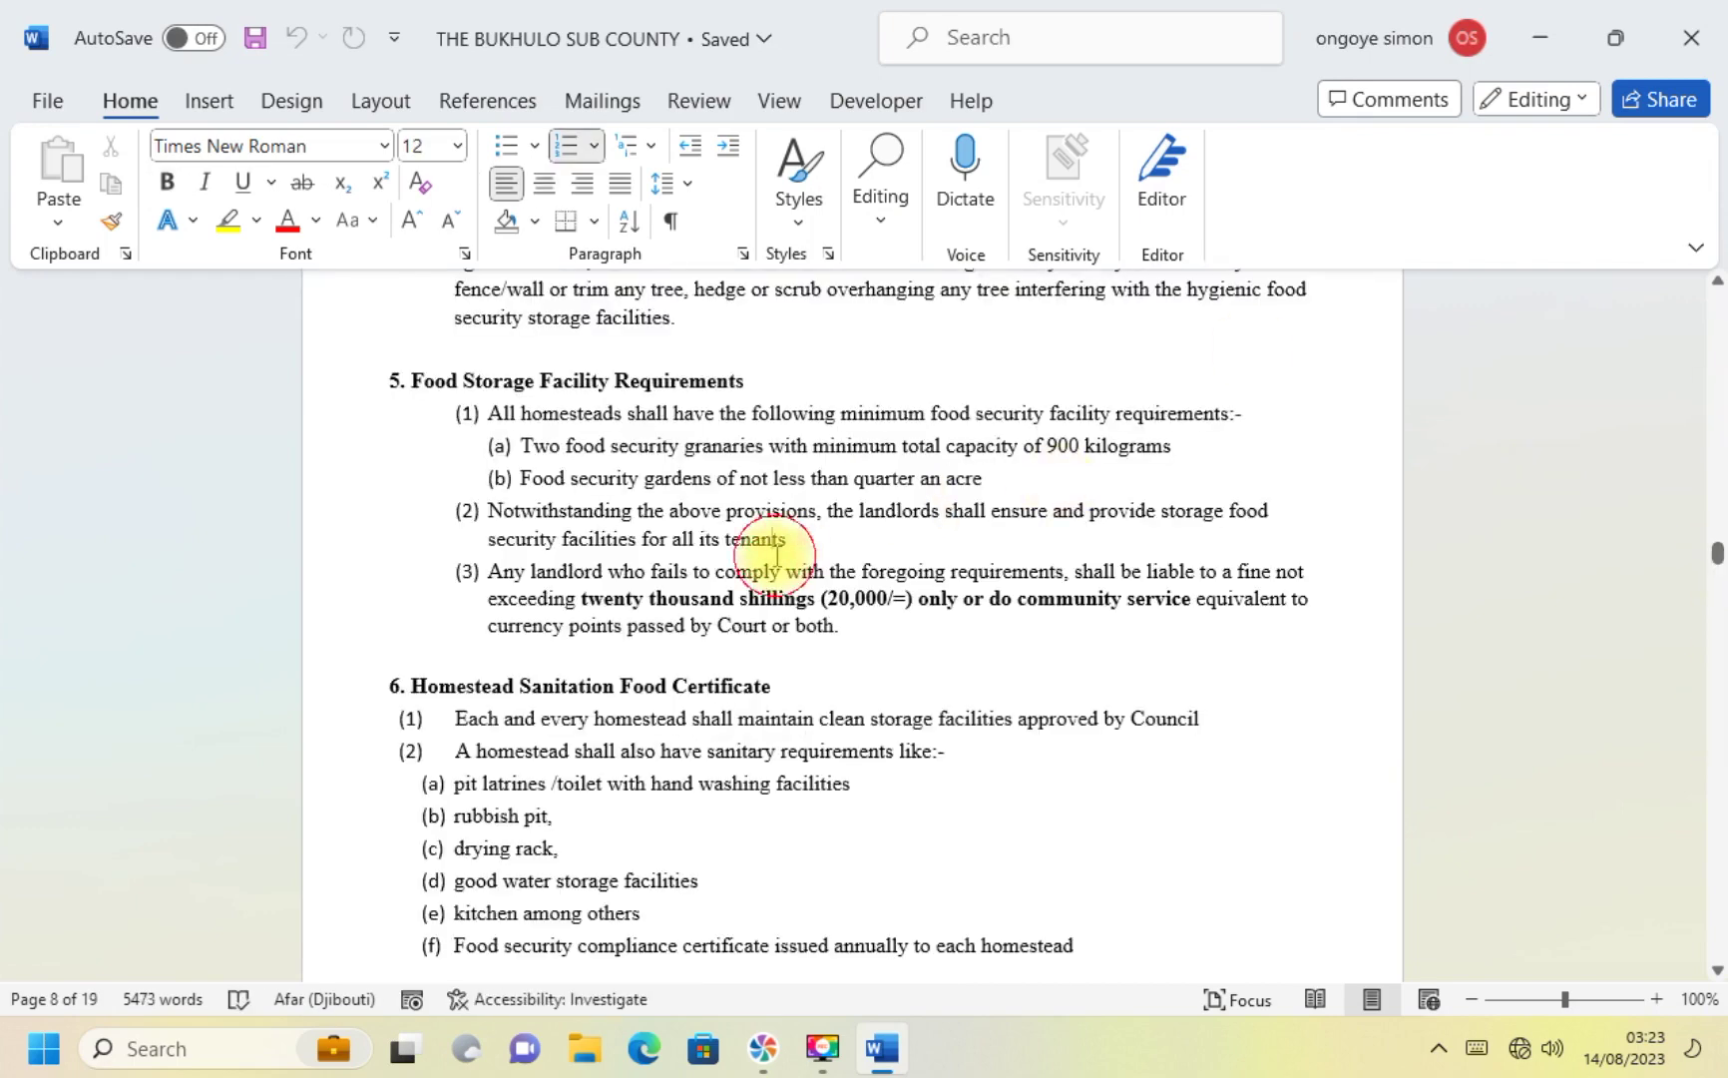
Step: Save a PDF copy of the document to the Desktop as THE BUKHULO SUB COUNTY, replacing the existing PDF
left_click(45, 99)
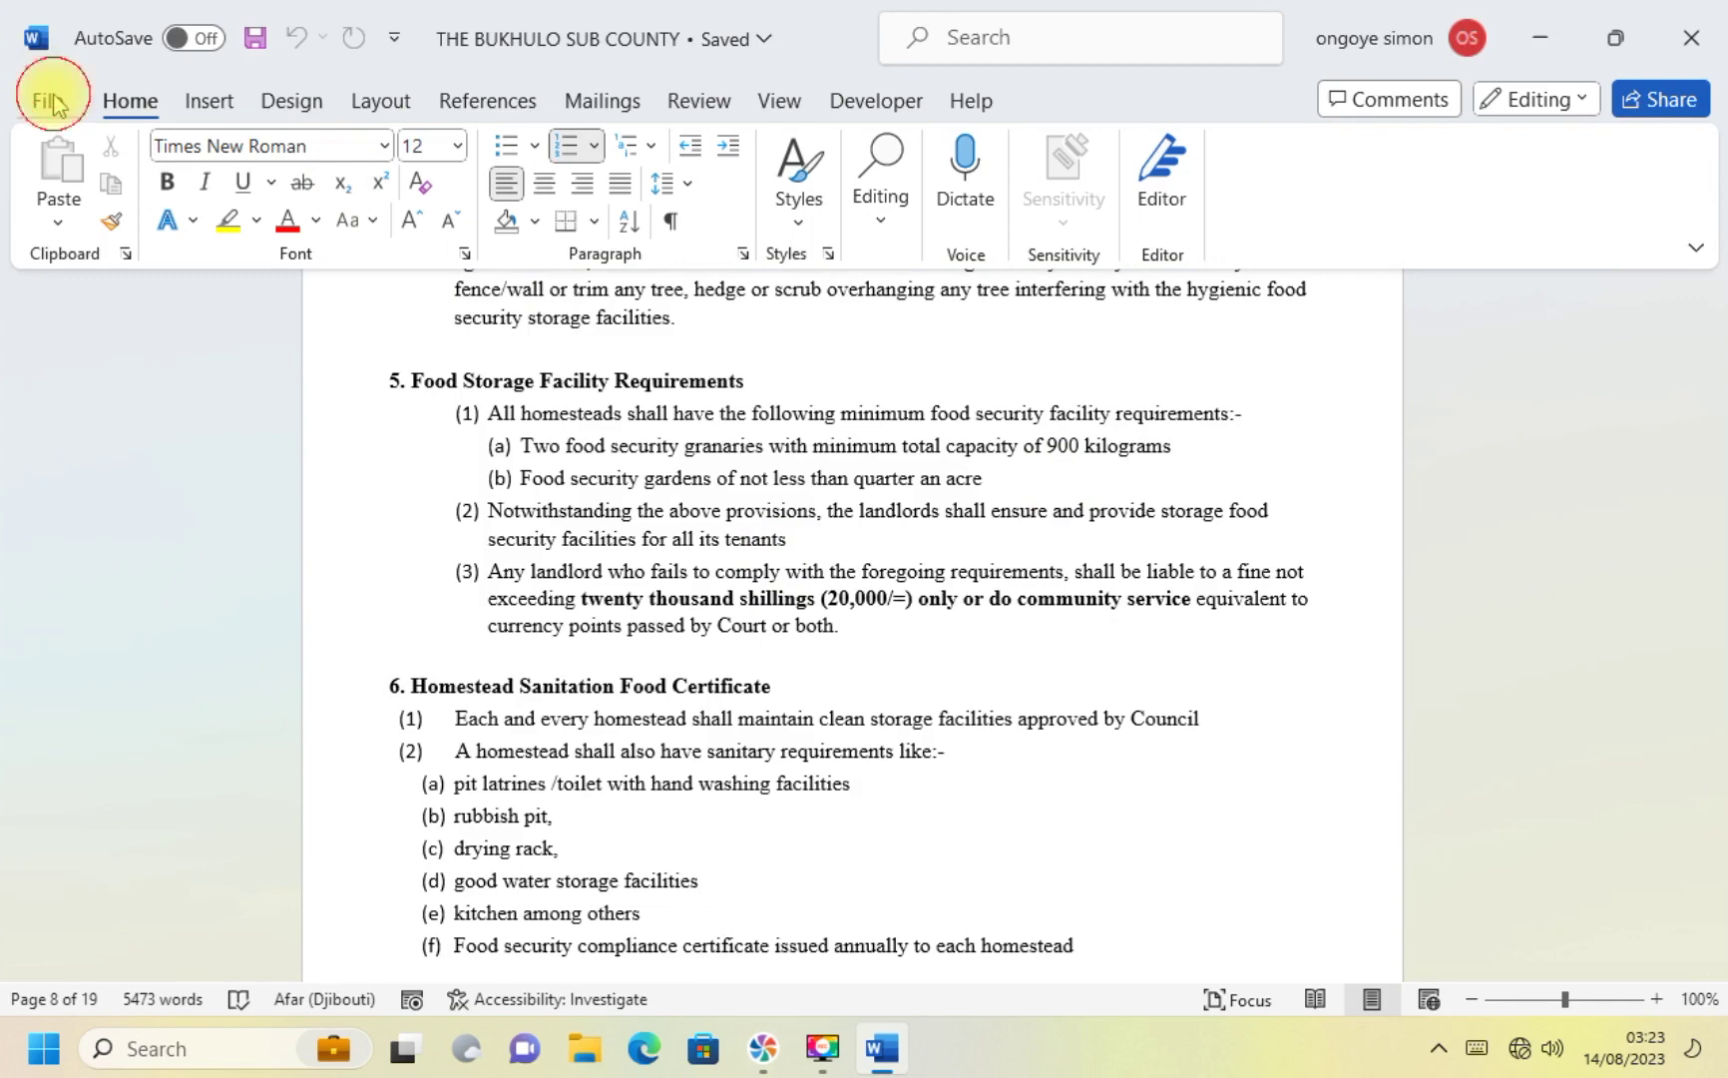
left_click(60, 489)
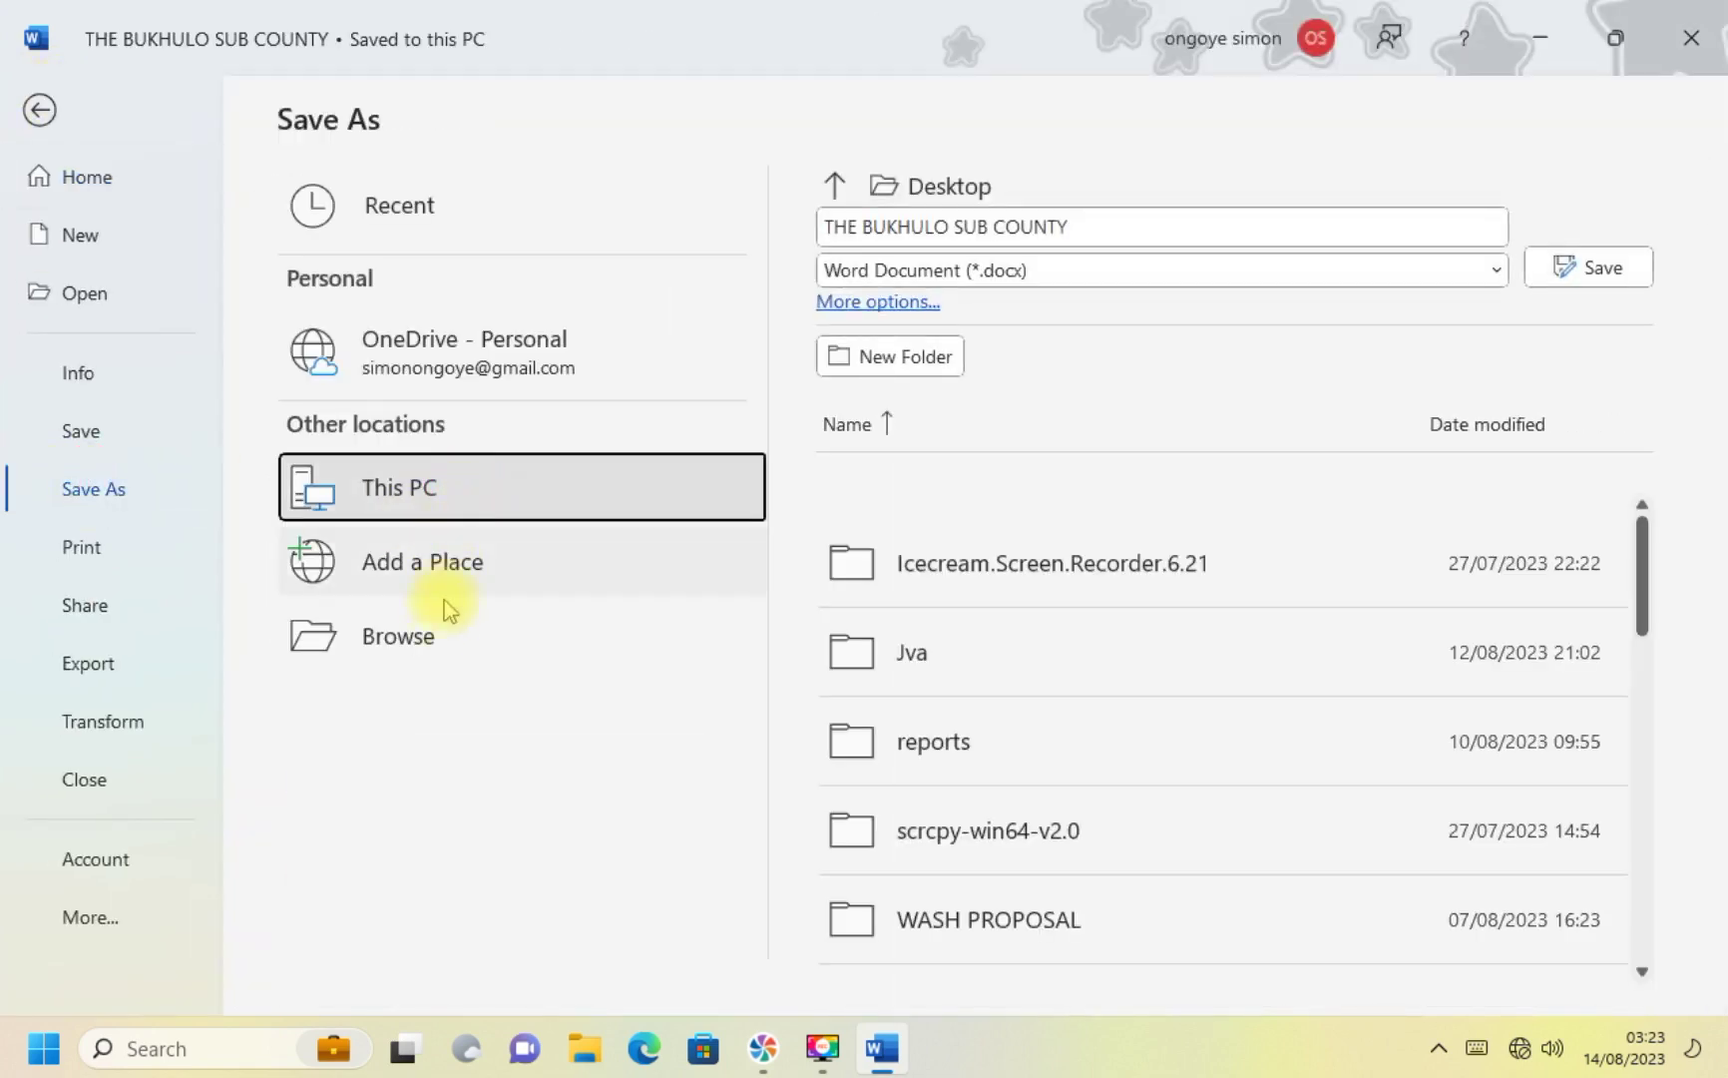
left_click(444, 642)
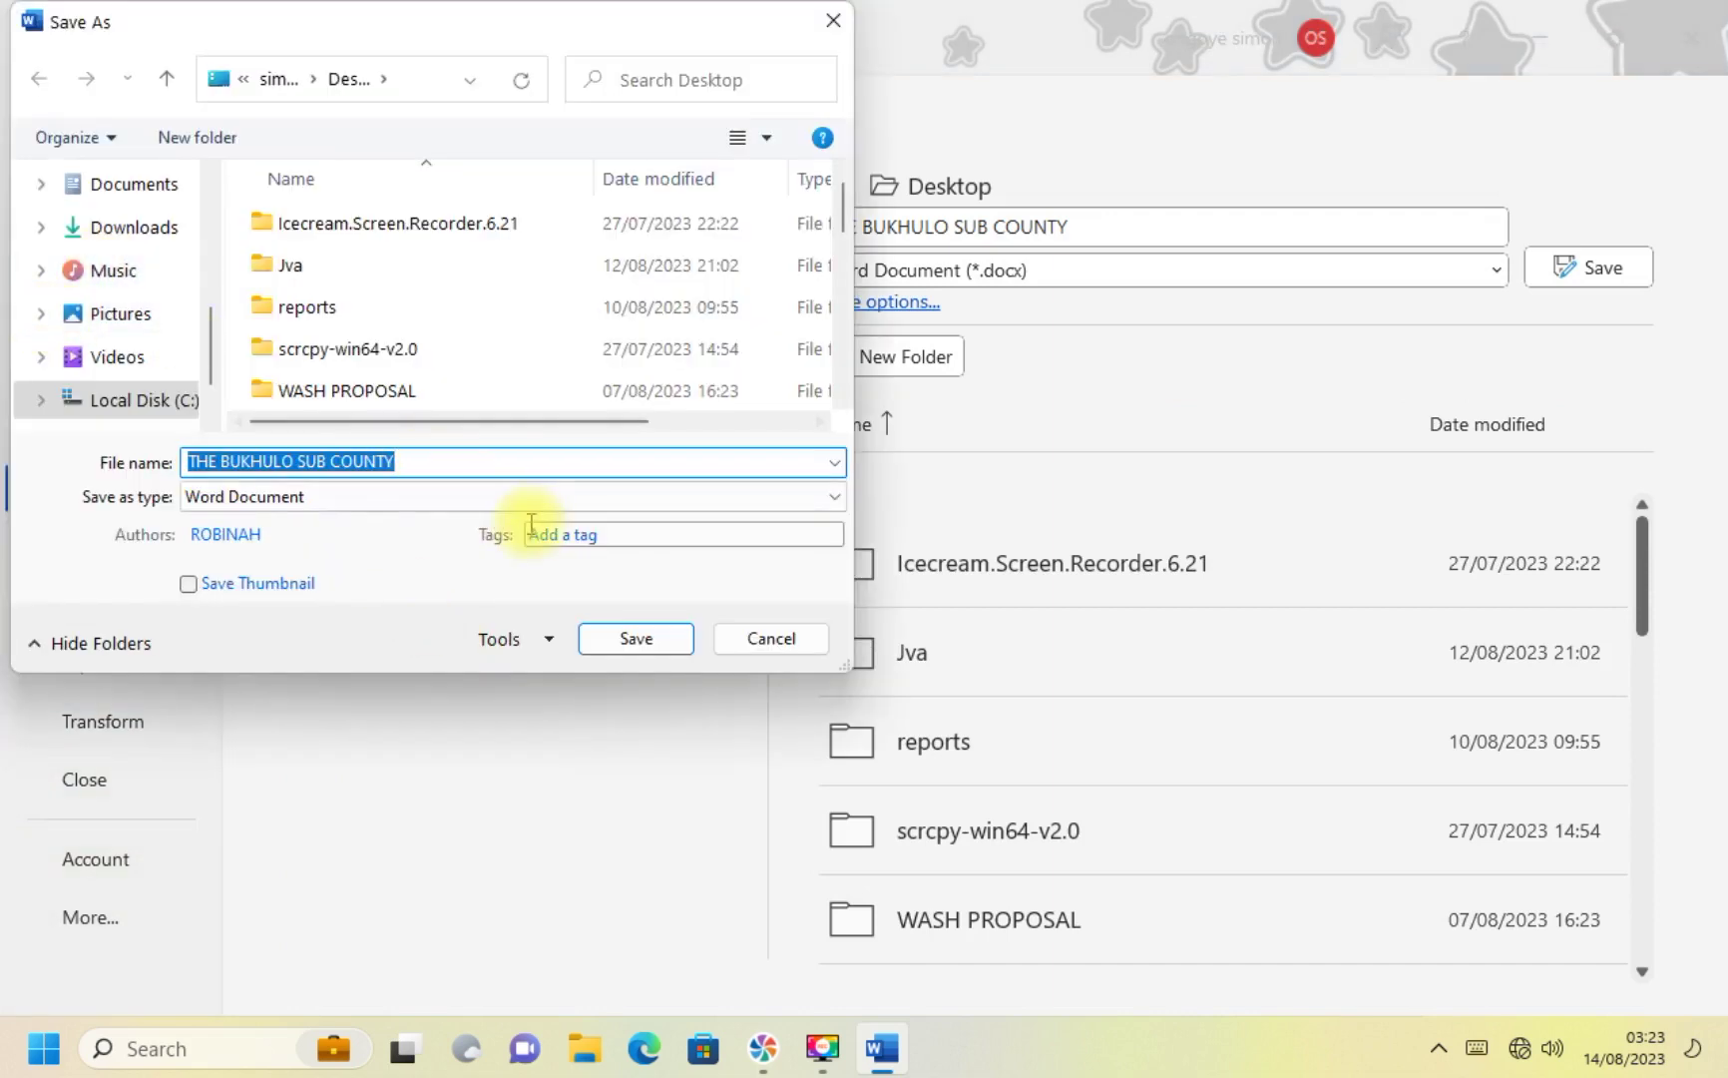
left_click(463, 459)
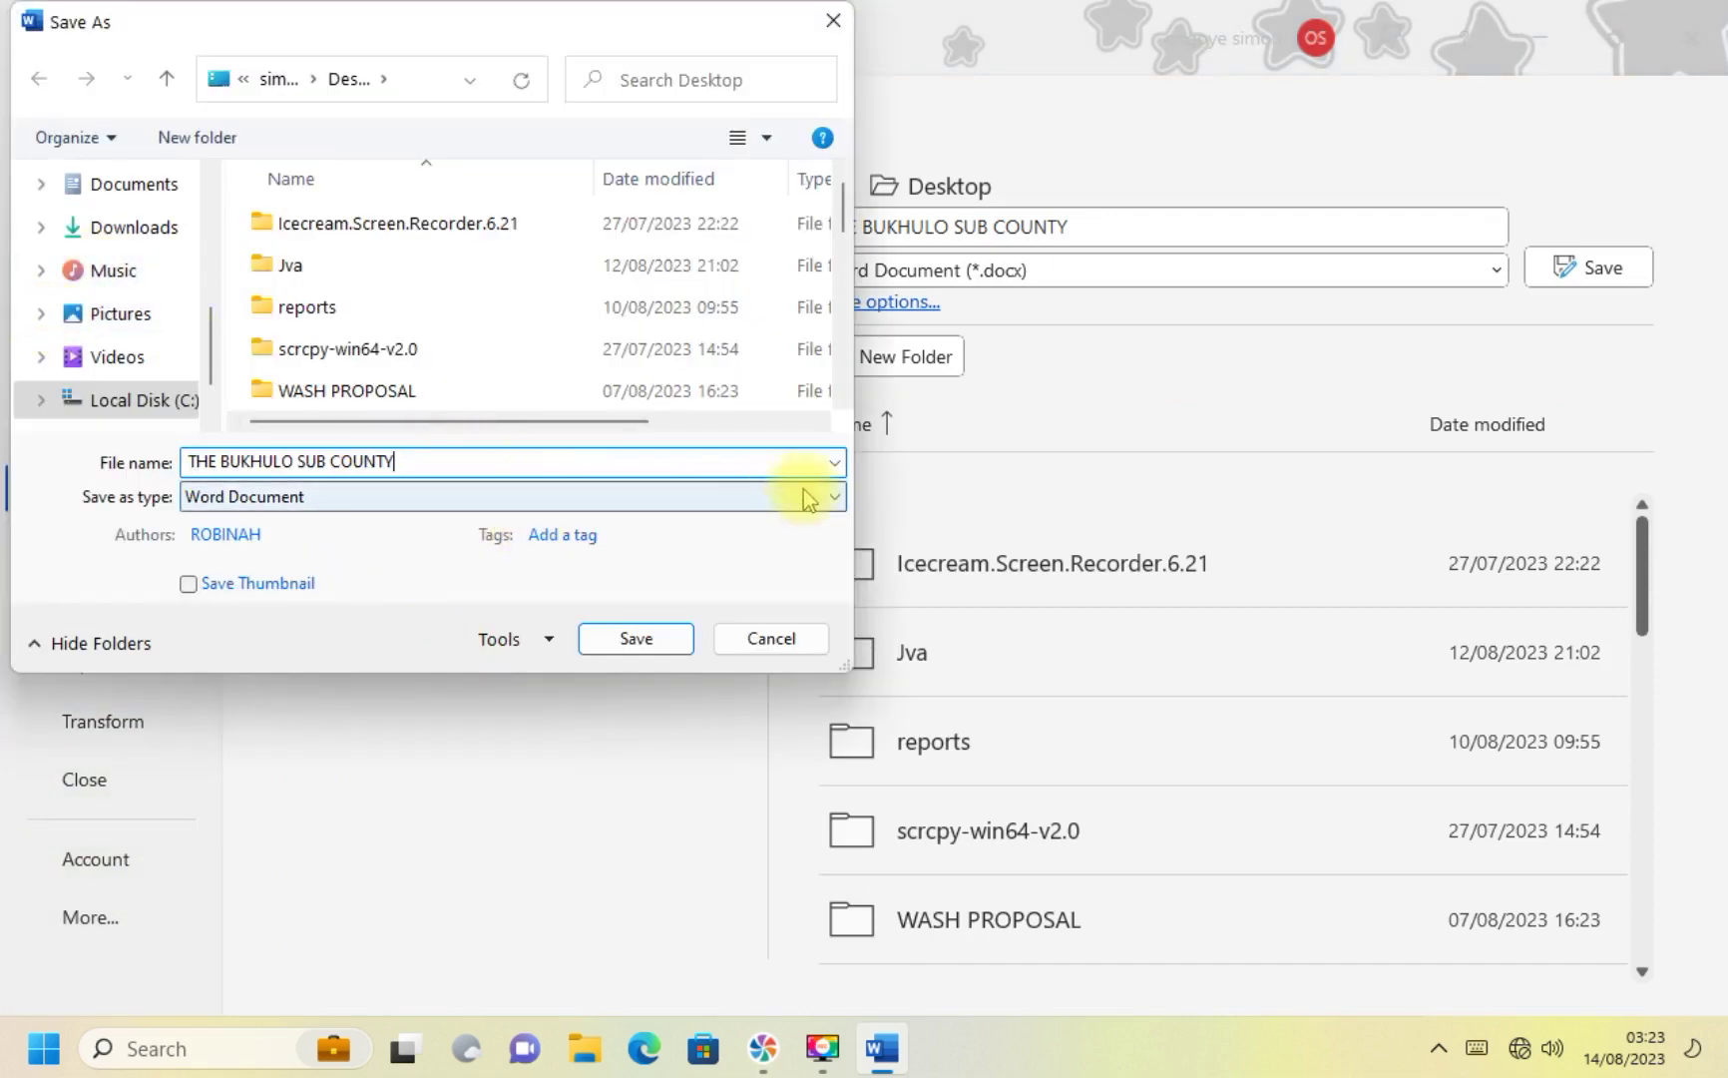
left_click(803, 494)
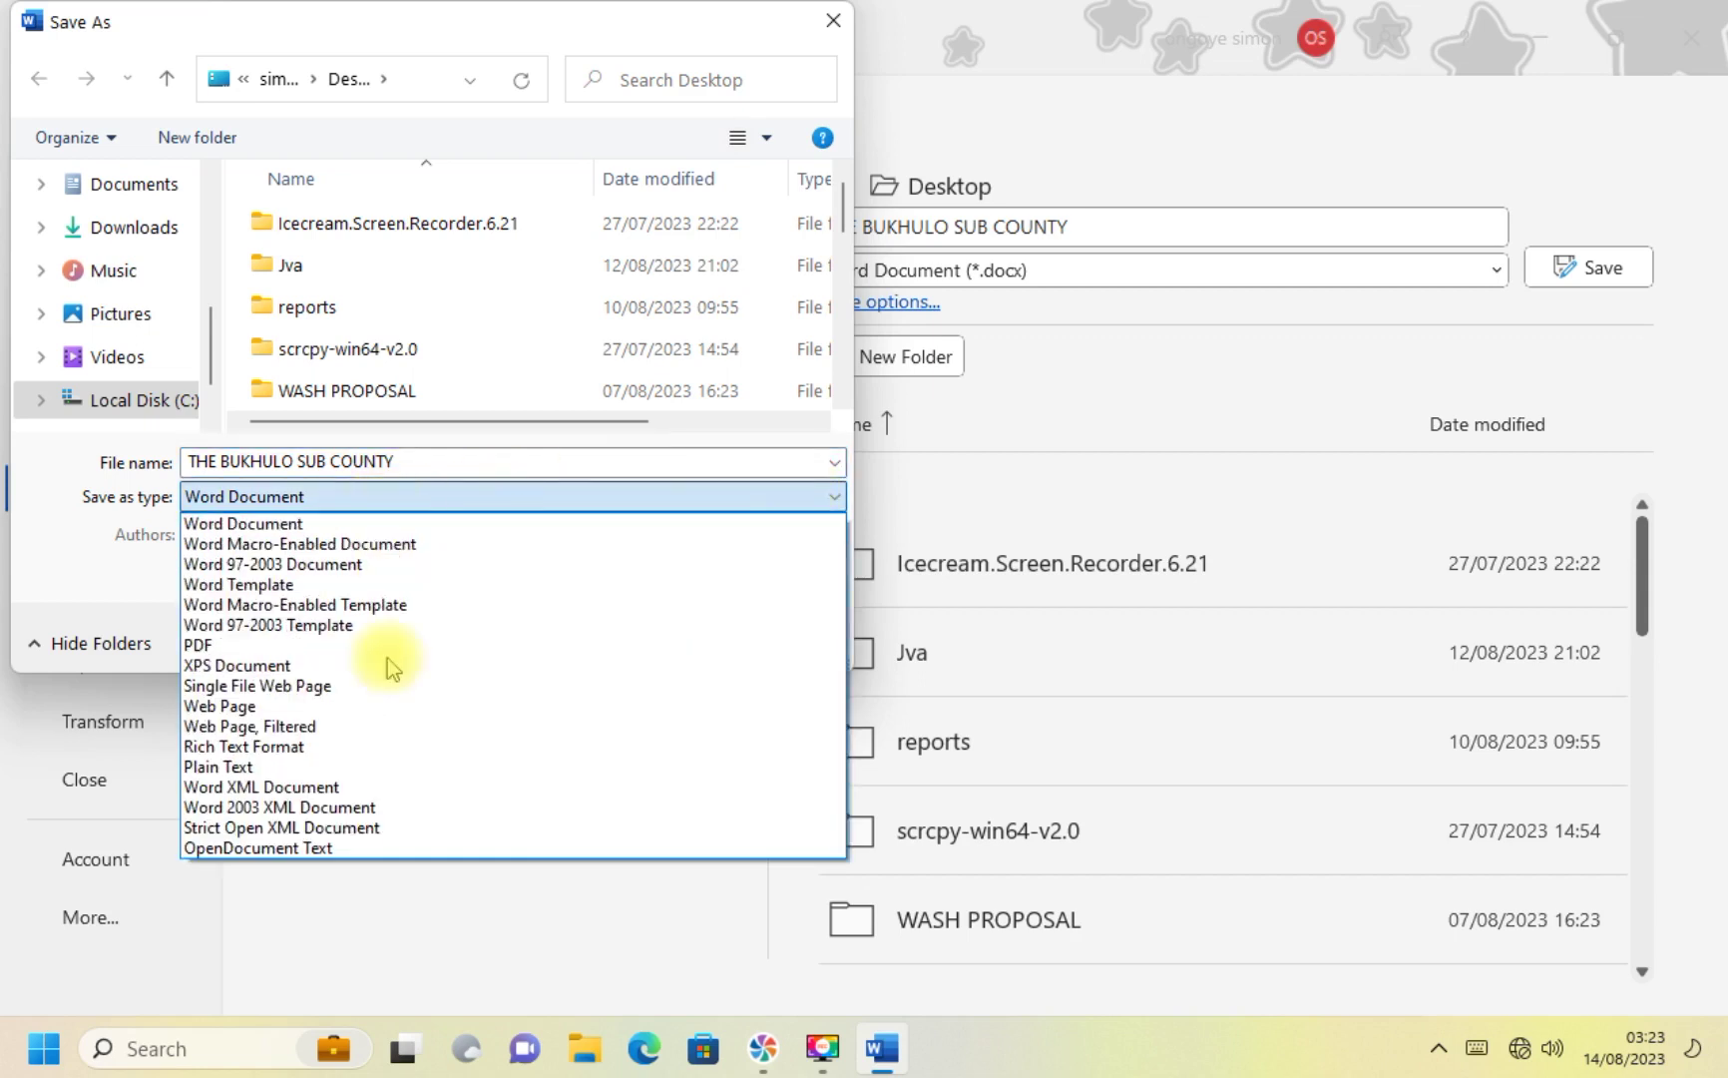
left_click(277, 644)
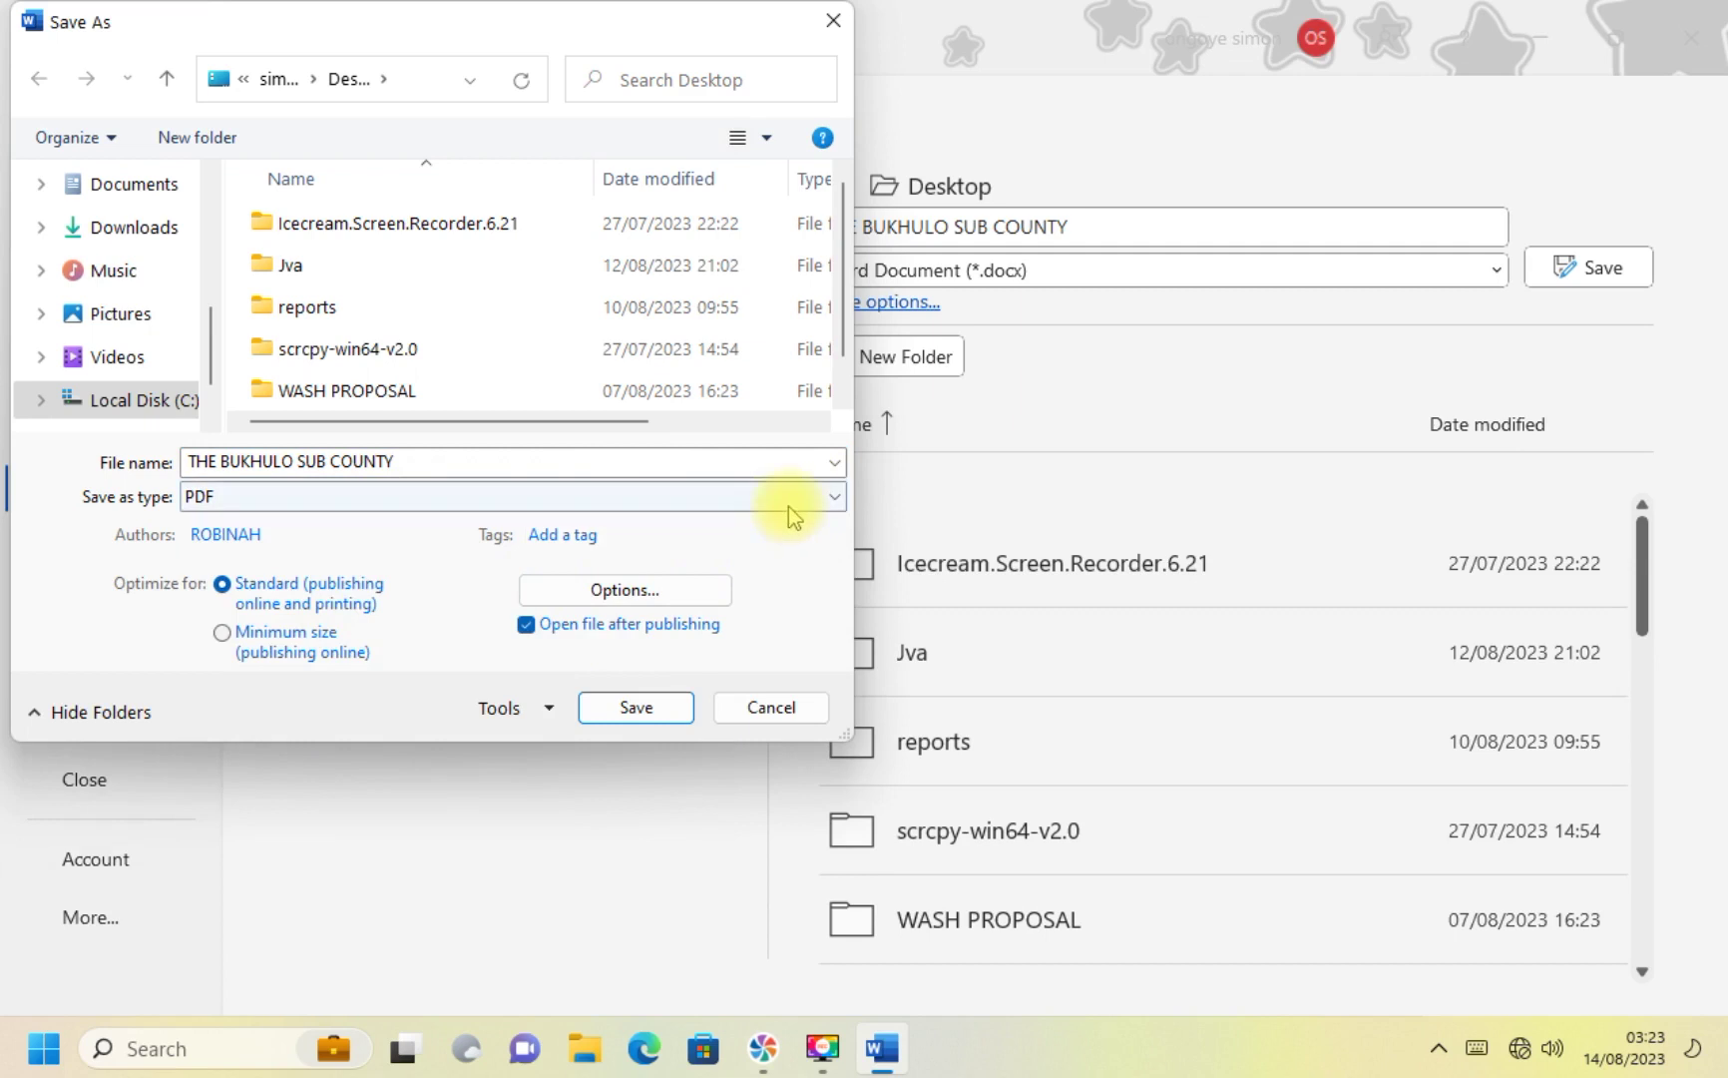
left_click(811, 496)
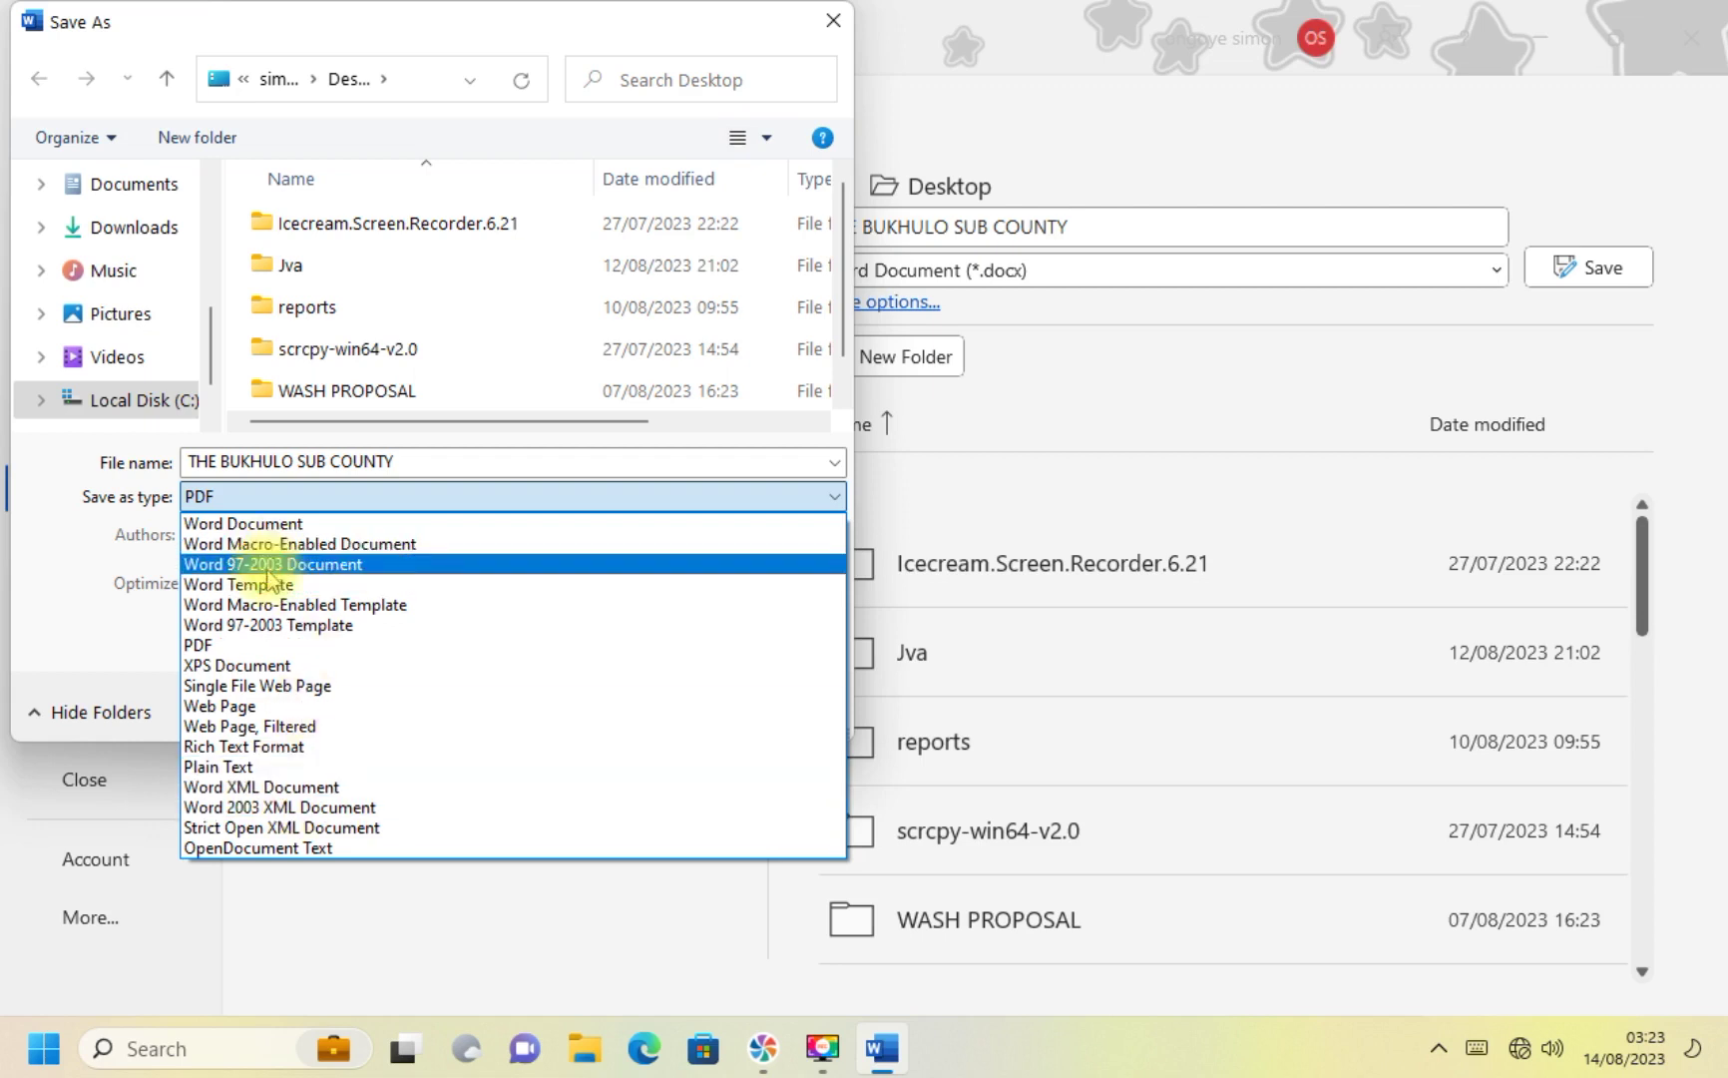
left_click(238, 651)
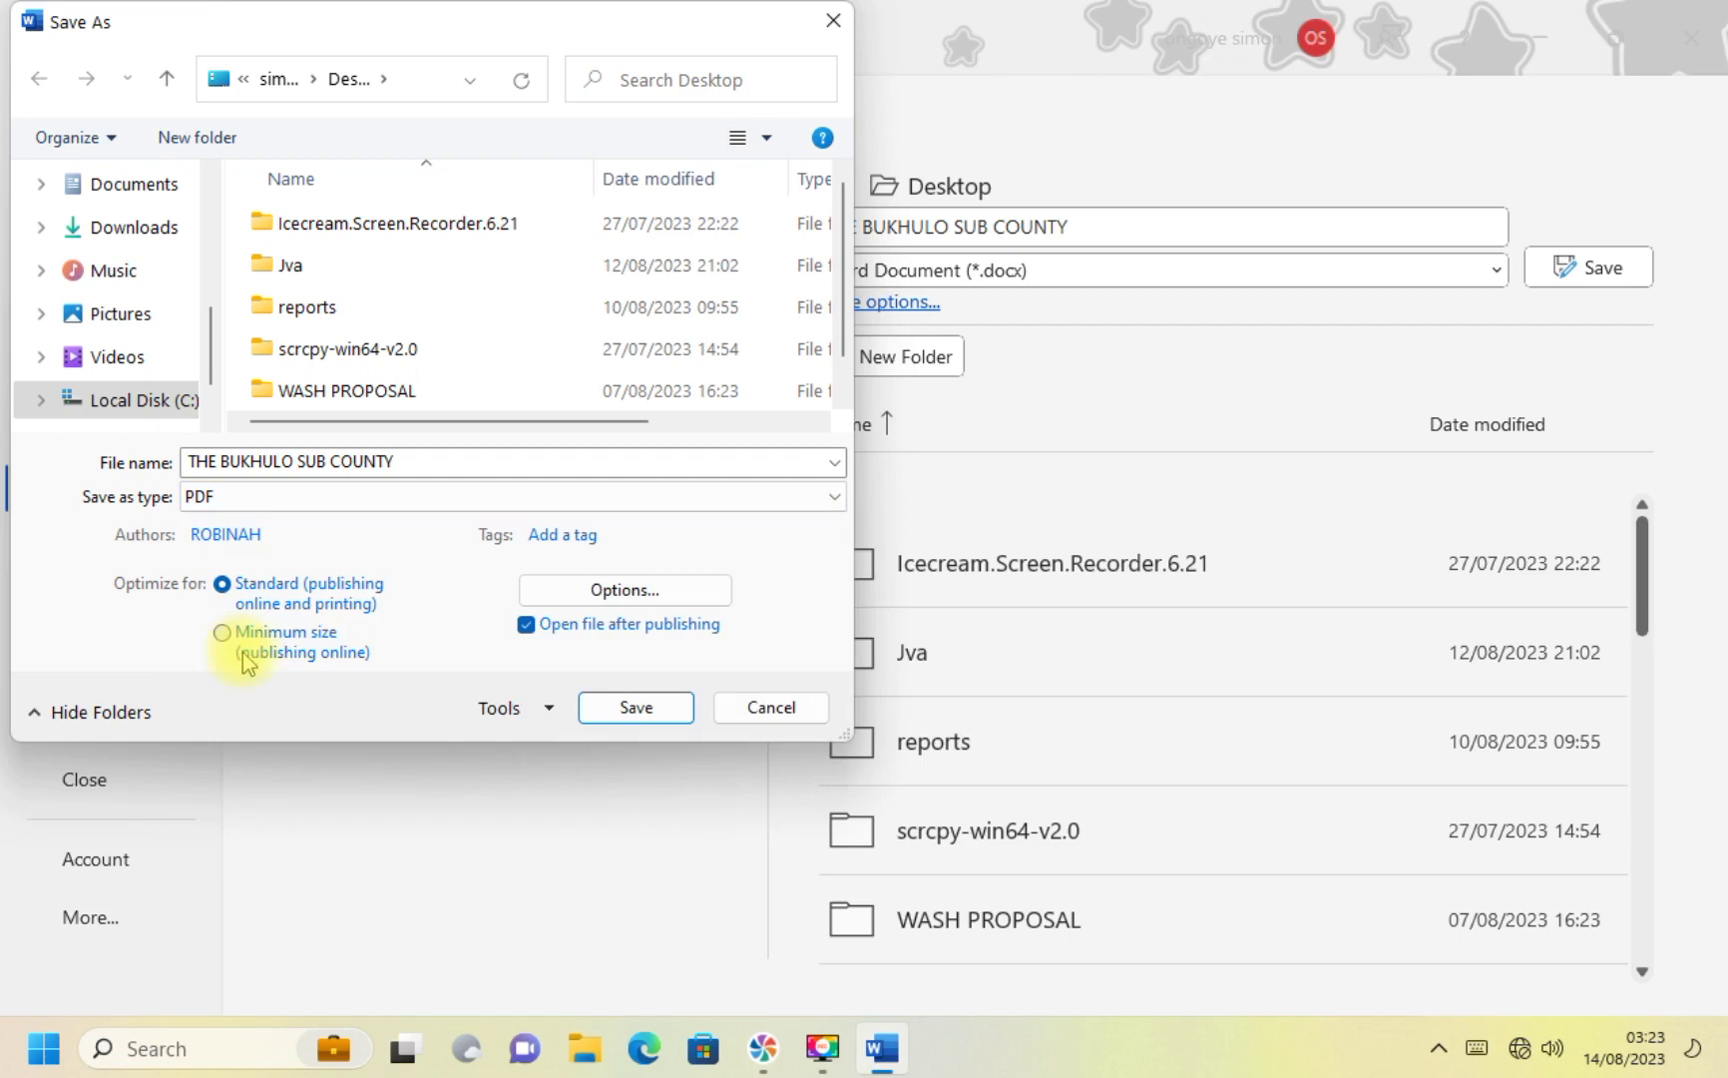
left_click(628, 708)
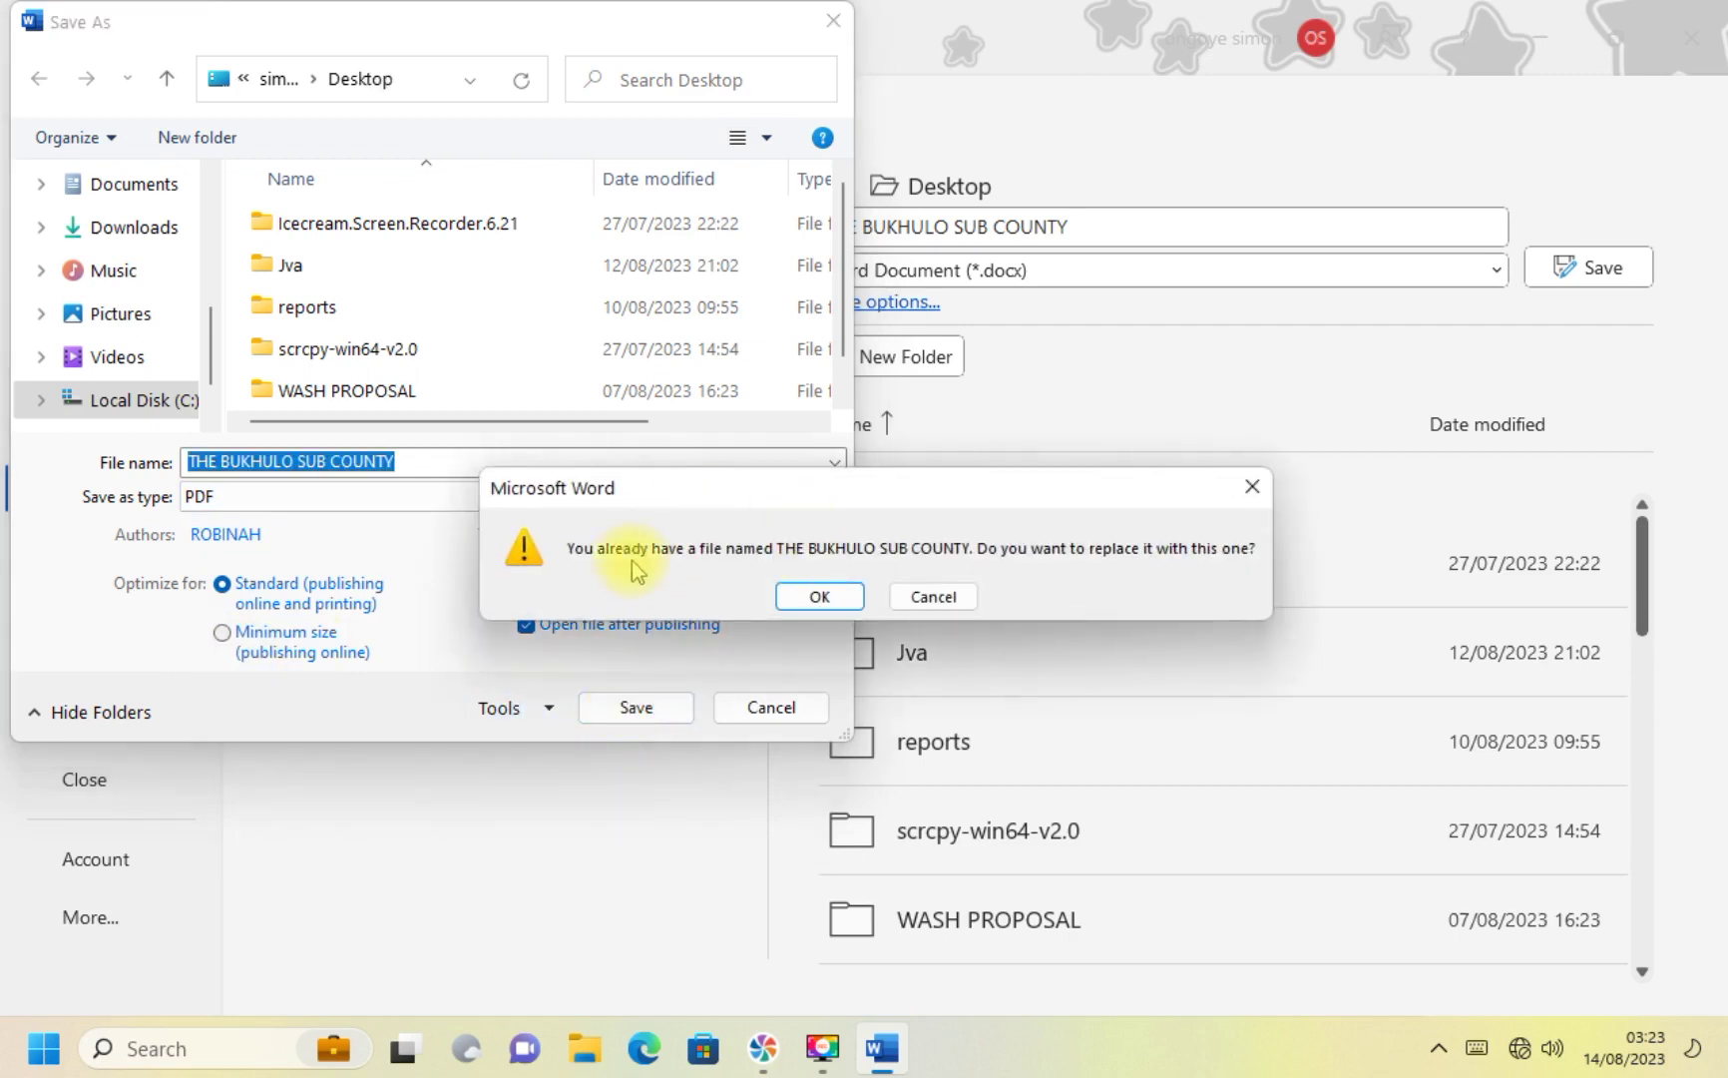
left_click(826, 597)
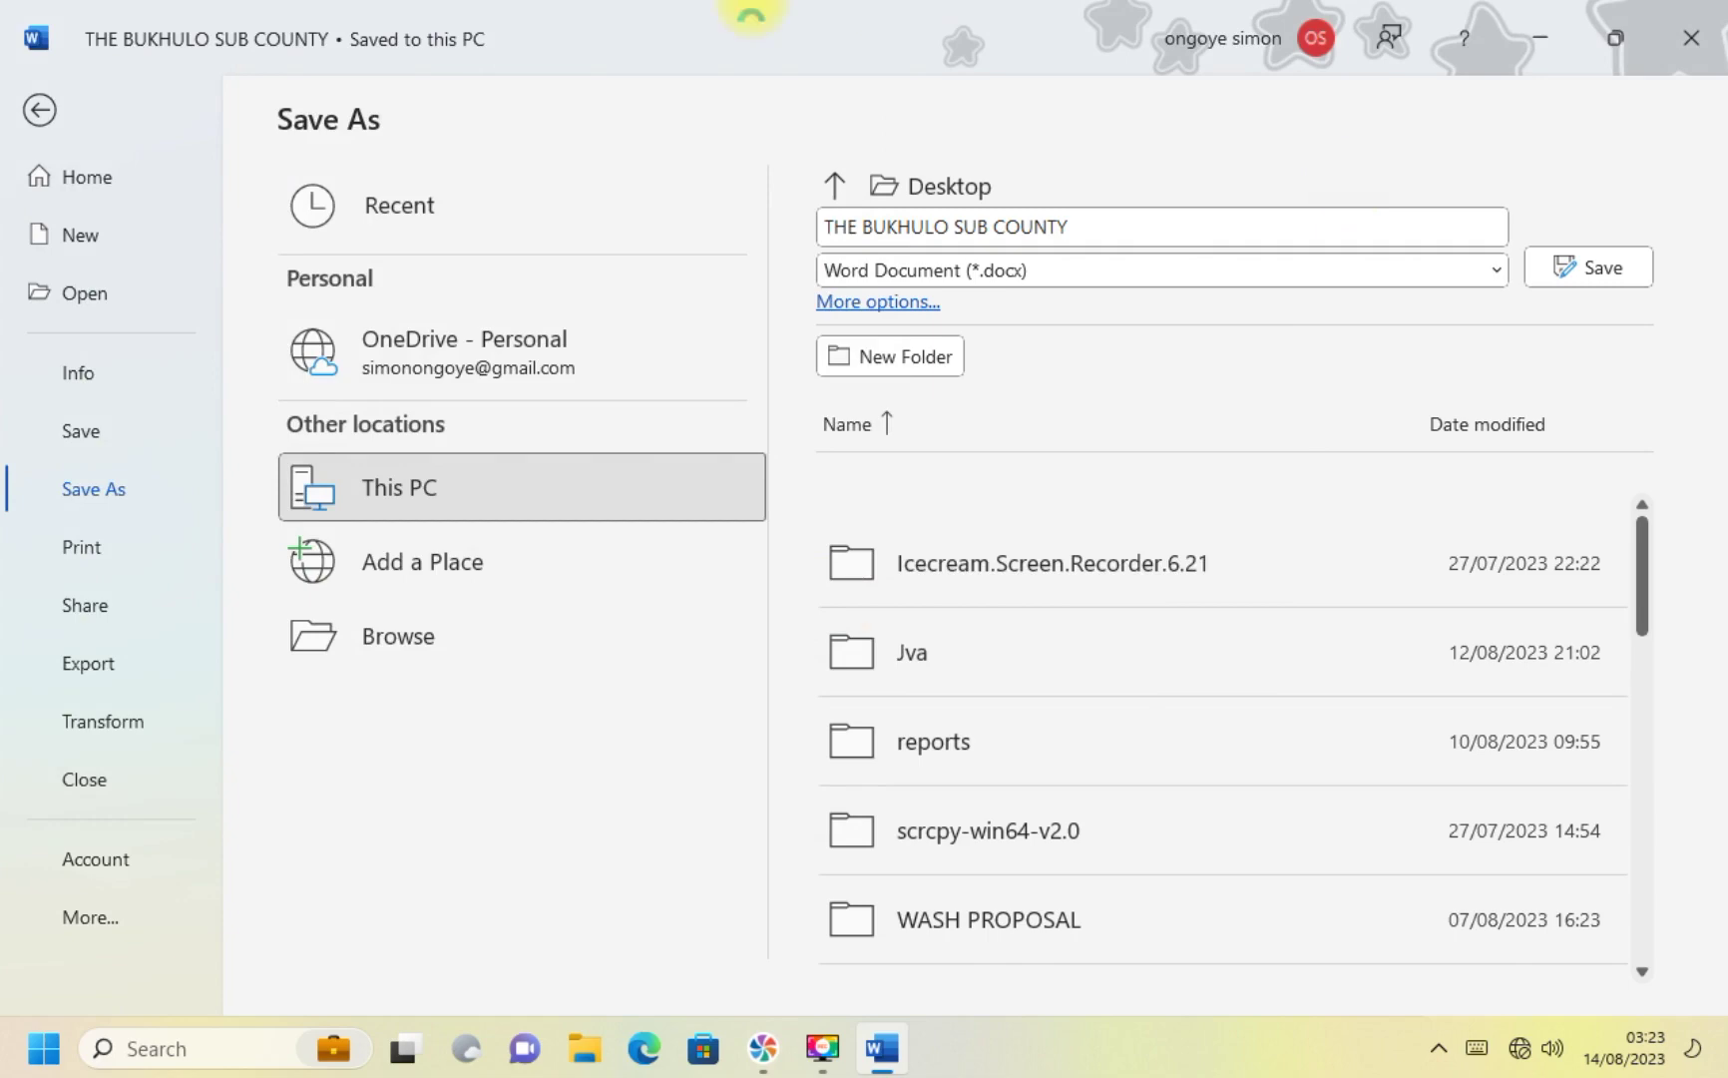
left_click(40, 110)
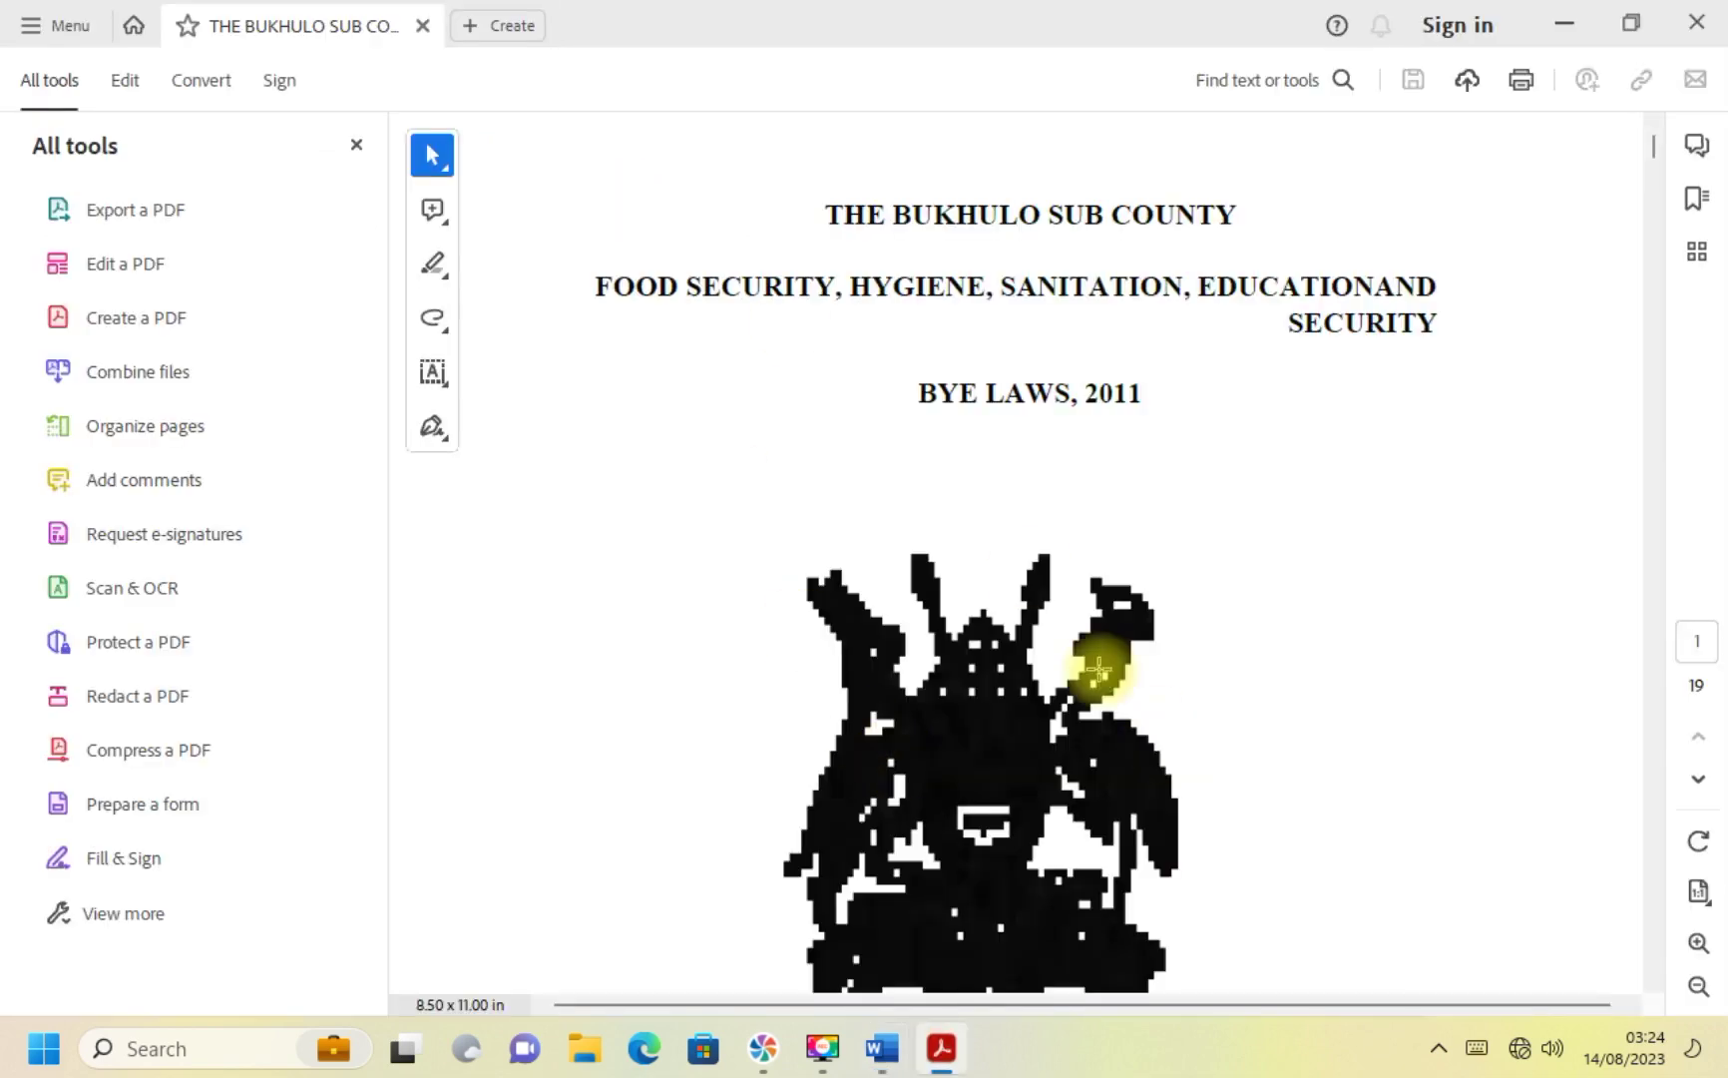
Step: Review the first pages of the exported PDF without the All tools pane, and close the PDF viewer
left_click(358, 148)
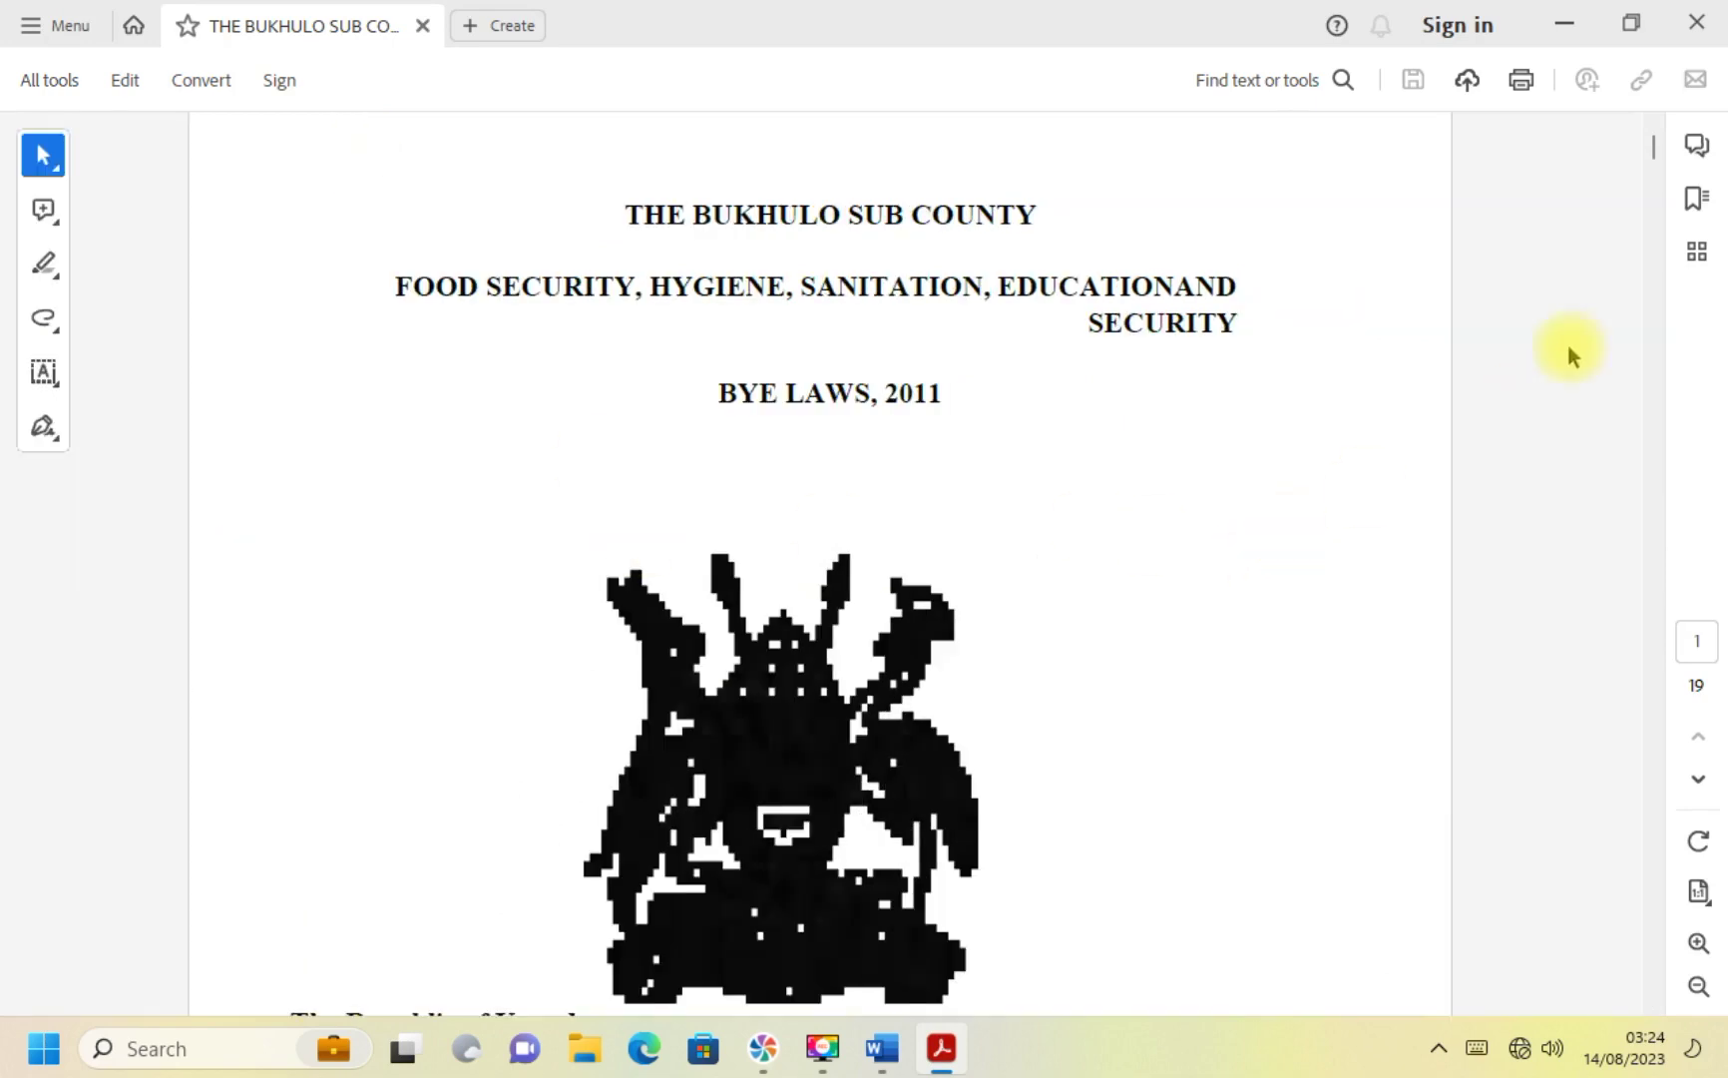
left_click_drag(1658, 146, 1658, 209)
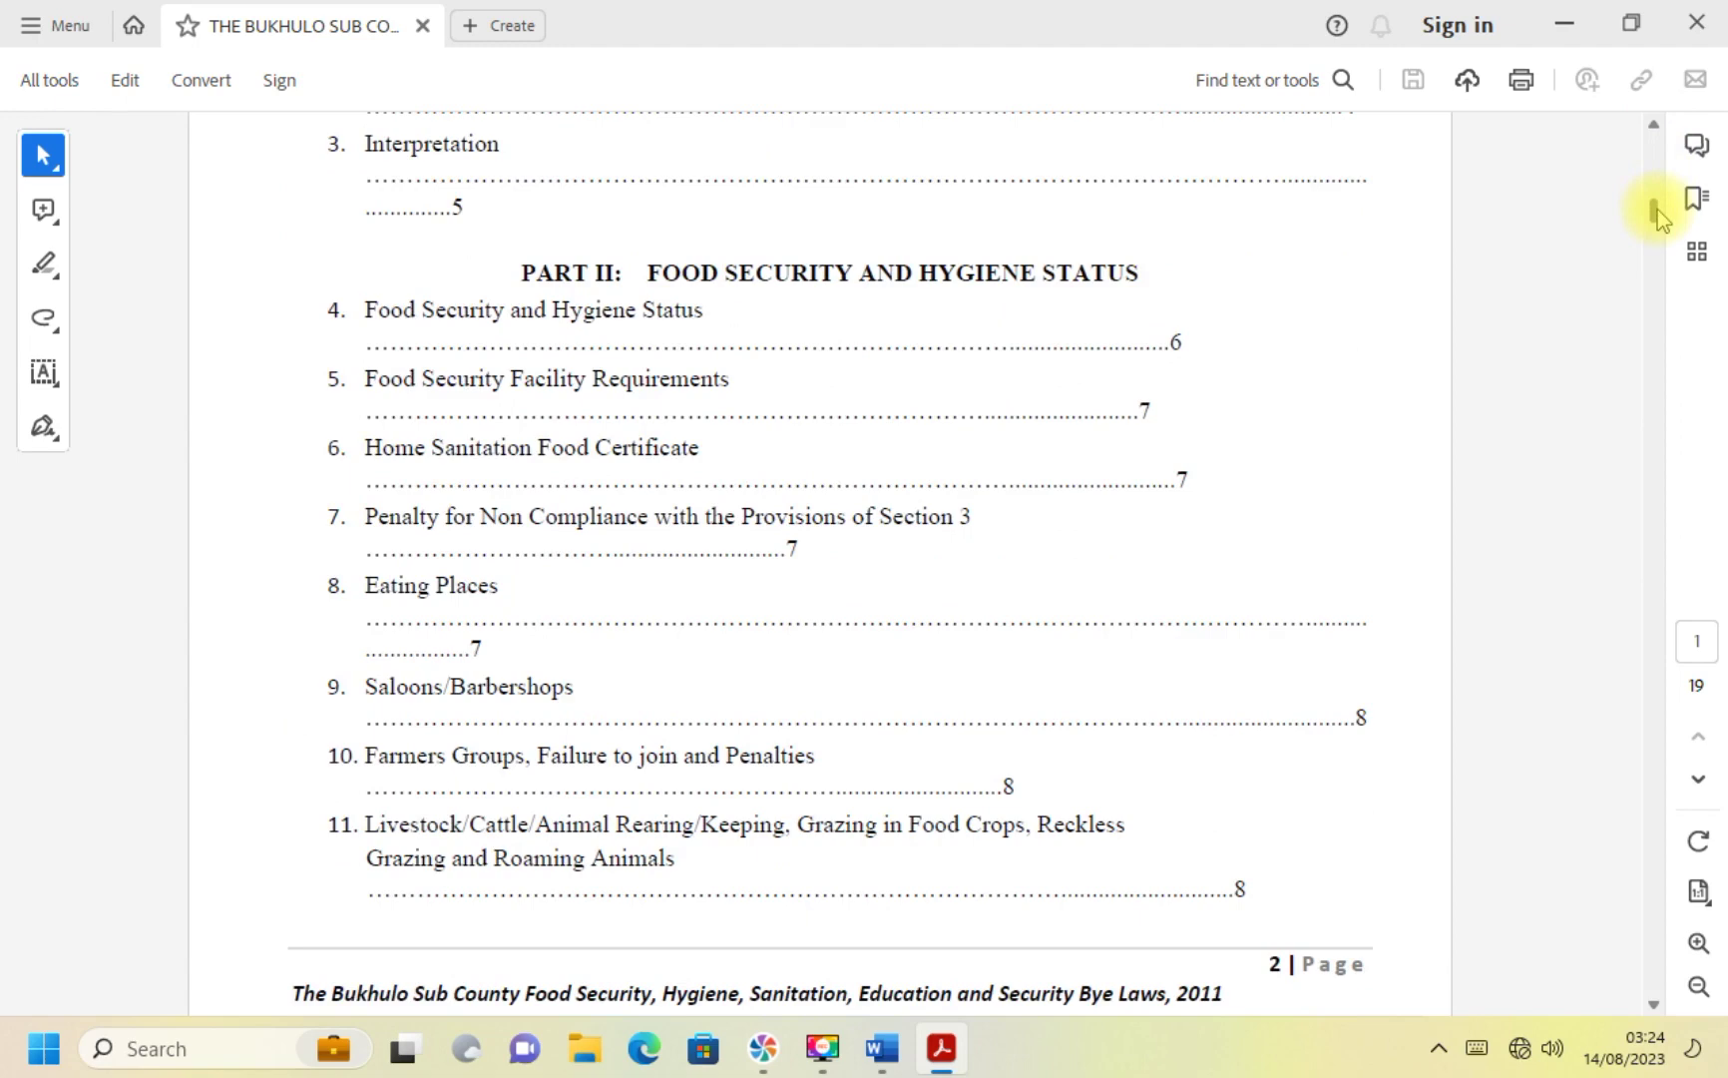
left_click_drag(1659, 214, 1659, 222)
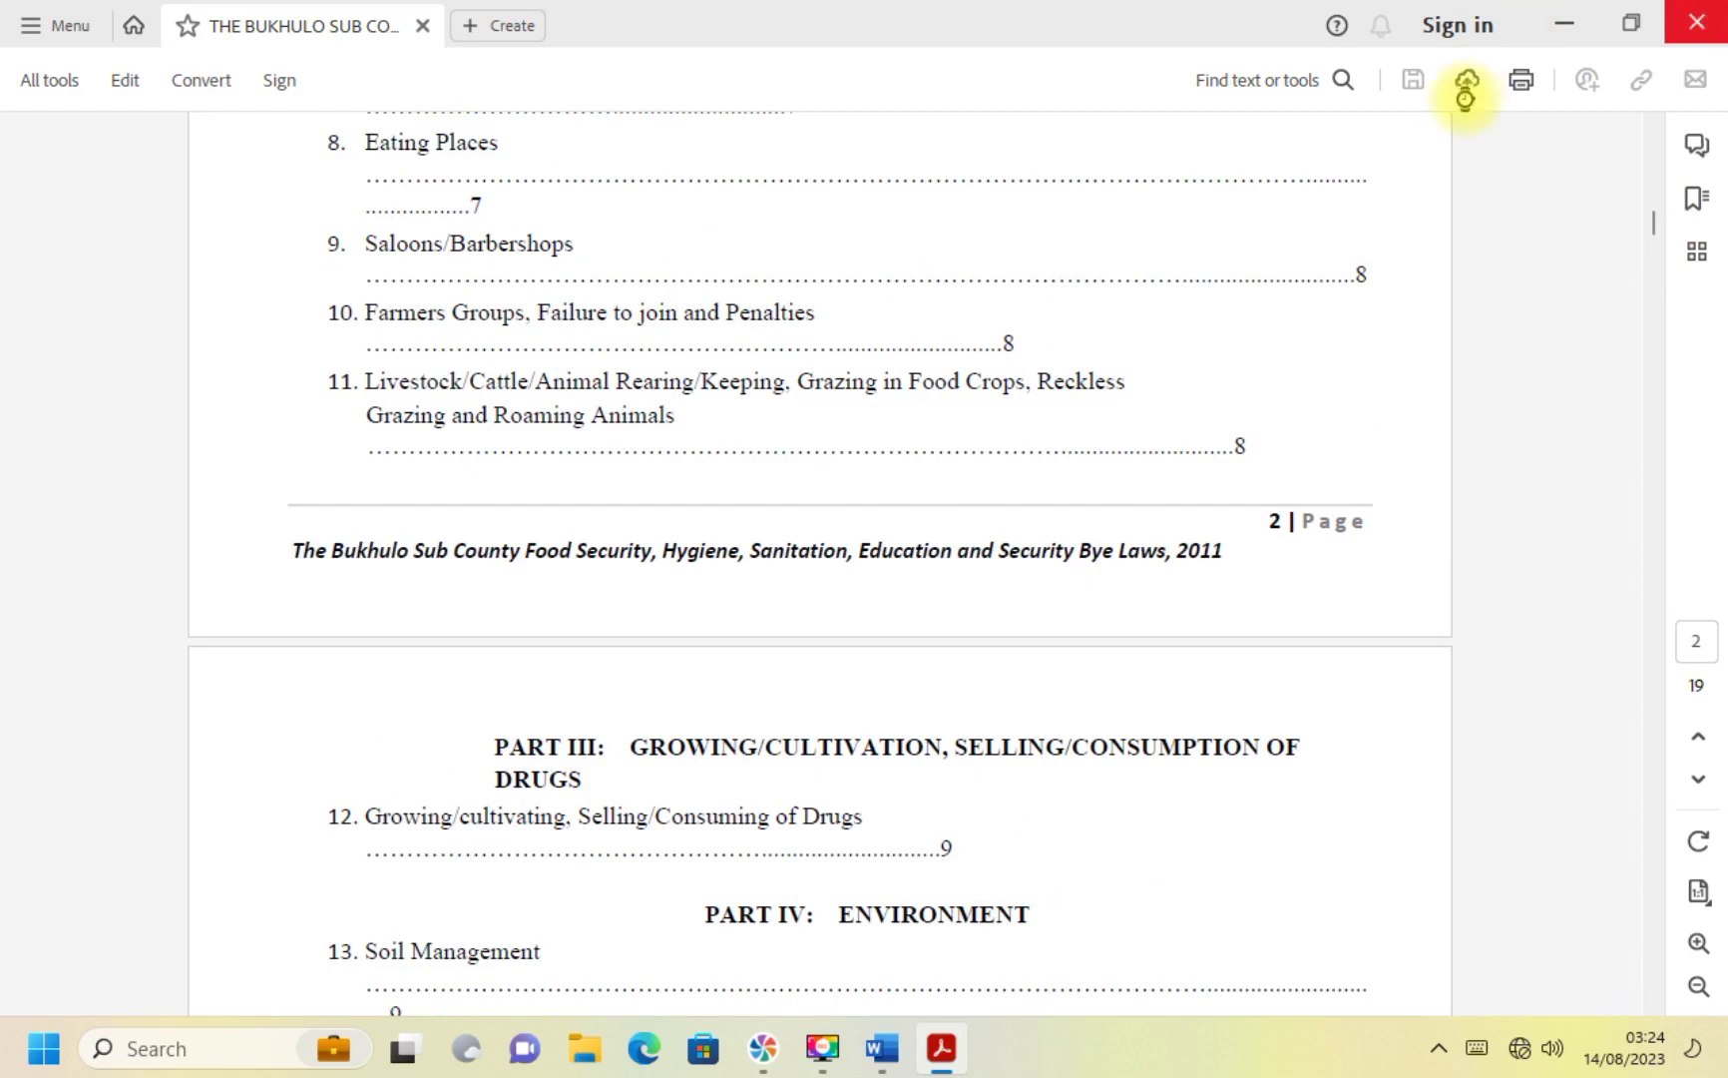
key("alt+F4")
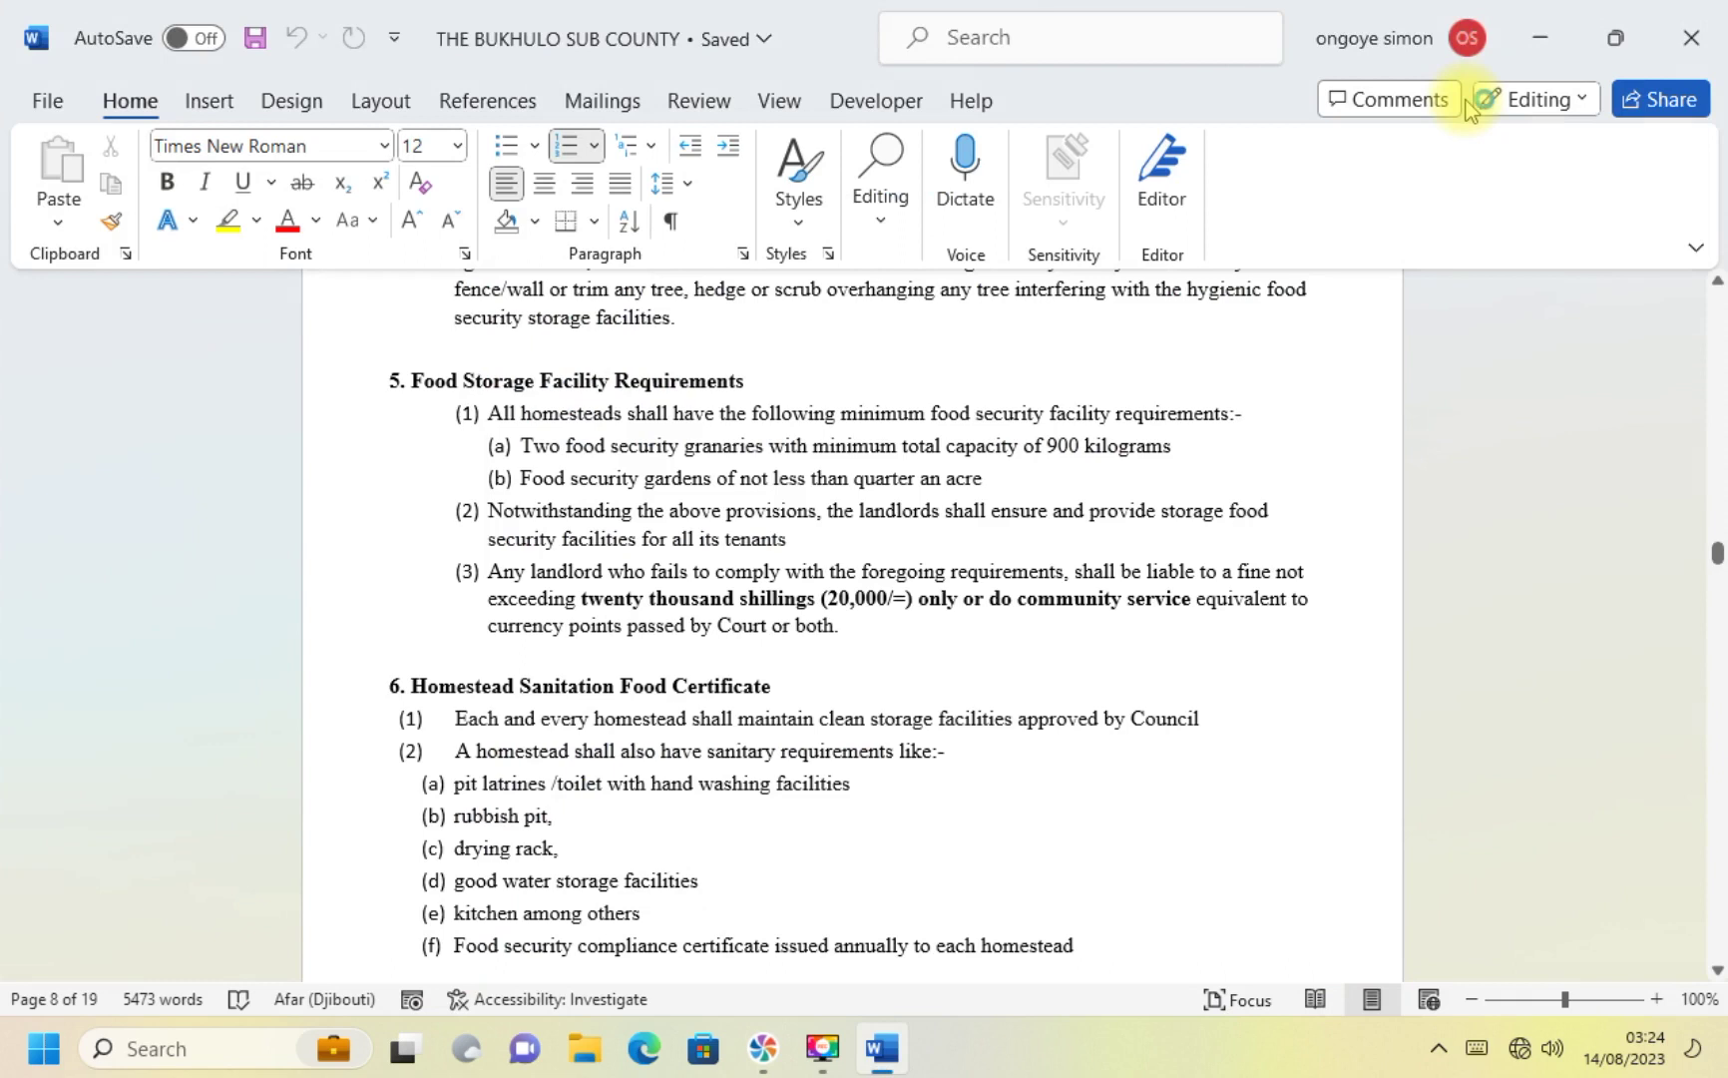